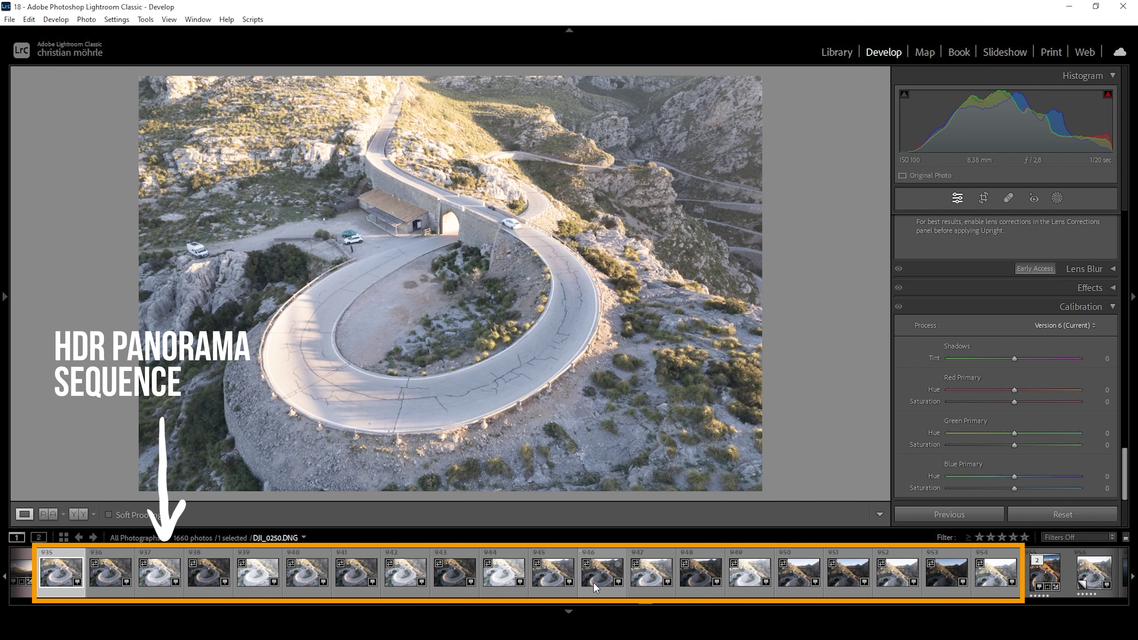
# Select frames 935 through 954 in the filmstrip, all 20 bracketed drone shots.
pyautogui.keyDown('shift'); pyautogui.click(991, 587); pyautogui.keyUp('shift')
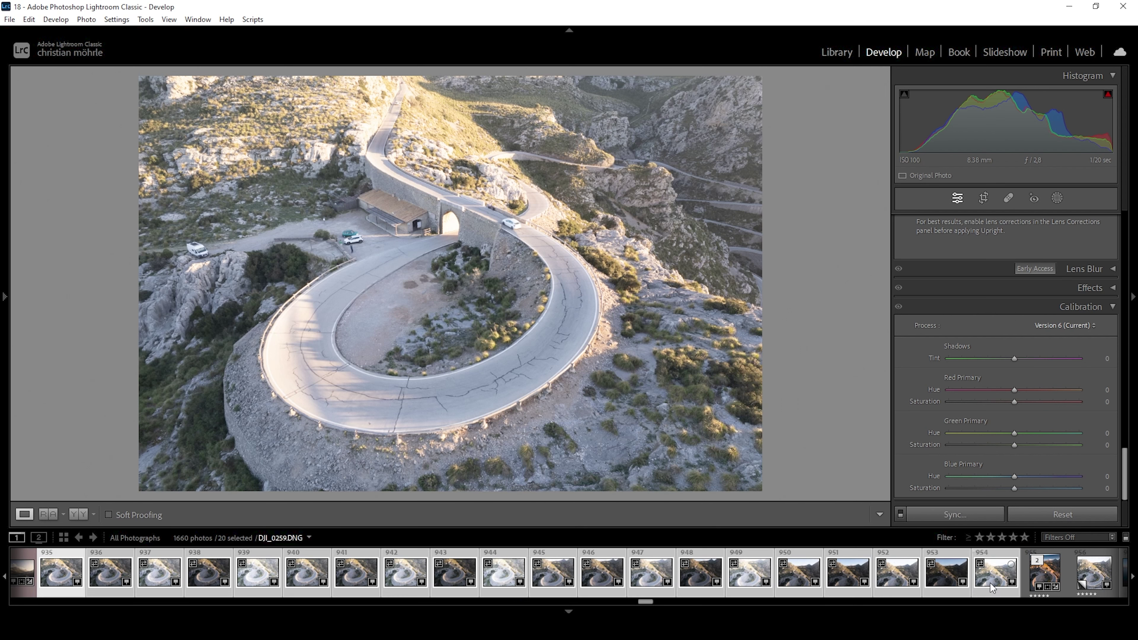
# Photo Merge the selected shots into a Cylindrical HDR panorama, DJI_0240-HDR-Pano.dng.
pyautogui.rightClick(992, 588)
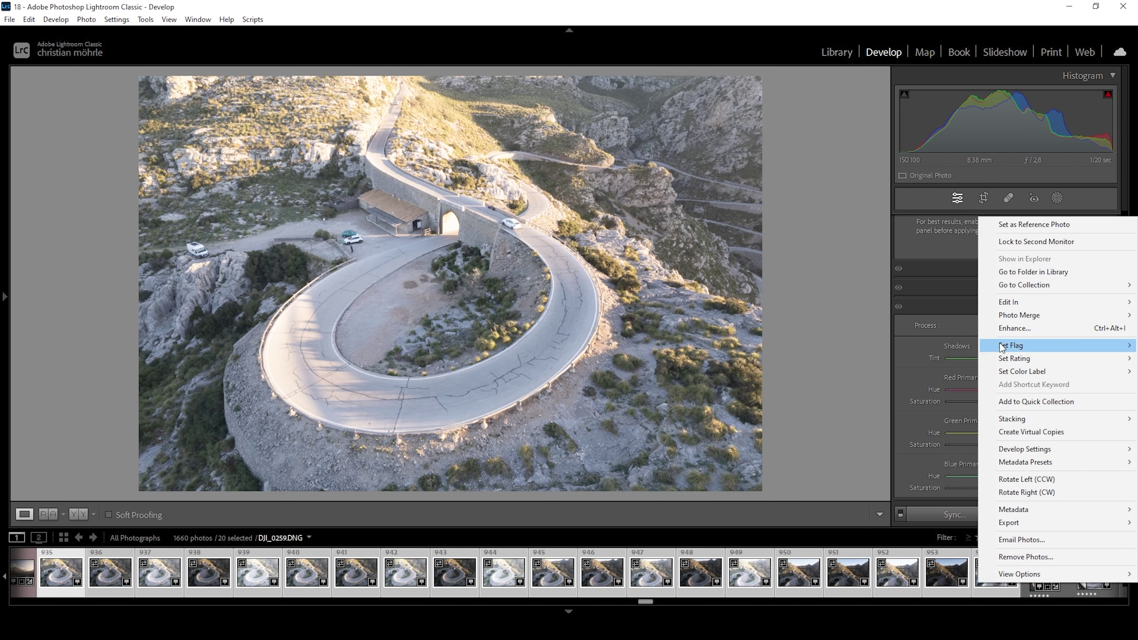
pyautogui.moveTo(1020, 317)
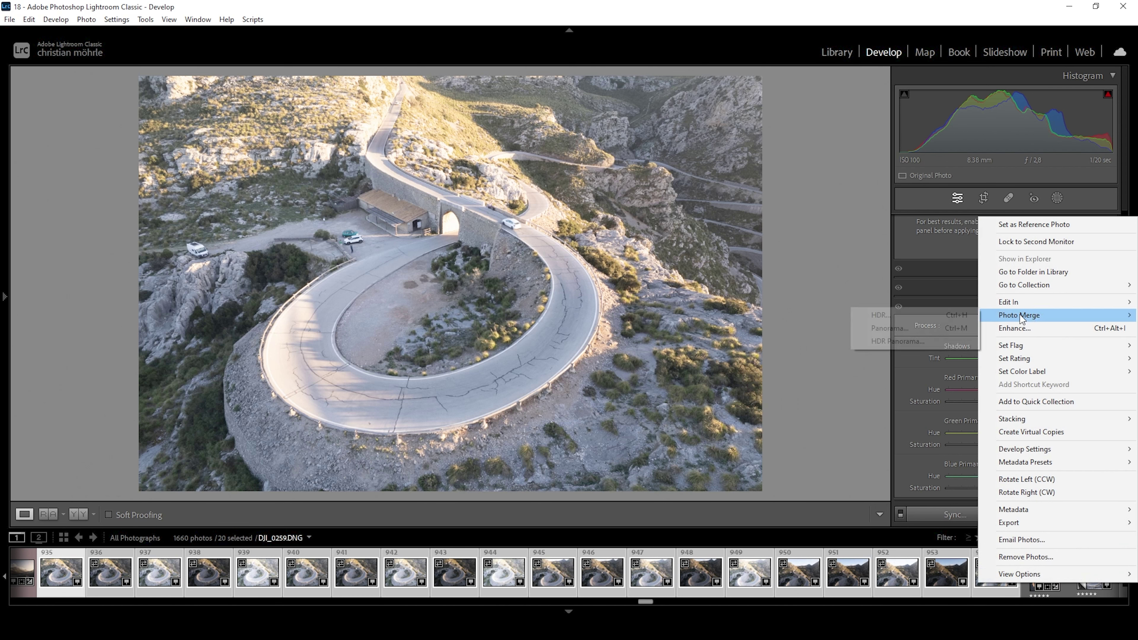
pyautogui.click(912, 340)
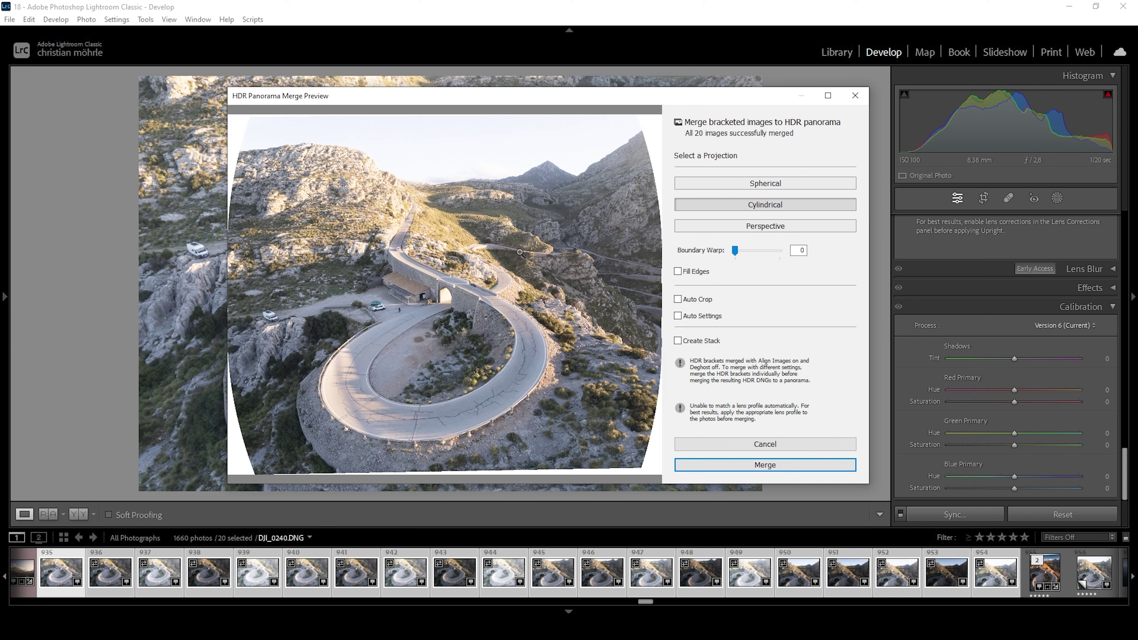
pyautogui.moveTo(735, 252); pyautogui.dragTo(736, 253)
pyautogui.click(757, 466)
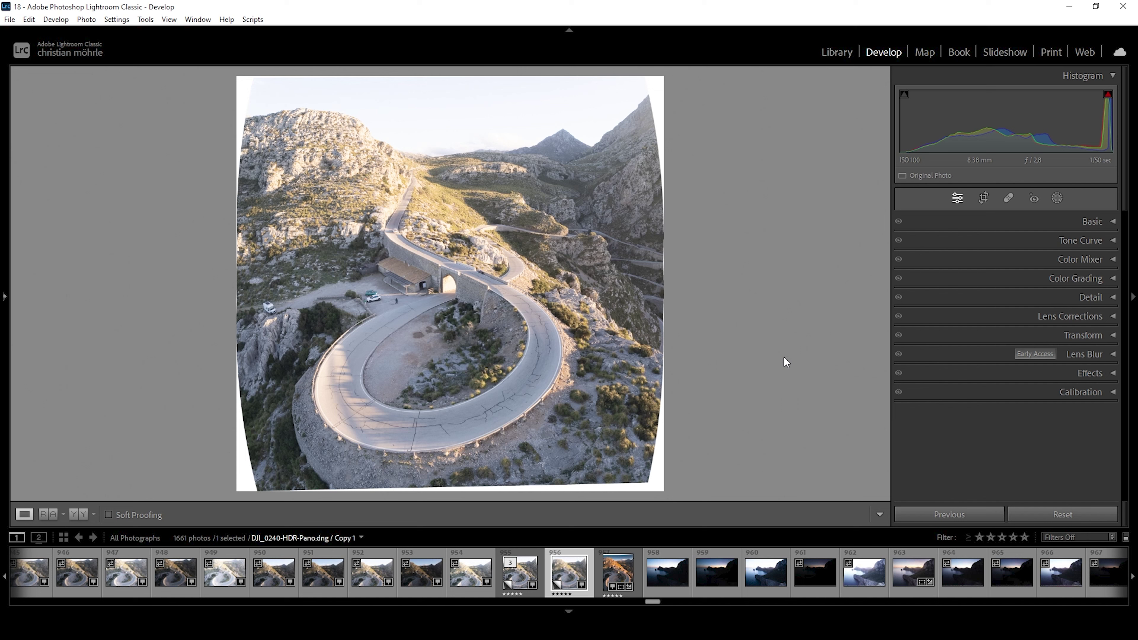
# Apply the Adobe Landscape profile and warm the Temp slider to 6706.
pyautogui.click(1091, 221)
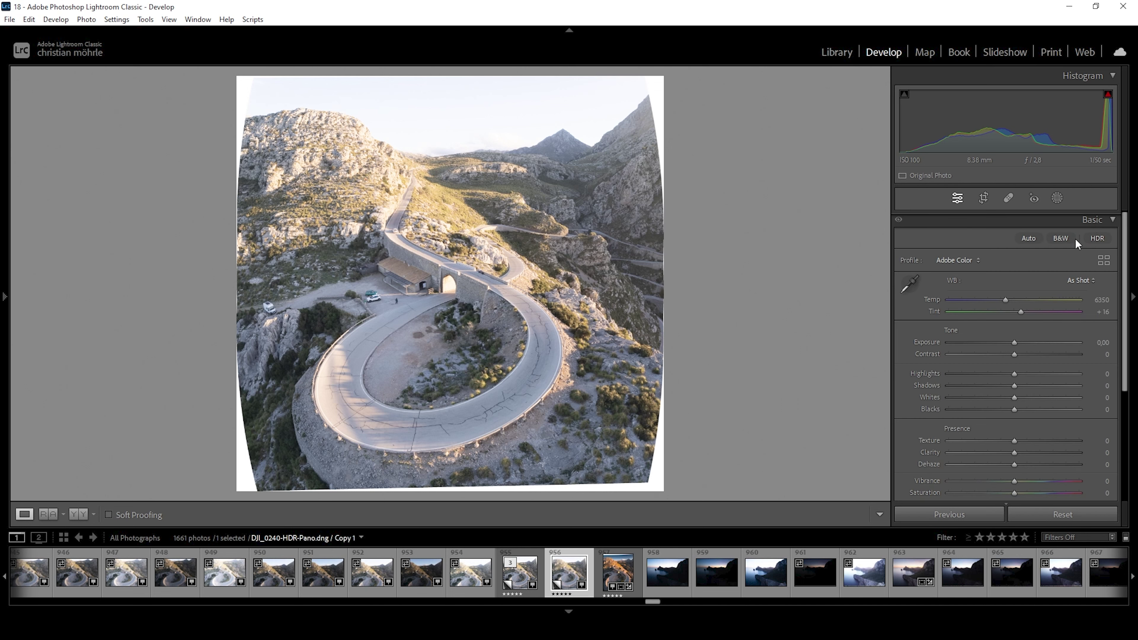
pyautogui.click(956, 260)
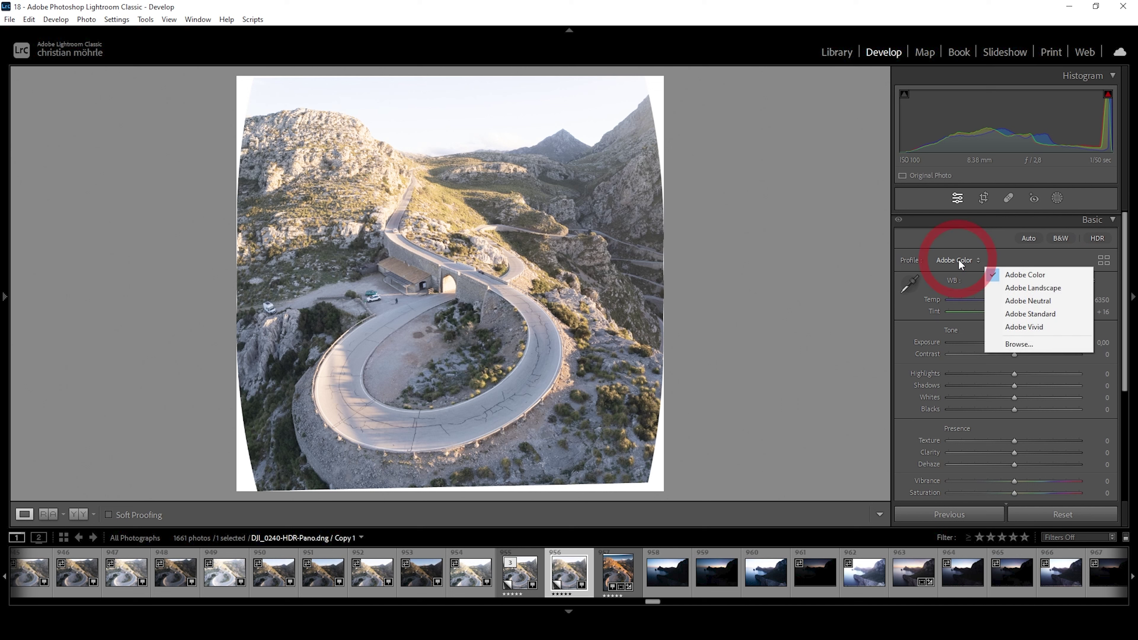
pyautogui.click(1004, 285)
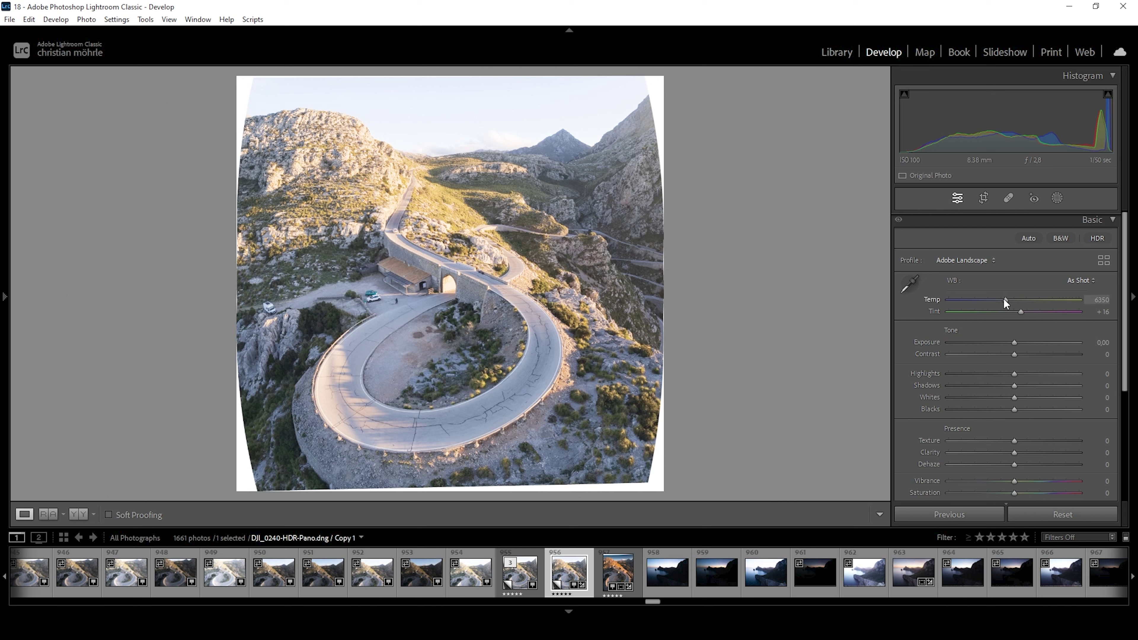
pyautogui.moveTo(1003, 302); pyautogui.dragTo(1007, 299)
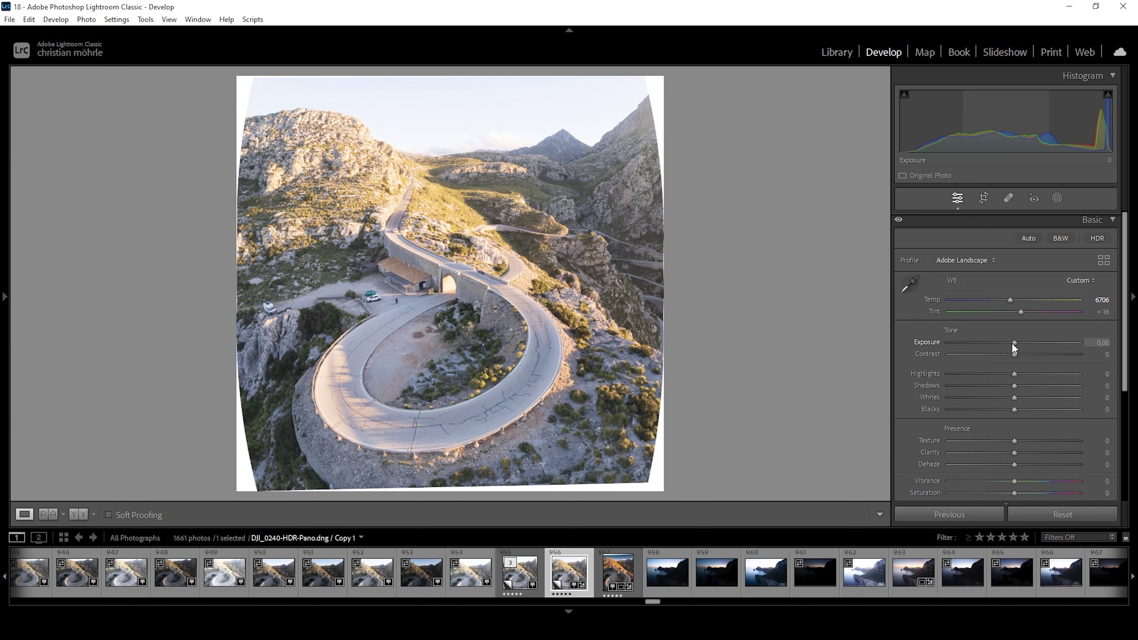
# Set Exposure to −1.13, Highlights to −100 and Shadows to −45.
pyautogui.moveTo(1013, 342); pyautogui.dragTo(998, 343)
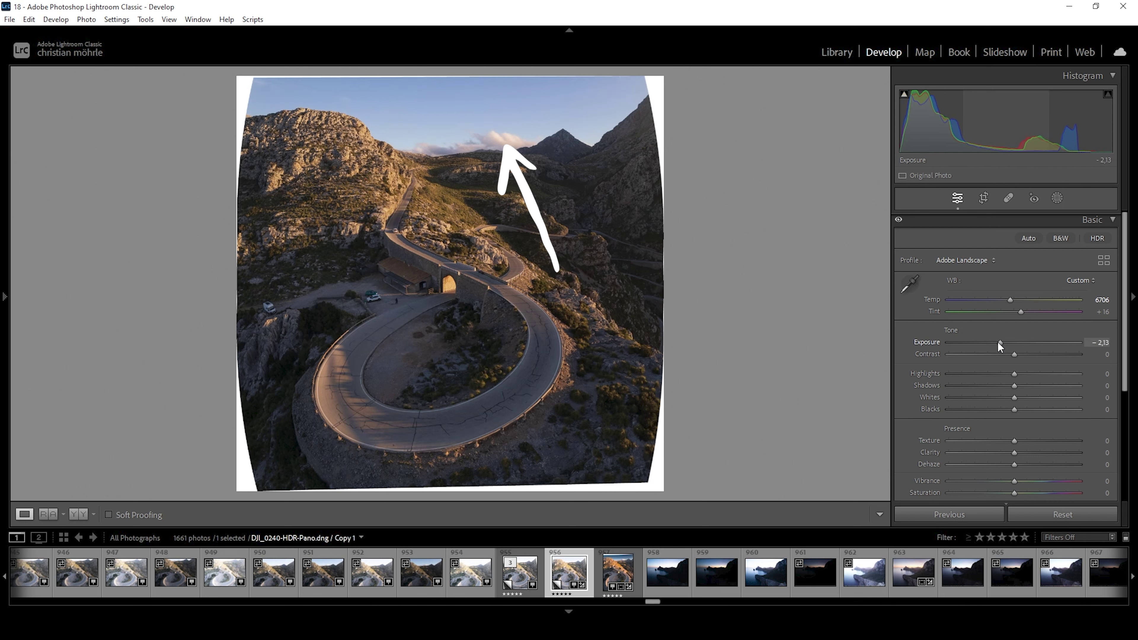
pyautogui.moveTo(997, 341); pyautogui.dragTo(1003, 342)
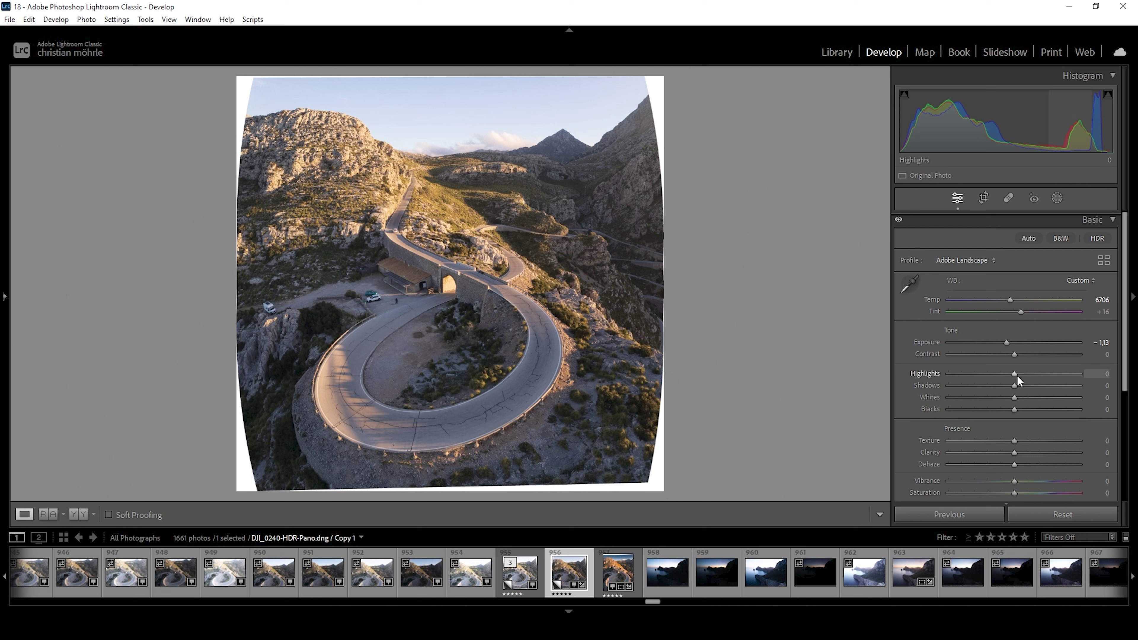
pyautogui.moveTo(1016, 374); pyautogui.dragTo(876, 365)
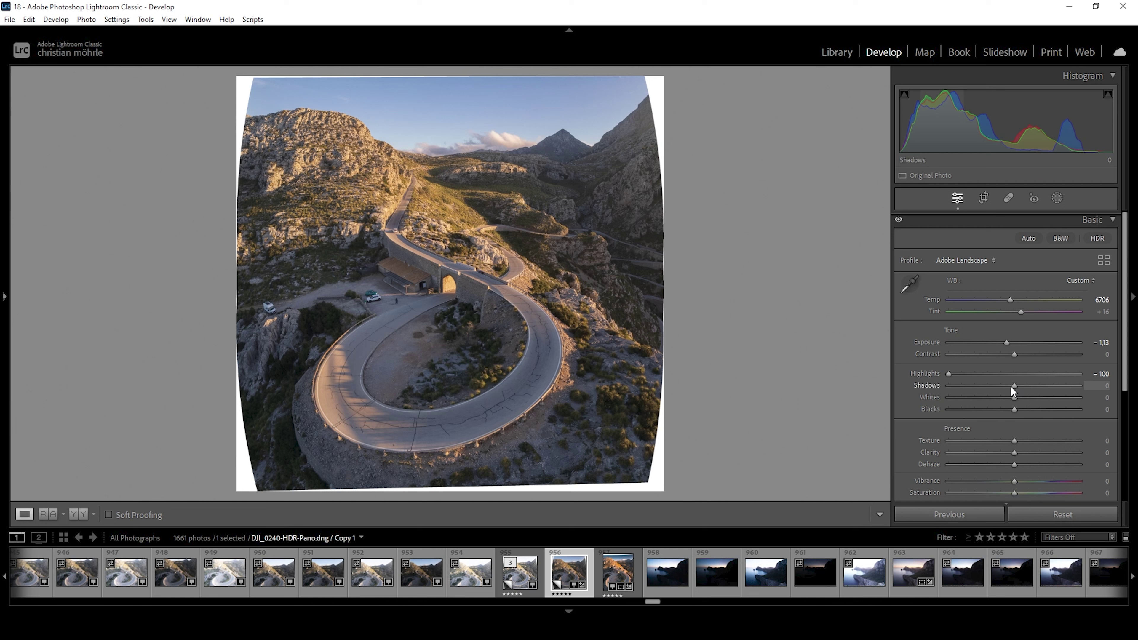
pyautogui.moveTo(1010, 387); pyautogui.dragTo(983, 387)
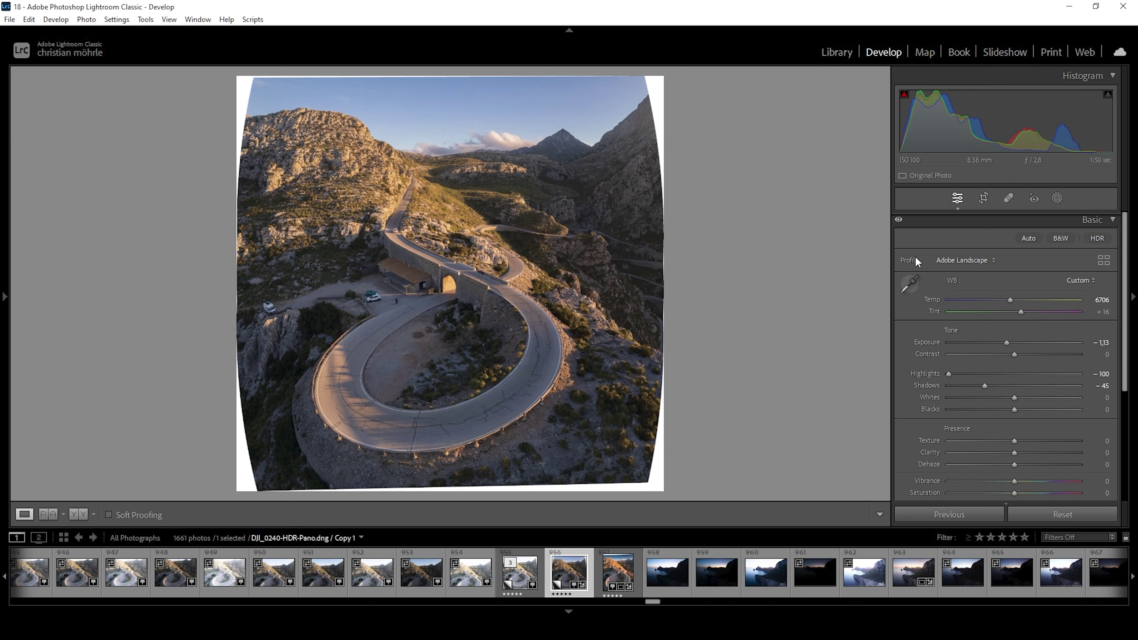
# With shadow clipping shown, lift Blacks to +13 and Whites to +33.
pyautogui.click(904, 96)
pyautogui.moveTo(1013, 408); pyautogui.dragTo(1022, 408)
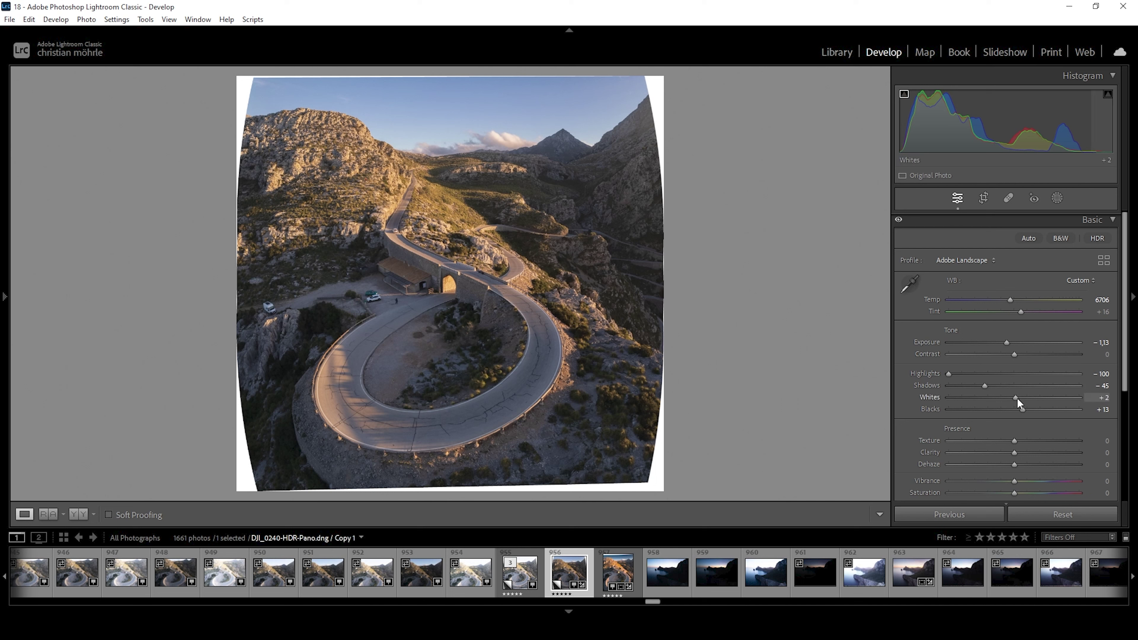
pyautogui.moveTo(1018, 397); pyautogui.dragTo(1036, 398)
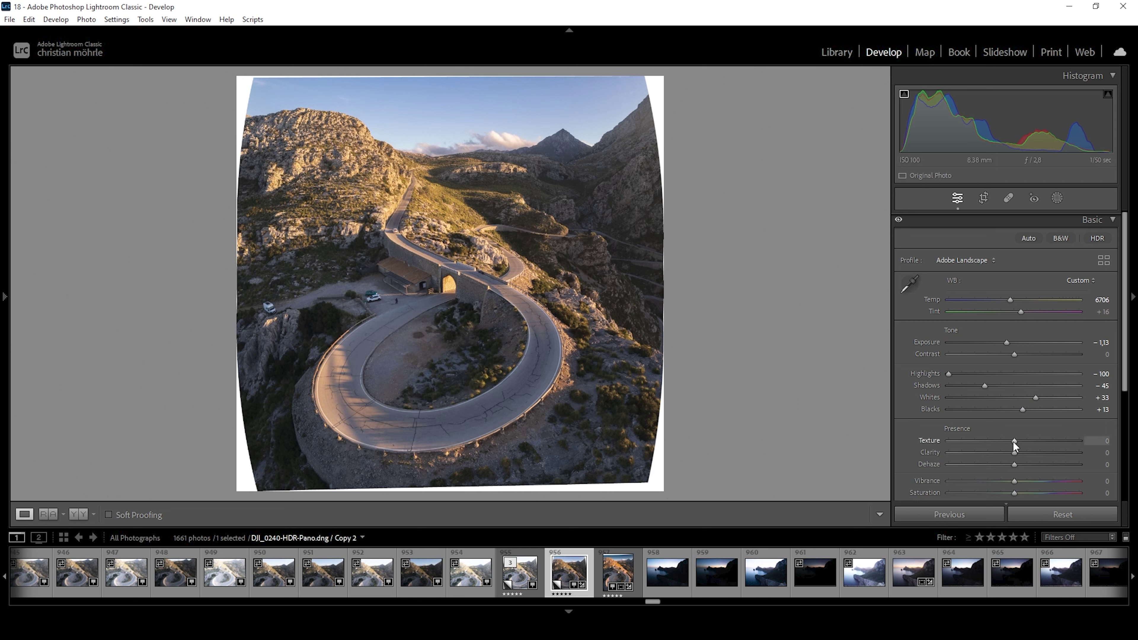
# Set Texture +6, Clarity −6, Dehaze −2, Vibrance +4, then compare against the reference view.
pyautogui.moveTo(1012, 441); pyautogui.dragTo(1016, 441)
pyautogui.moveTo(1009, 453); pyautogui.dragTo(1008, 453)
pyautogui.moveTo(1011, 464); pyautogui.dragTo(1012, 465)
pyautogui.moveTo(1016, 485); pyautogui.dragTo(1017, 483)
pyautogui.click(48, 514)
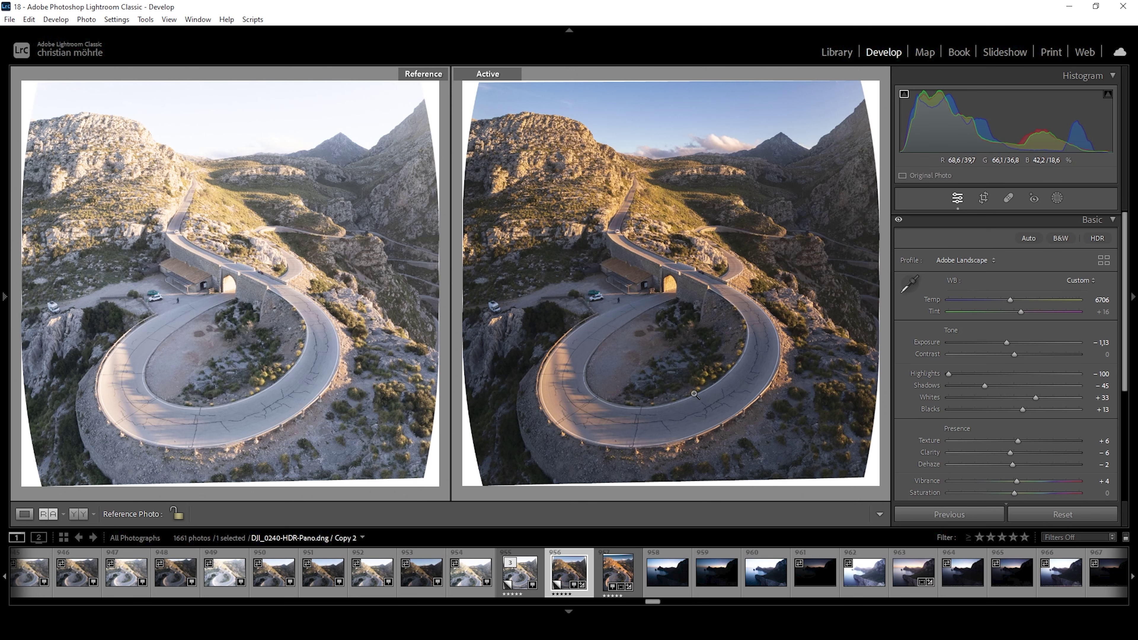
pyautogui.click(25, 514)
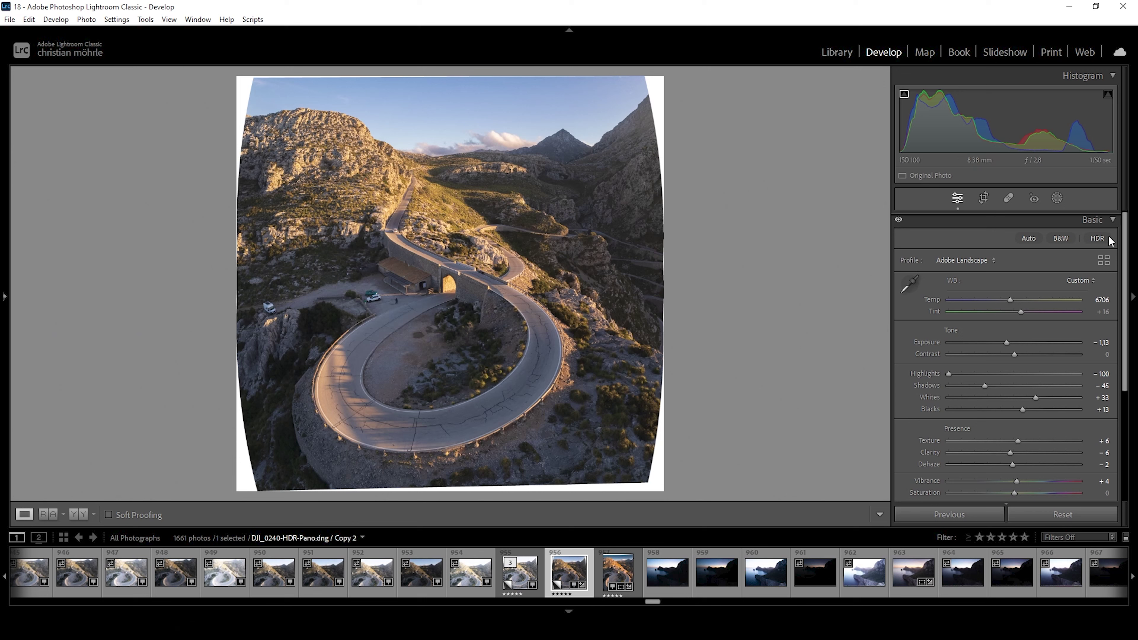
# In Lens Corrections, enable Remove Chromatic Aberration and set manual Distortion Amount to +10.
pyautogui.click(1112, 222)
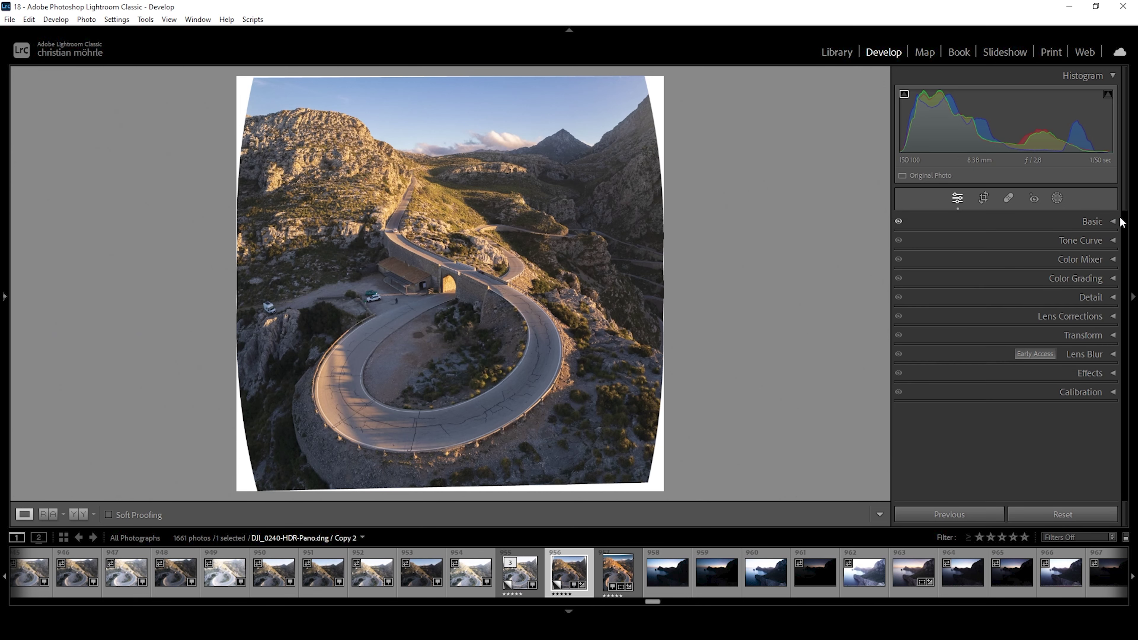
pyautogui.click(1078, 321)
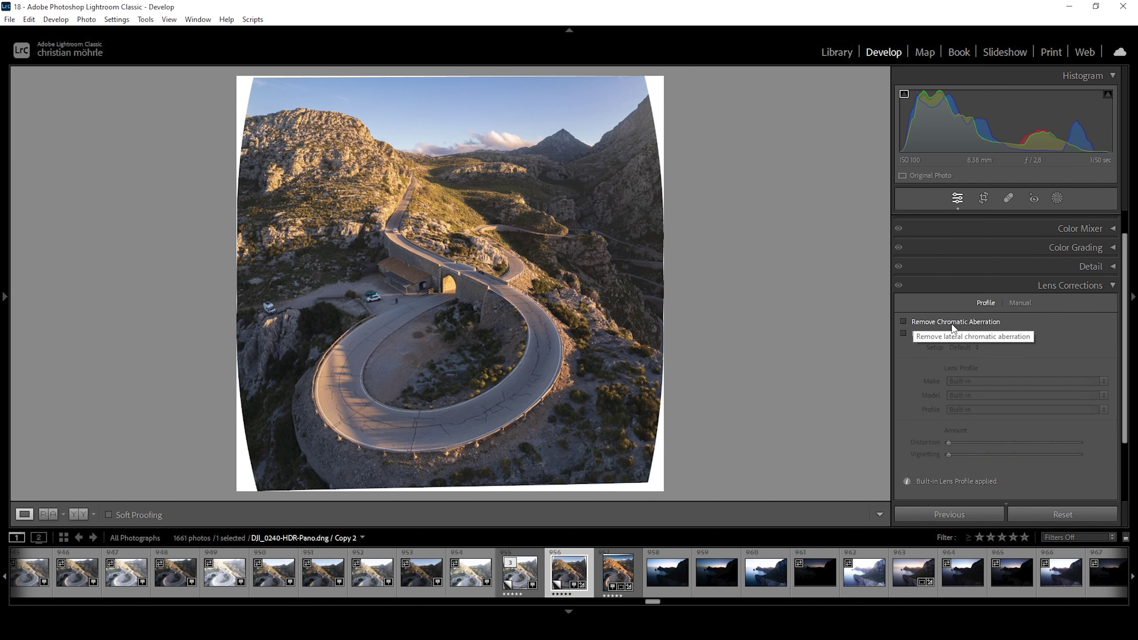
pyautogui.click(918, 326)
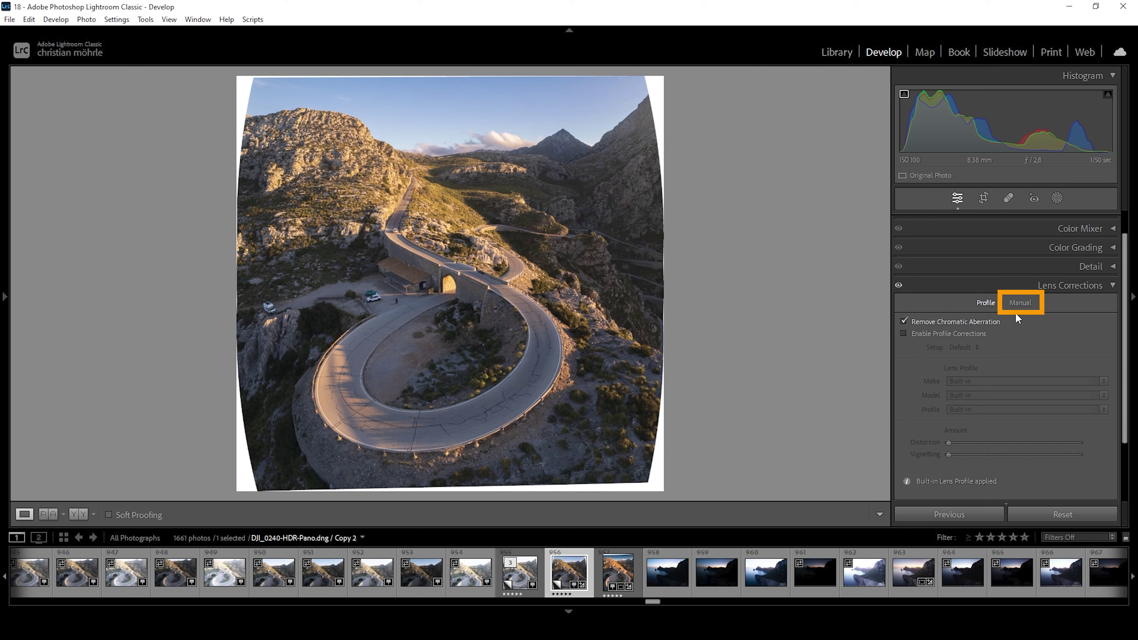
pyautogui.click(1024, 302)
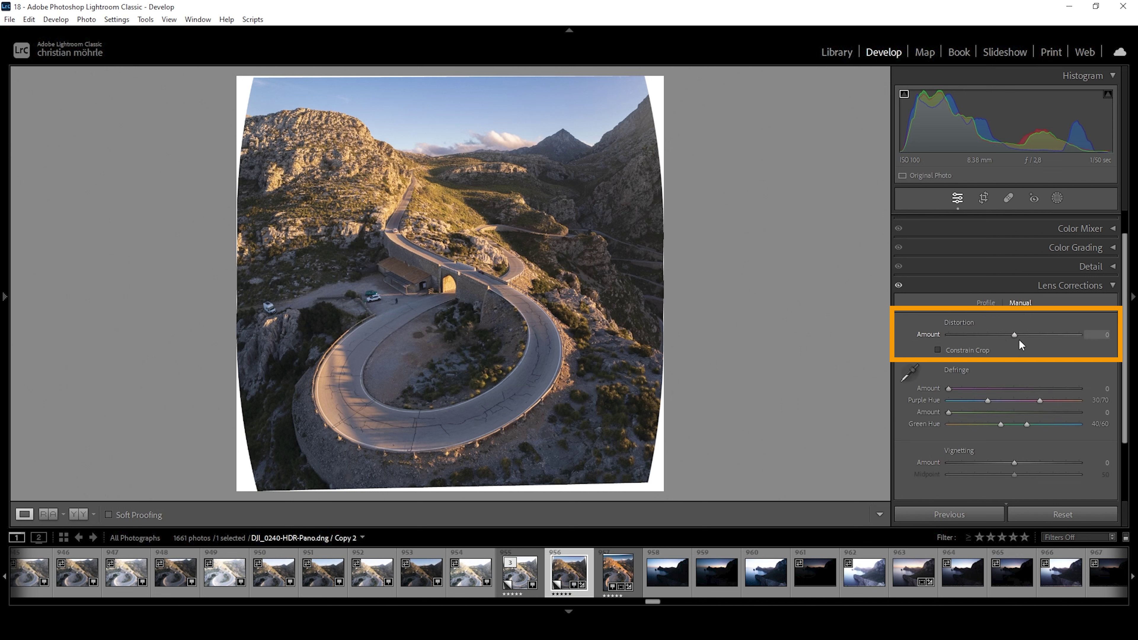
pyautogui.moveTo(1011, 334)
pyautogui.mouseDown()
pyautogui.moveTo(1033, 337)
pyautogui.moveTo(1002, 339)
pyautogui.moveTo(1018, 339)
pyautogui.mouseUp()
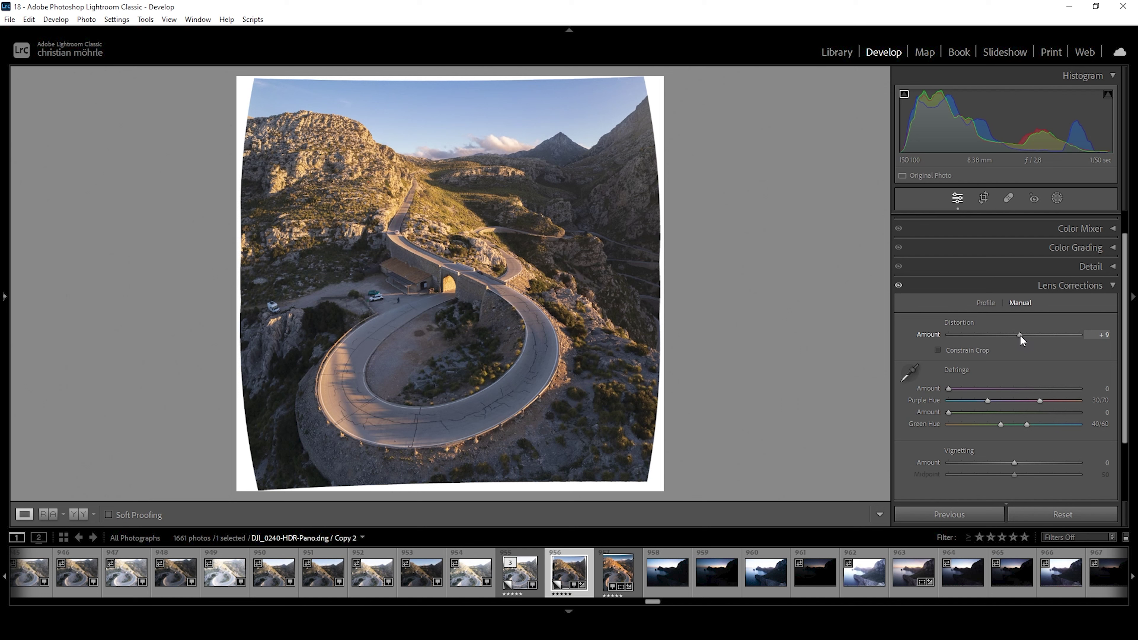
pyautogui.moveTo(1021, 336); pyautogui.dragTo(1021, 337)
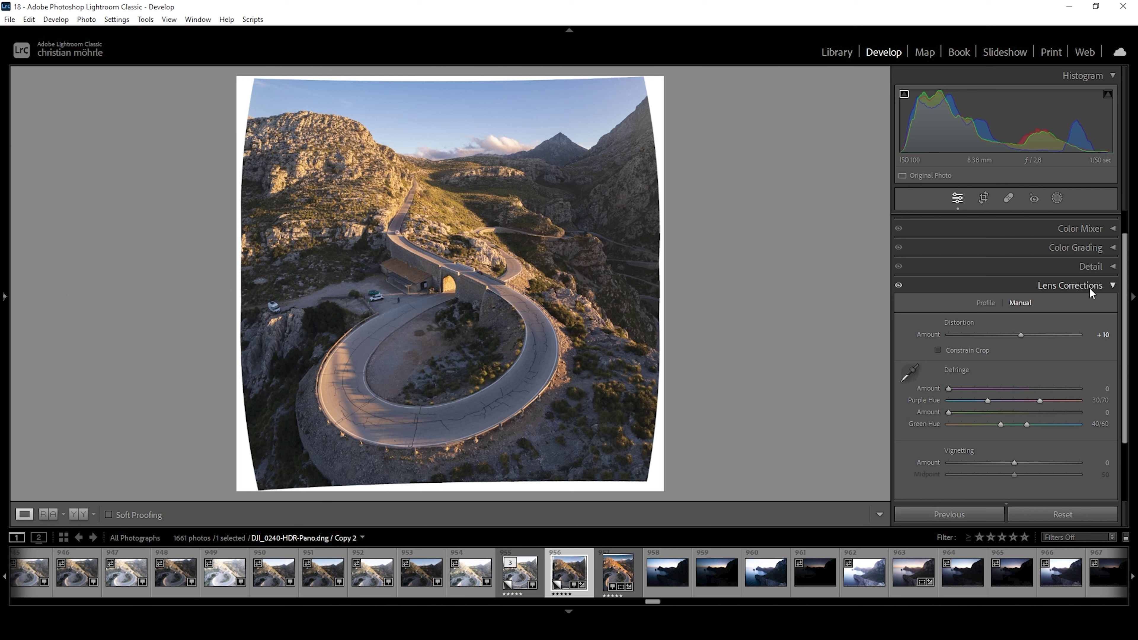
pyautogui.click(1105, 287)
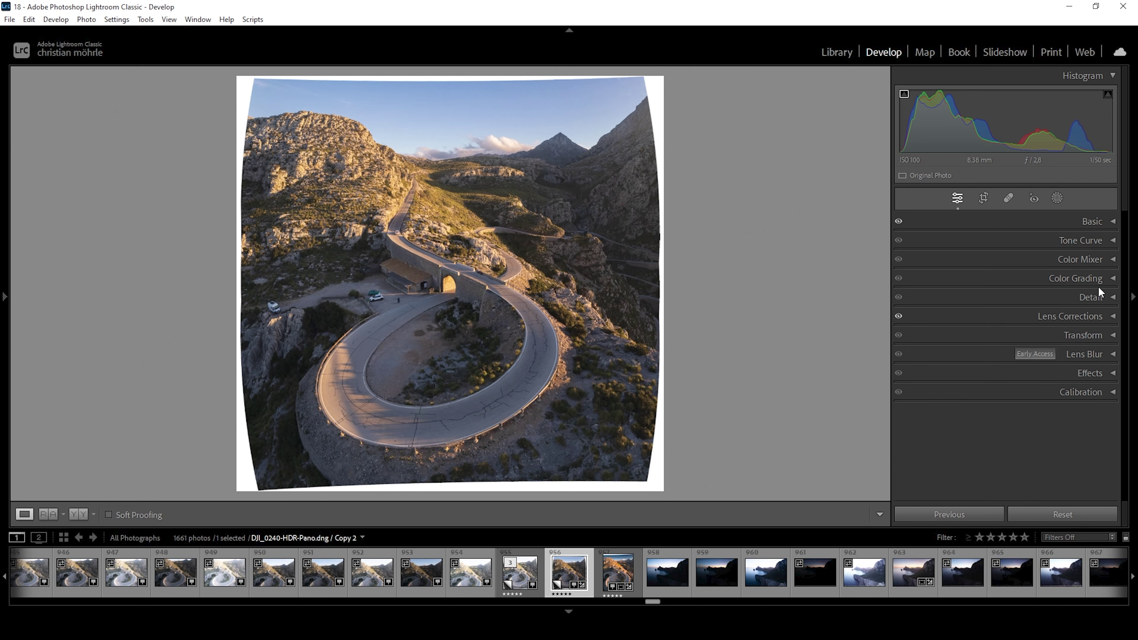
# Raise the Transform Vertical correction to +32, leaving Horizontal at 0.
pyautogui.click(1072, 339)
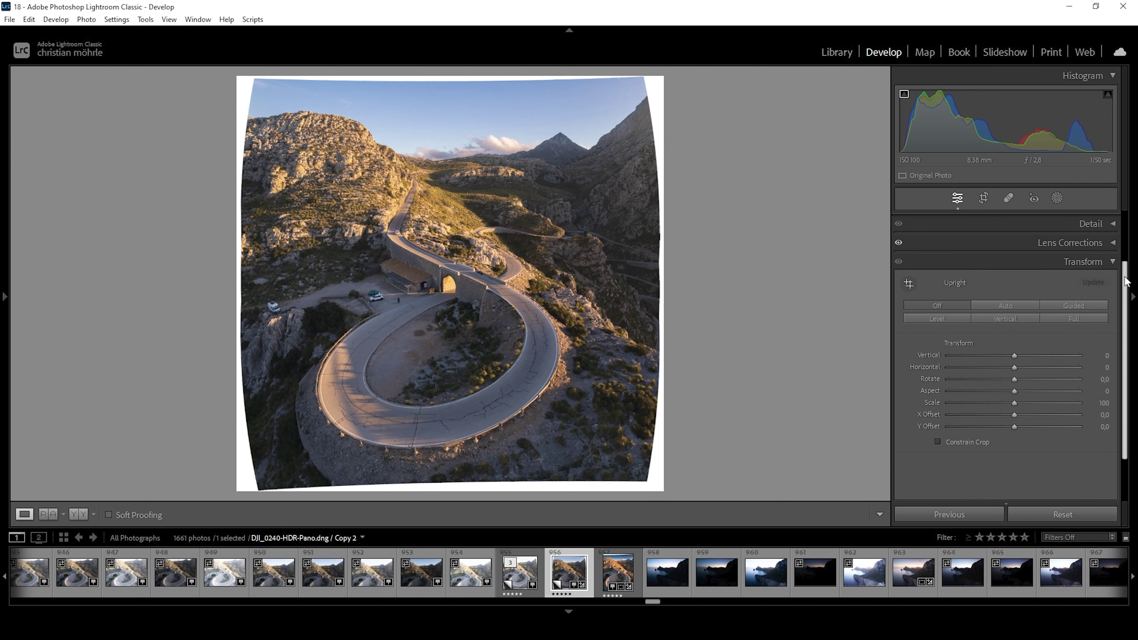
pyautogui.moveTo(1125, 281); pyautogui.dragTo(1121, 298)
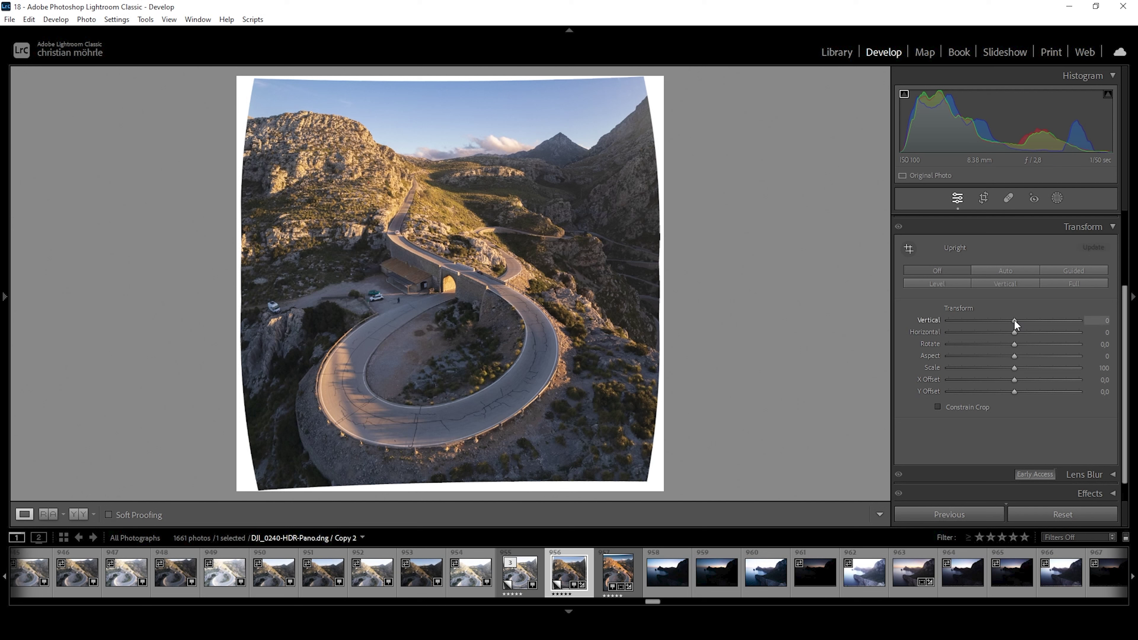
pyautogui.moveTo(1015, 319); pyautogui.dragTo(1026, 322)
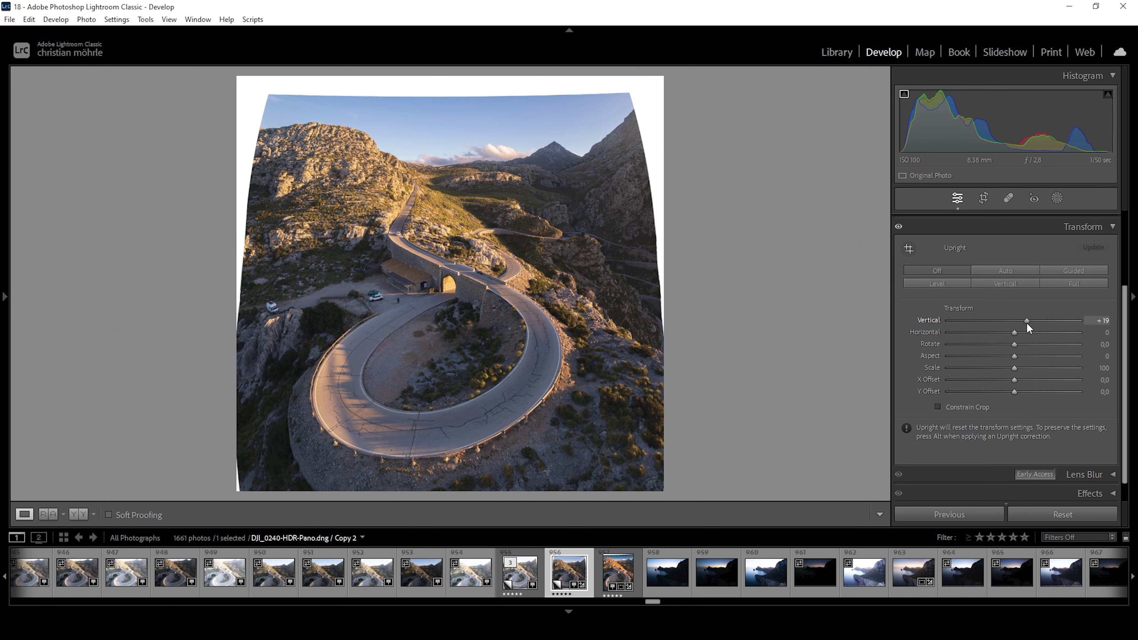
pyautogui.moveTo(1026, 322); pyautogui.dragTo(1029, 323)
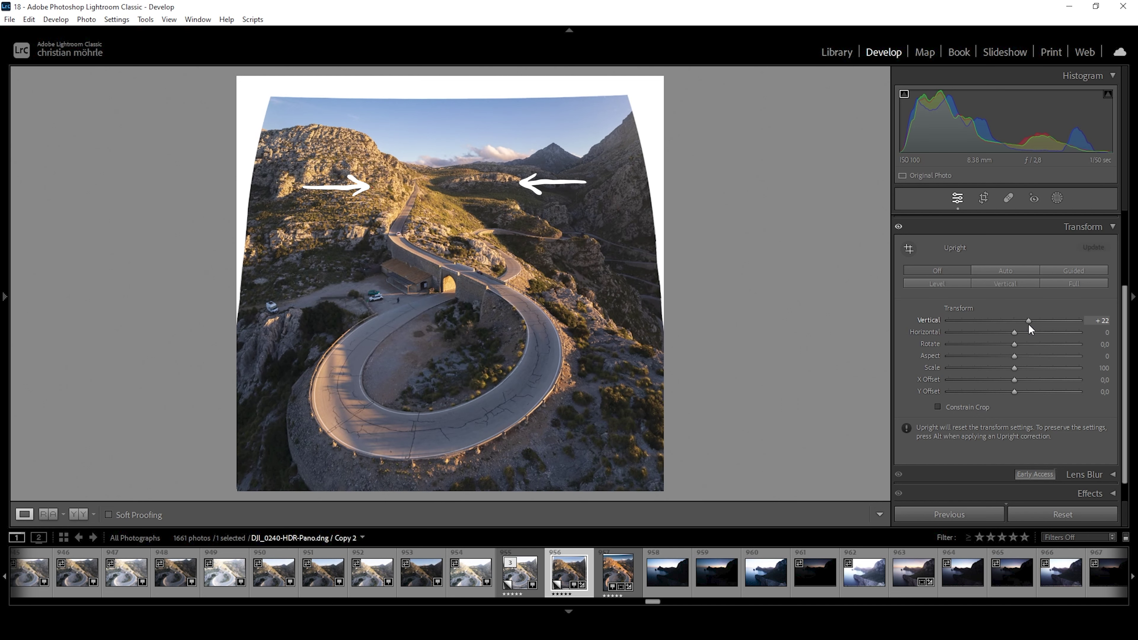
pyautogui.click(1027, 322)
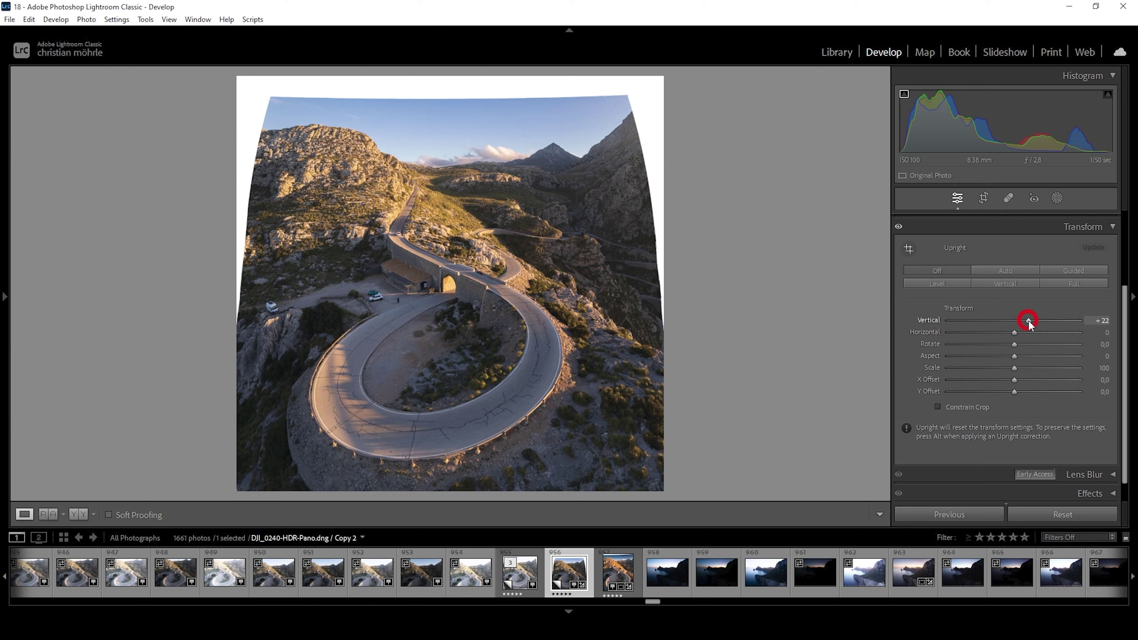
pyautogui.moveTo(1028, 320); pyautogui.dragTo(1037, 319)
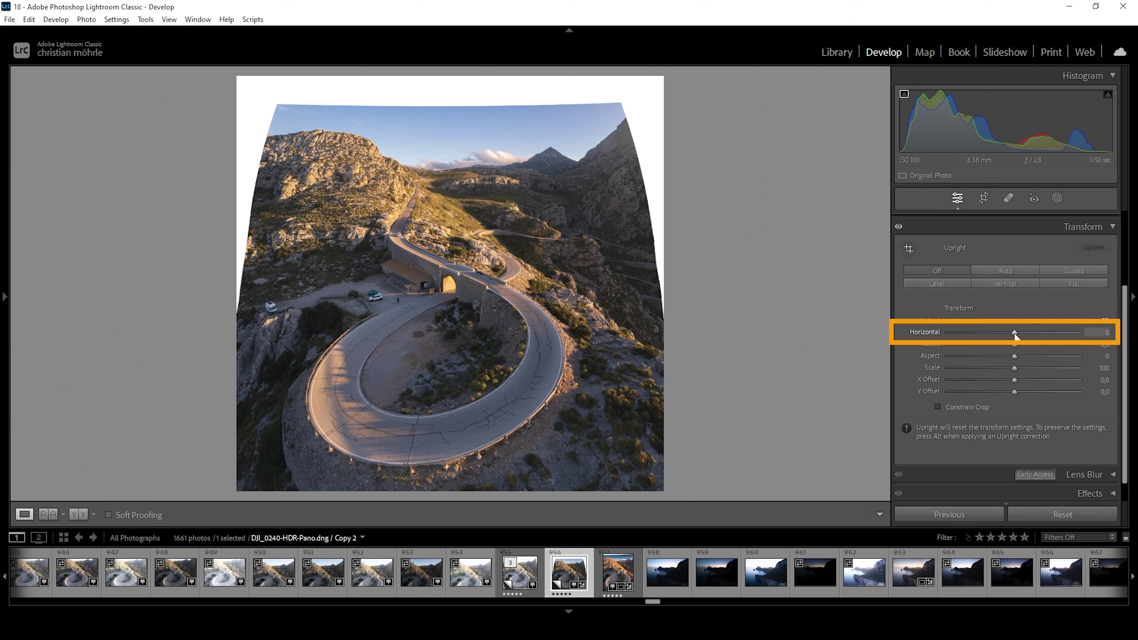
# Set the Transform Horizontal correction to +10 and Rotate to +0.8.
pyautogui.moveTo(1014, 332); pyautogui.dragTo(1017, 332)
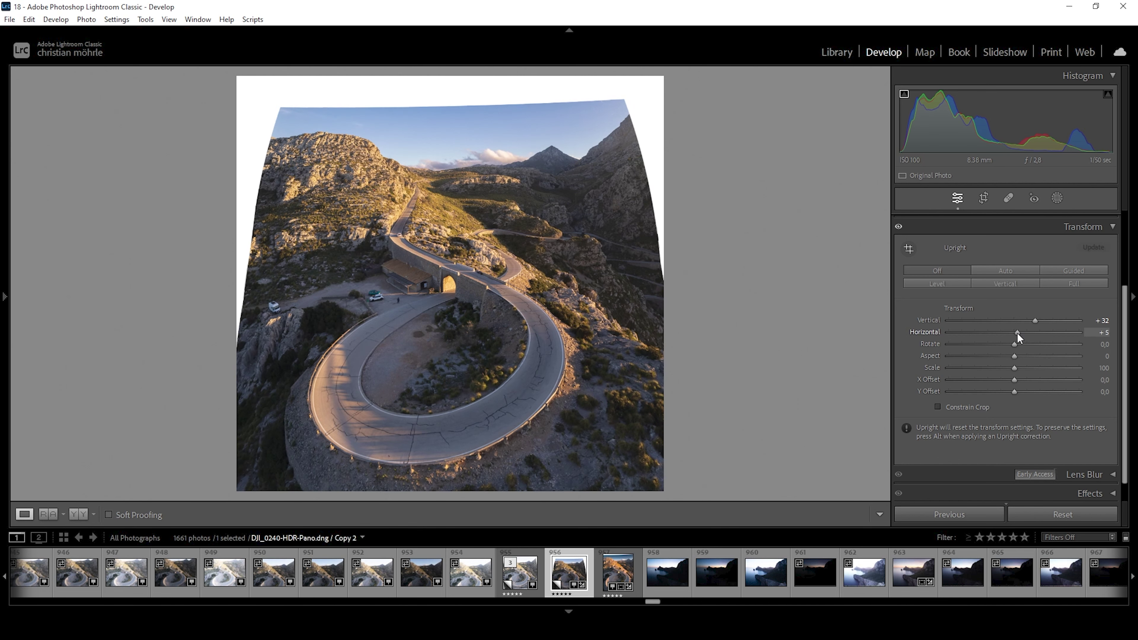
pyautogui.moveTo(1018, 337); pyautogui.dragTo(1021, 337)
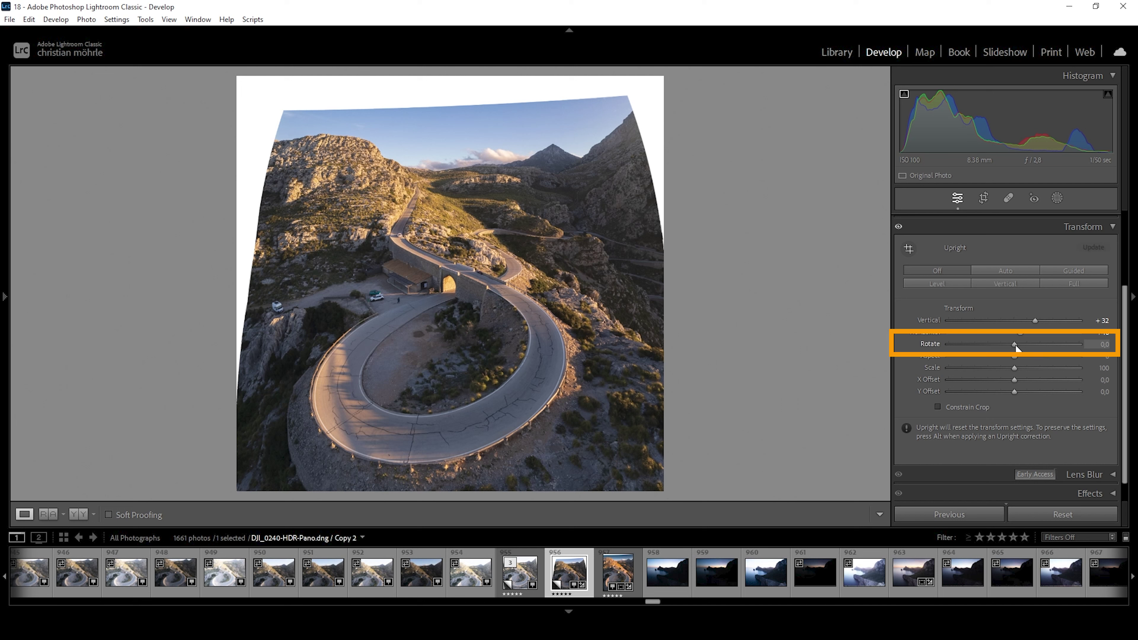
pyautogui.moveTo(1015, 346); pyautogui.dragTo(1016, 345)
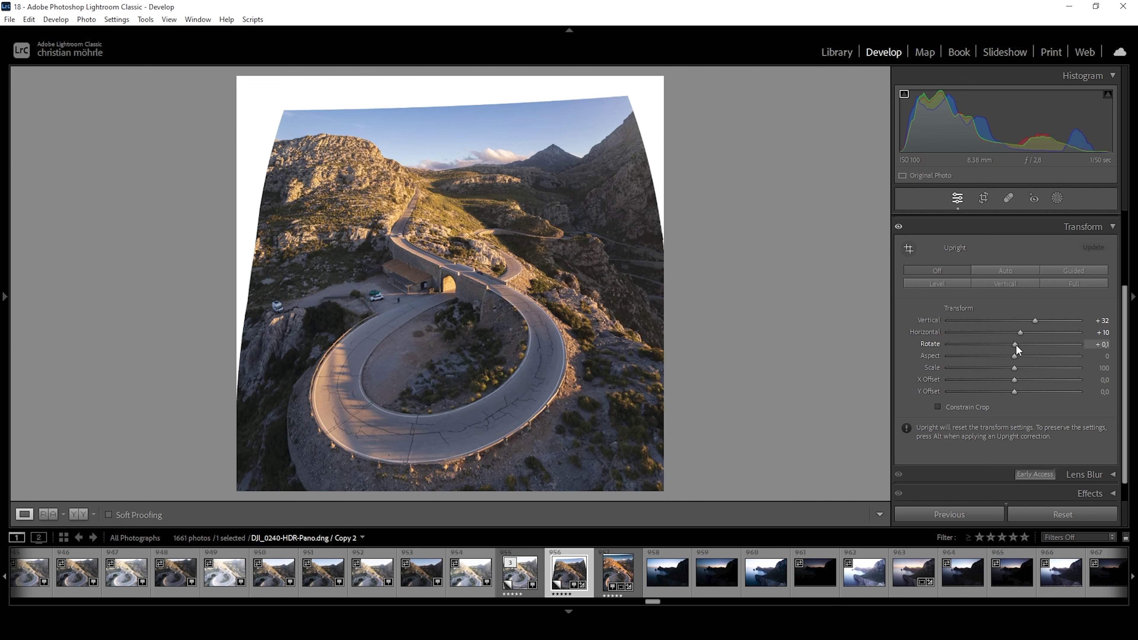
pyautogui.moveTo(1017, 350); pyautogui.dragTo(1022, 349)
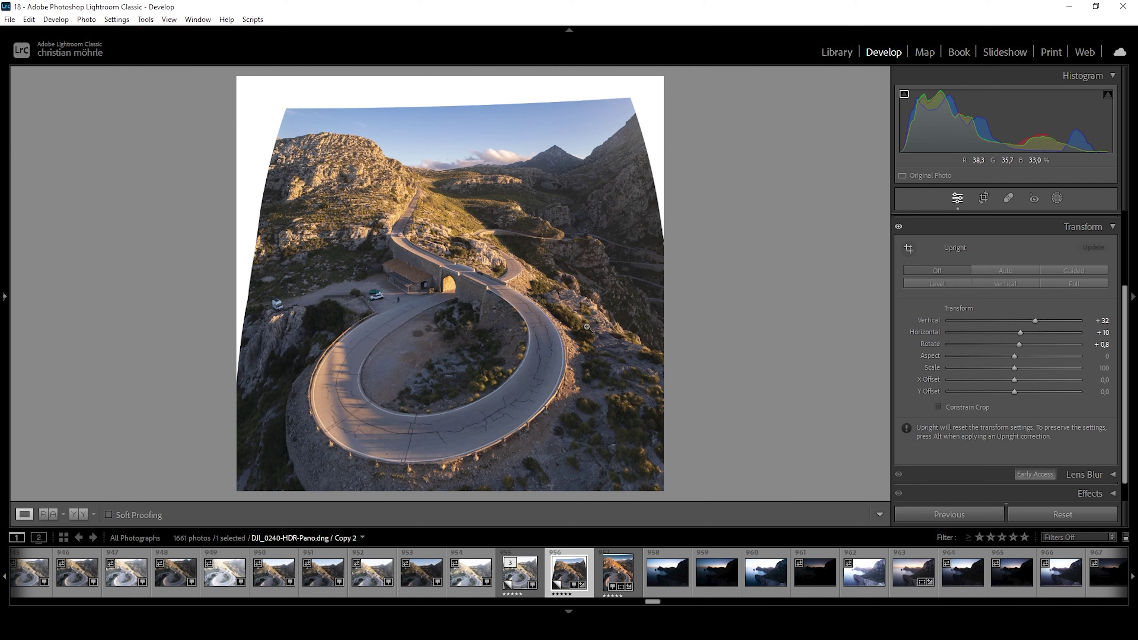
# Settle Aspect at +10 and shift the Y Offset to about +3.2.
pyautogui.moveTo(1014, 357); pyautogui.dragTo(1022, 357)
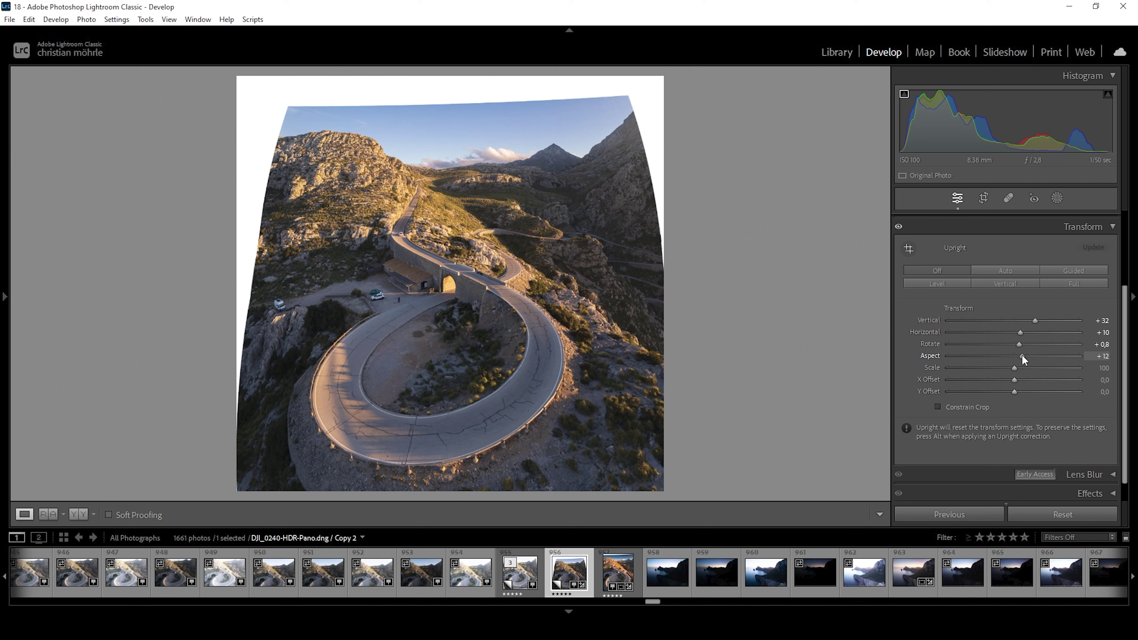
pyautogui.moveTo(1022, 356); pyautogui.dragTo(1026, 356)
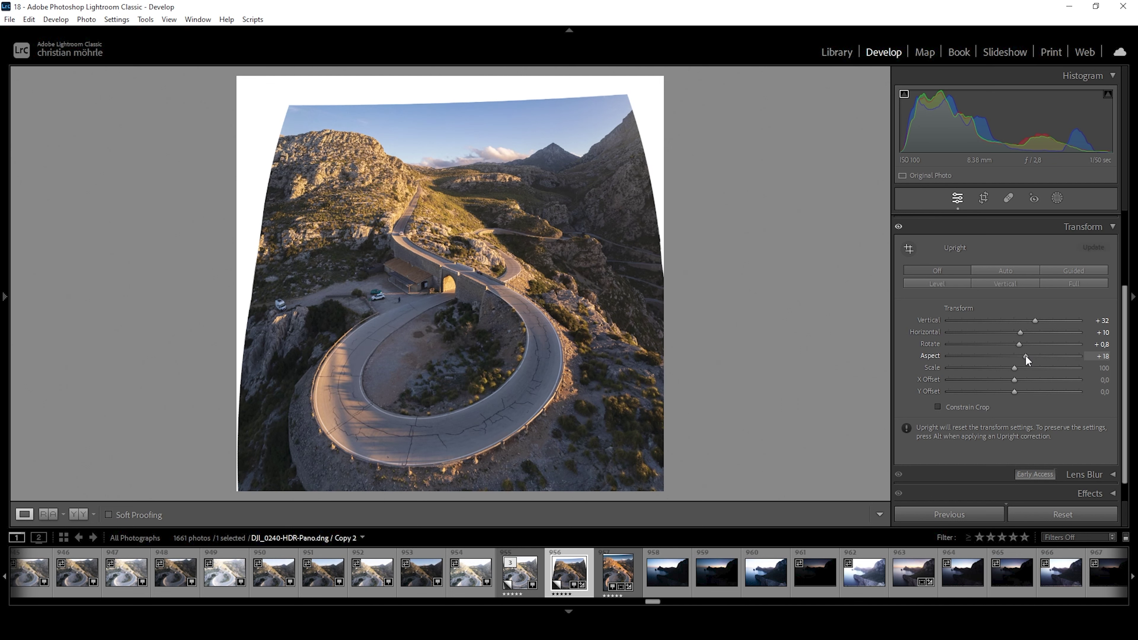
pyautogui.moveTo(1025, 356); pyautogui.dragTo(1023, 356)
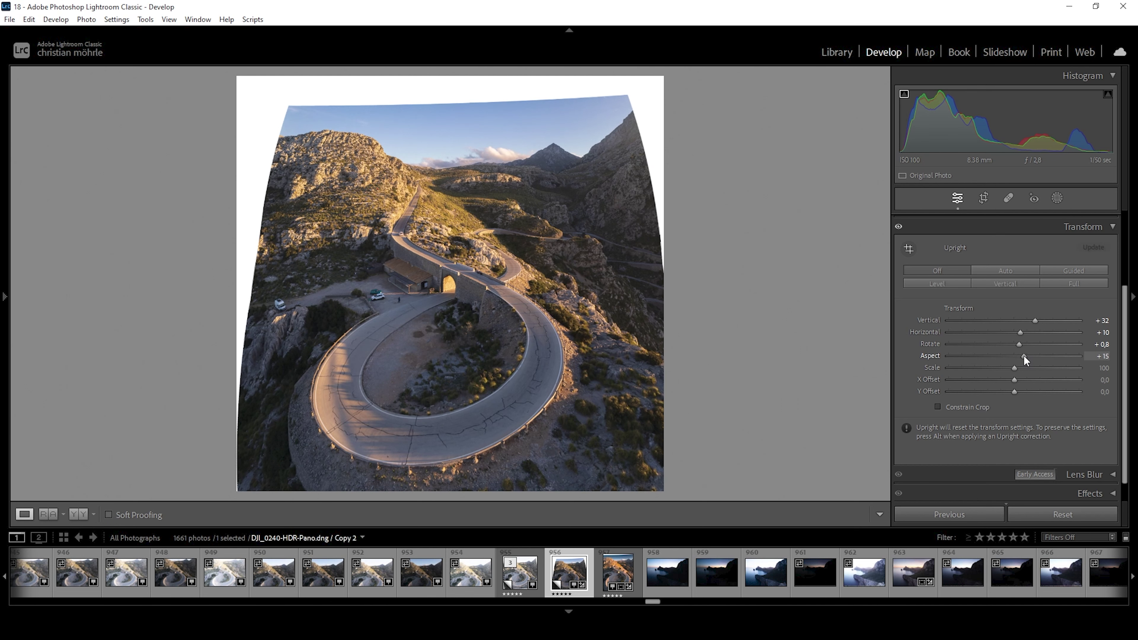
pyautogui.moveTo(1023, 359); pyautogui.dragTo(1021, 359)
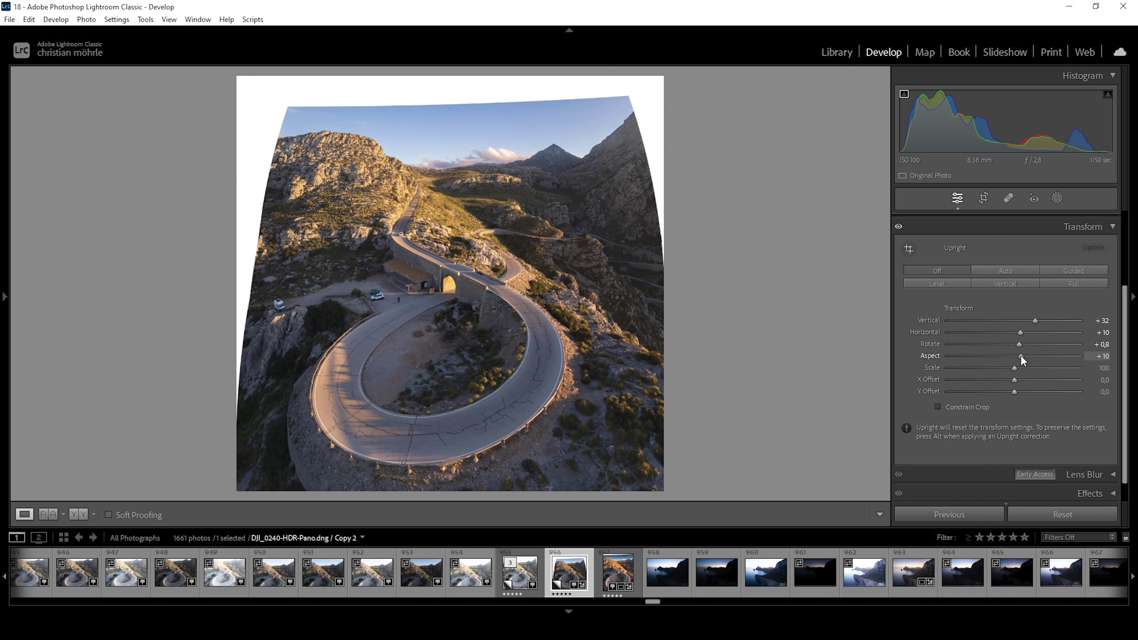
pyautogui.click(1015, 357)
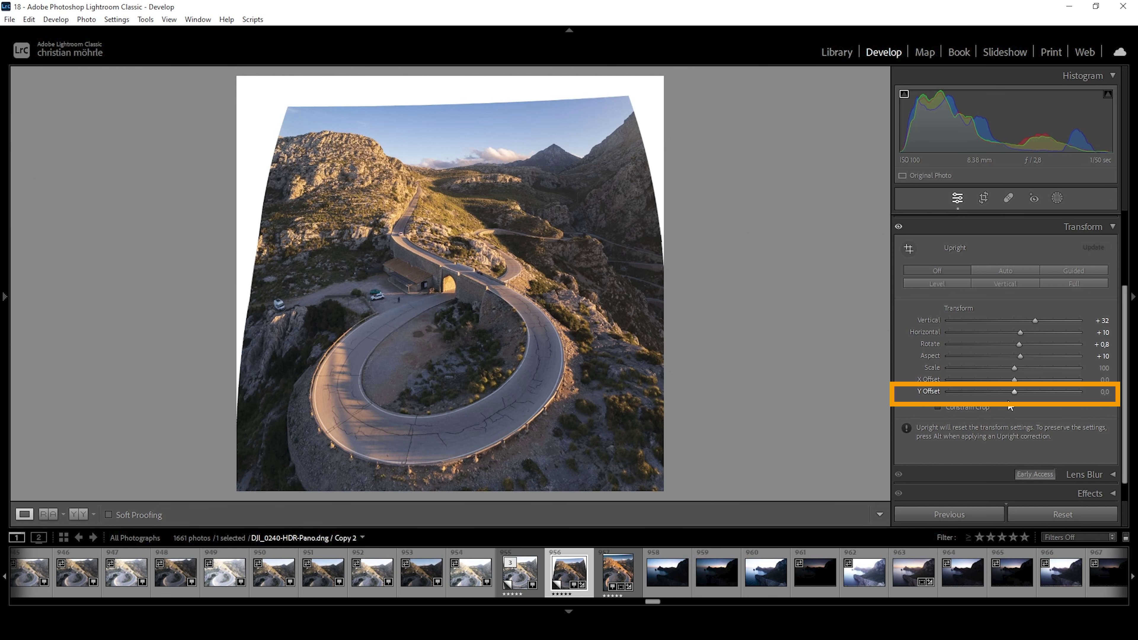
pyautogui.moveTo(1015, 392); pyautogui.dragTo(1017, 393)
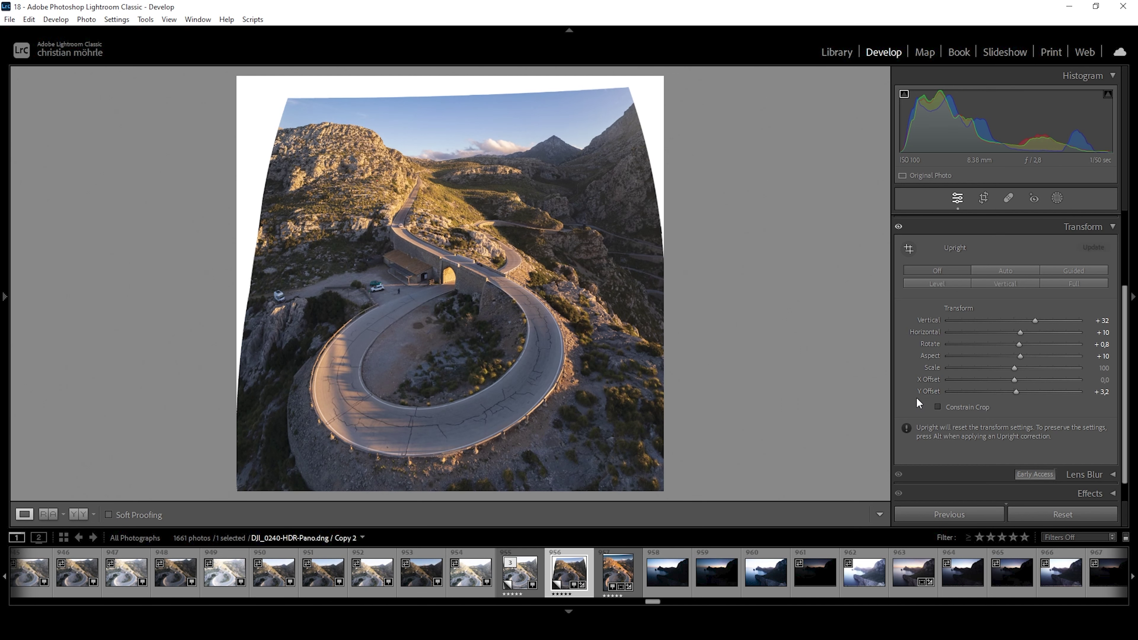
# Crop to a portrait frame around the hairpin road, pulling corners and both sides inward.
pyautogui.click(982, 198)
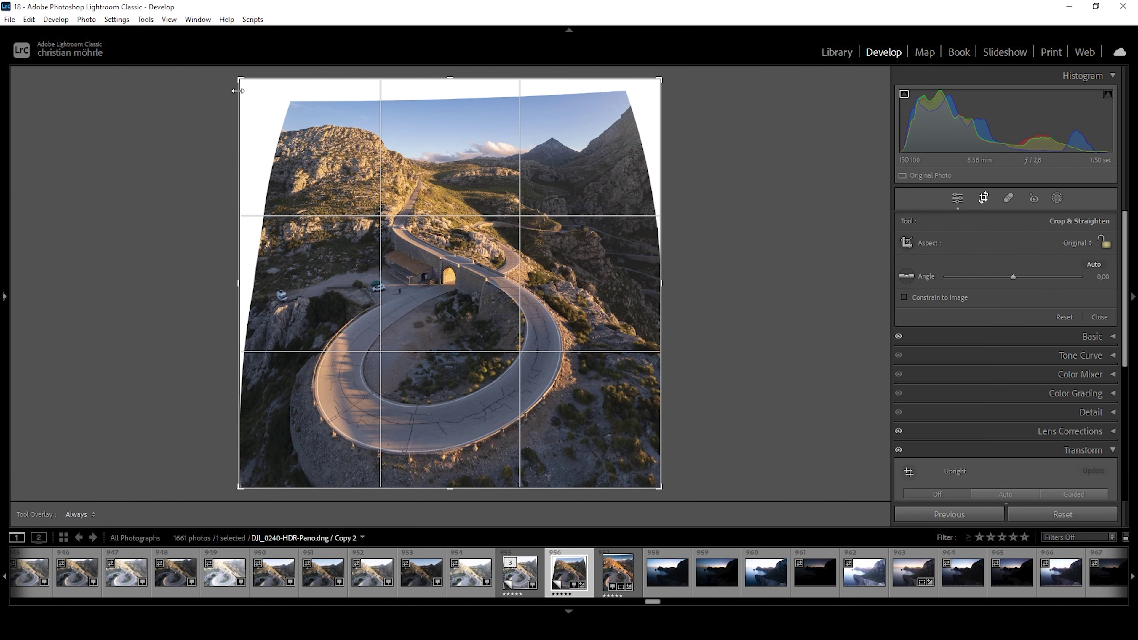
pyautogui.moveTo(240, 79); pyautogui.dragTo(250, 87)
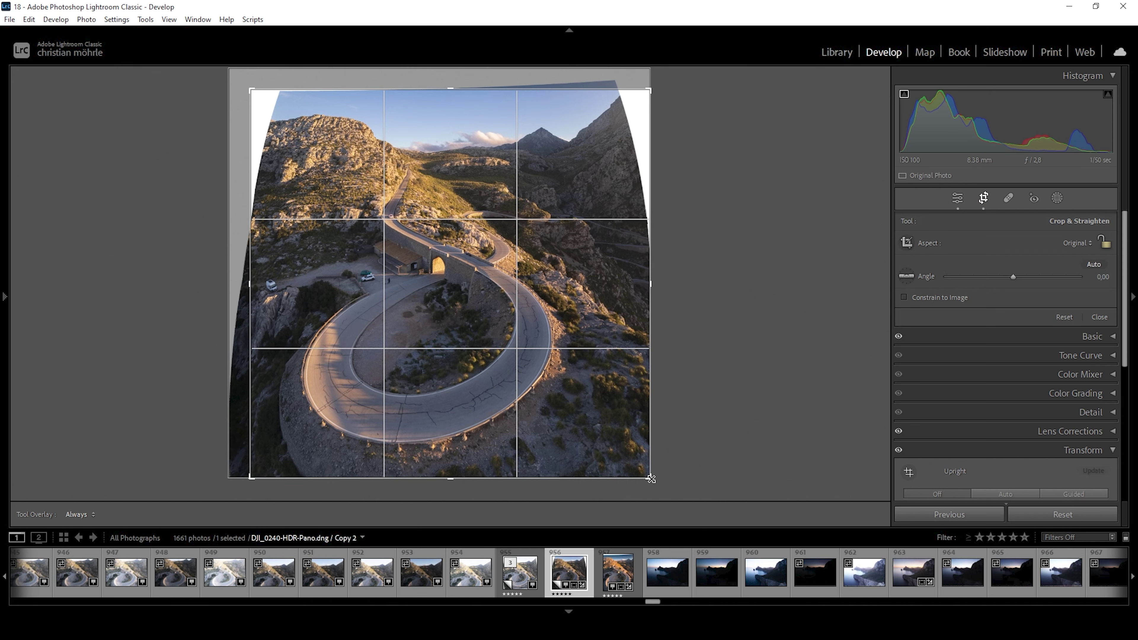
pyautogui.moveTo(649, 477); pyautogui.dragTo(638, 467)
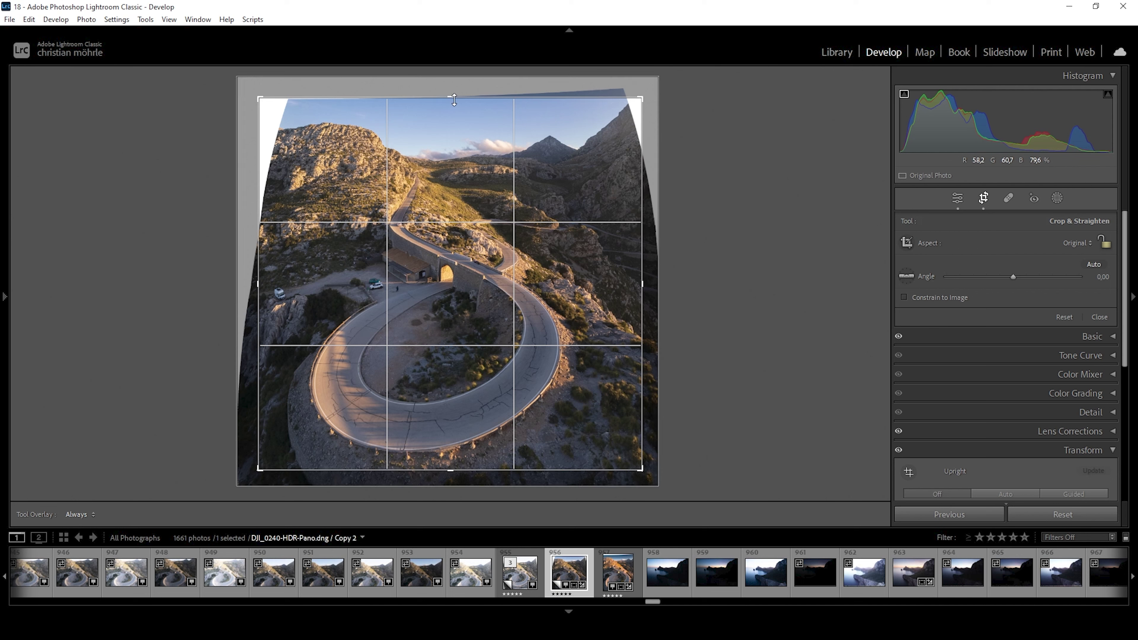
pyautogui.moveTo(454, 99); pyautogui.dragTo(450, 86)
pyautogui.moveTo(256, 289); pyautogui.dragTo(268, 288)
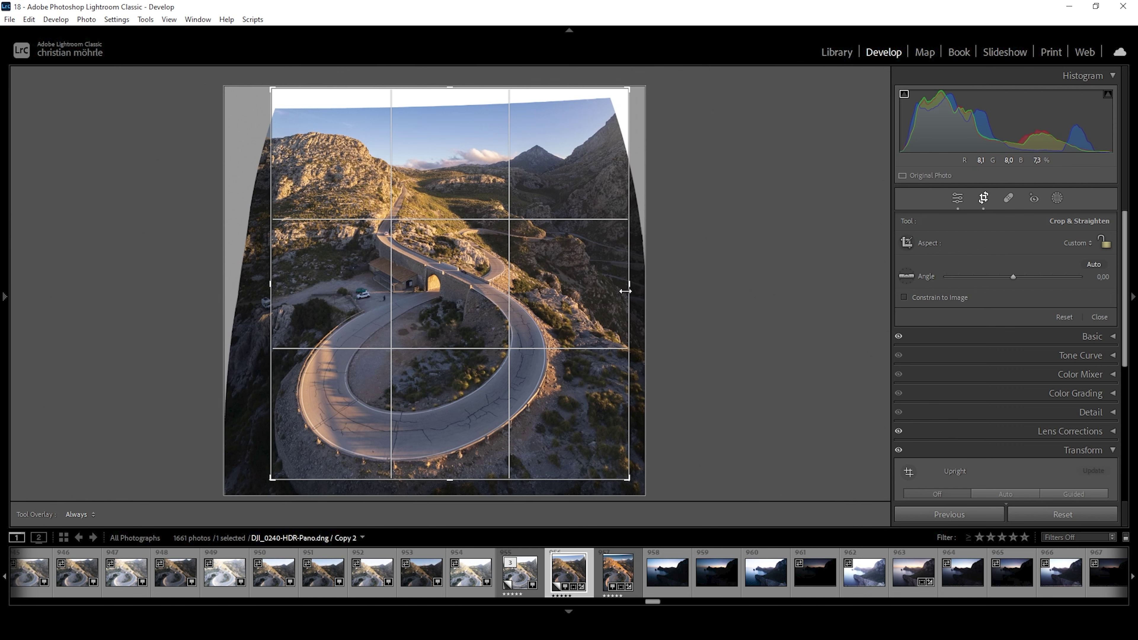
pyautogui.moveTo(628, 288)
pyautogui.mouseDown()
pyautogui.moveTo(585, 287)
pyautogui.moveTo(605, 289)
pyautogui.mouseUp()
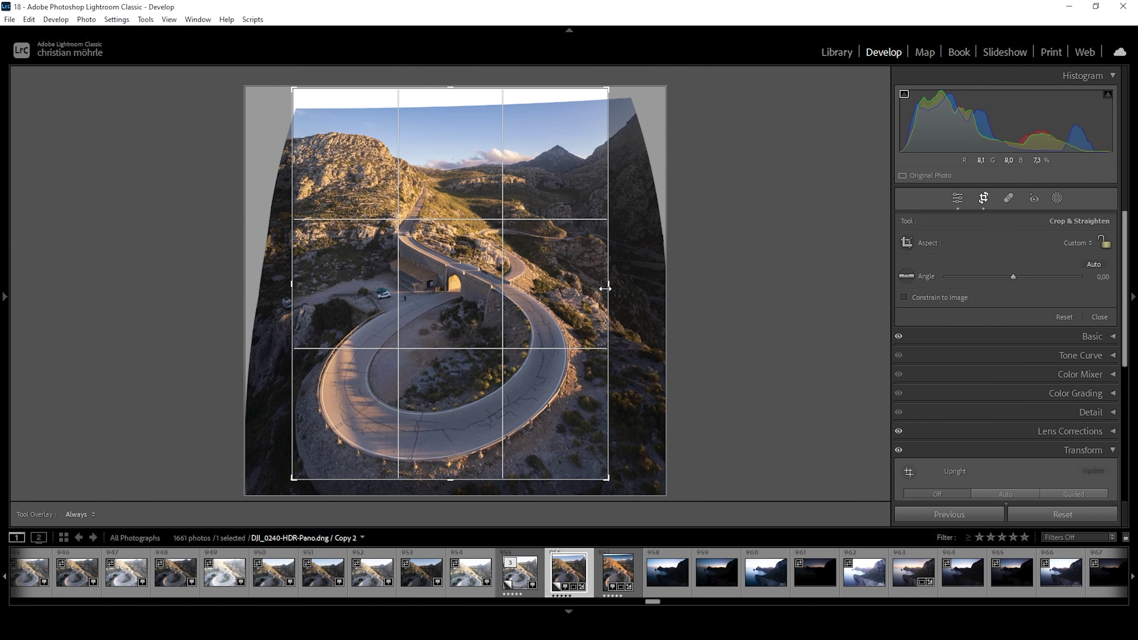
pyautogui.click(478, 413)
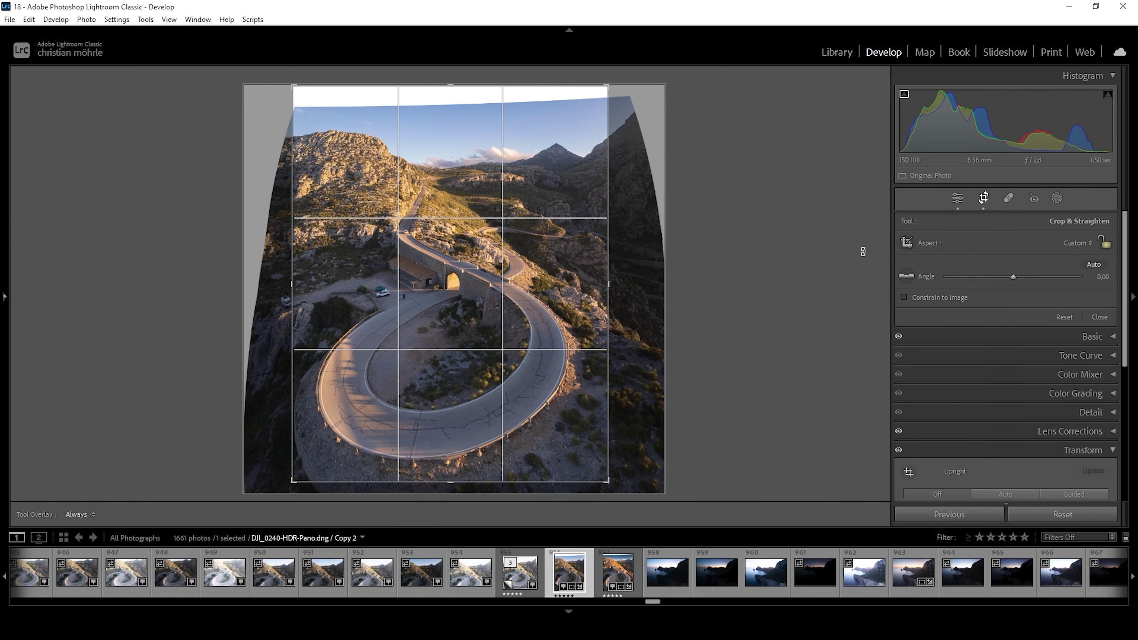
pyautogui.click(981, 199)
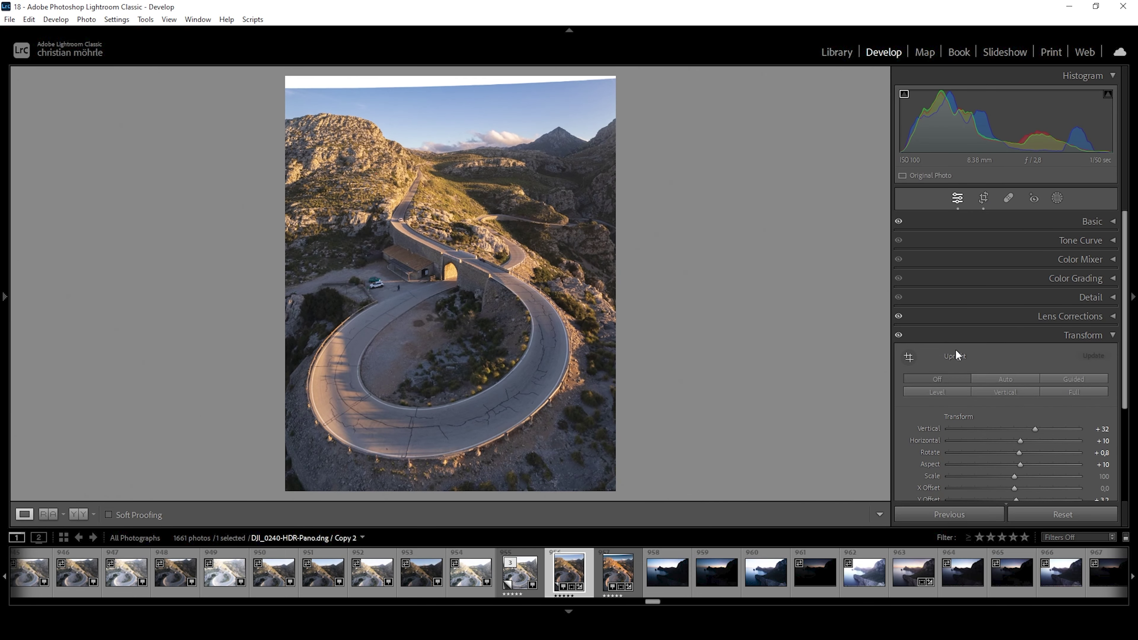
pyautogui.click(898, 336)
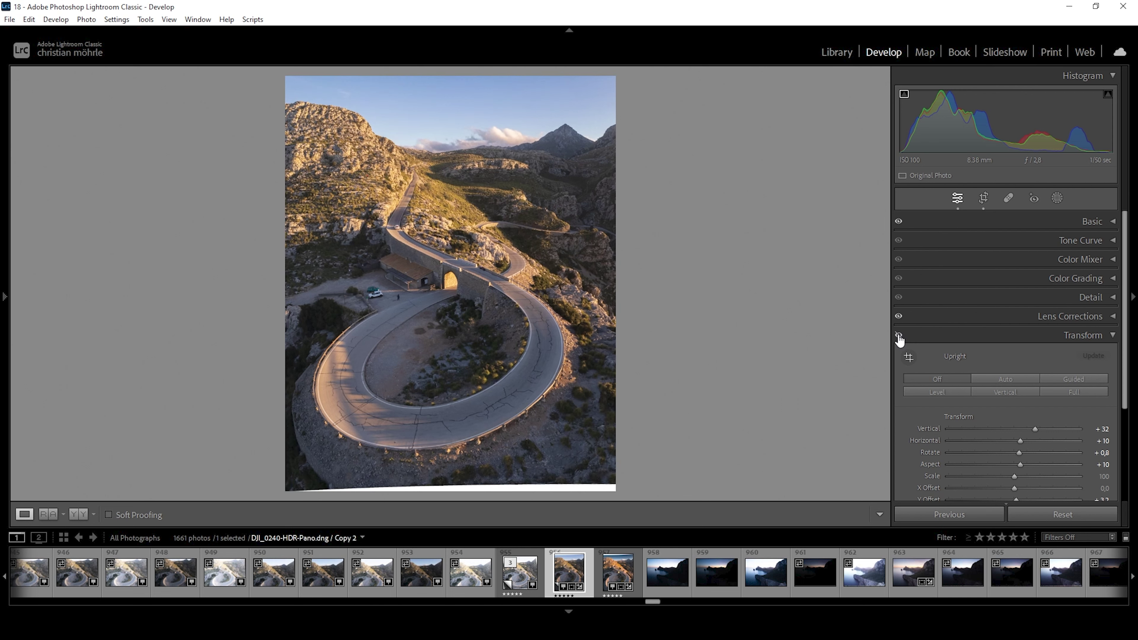
pyautogui.click(898, 336)
pyautogui.click(898, 336)
pyautogui.click(898, 336)
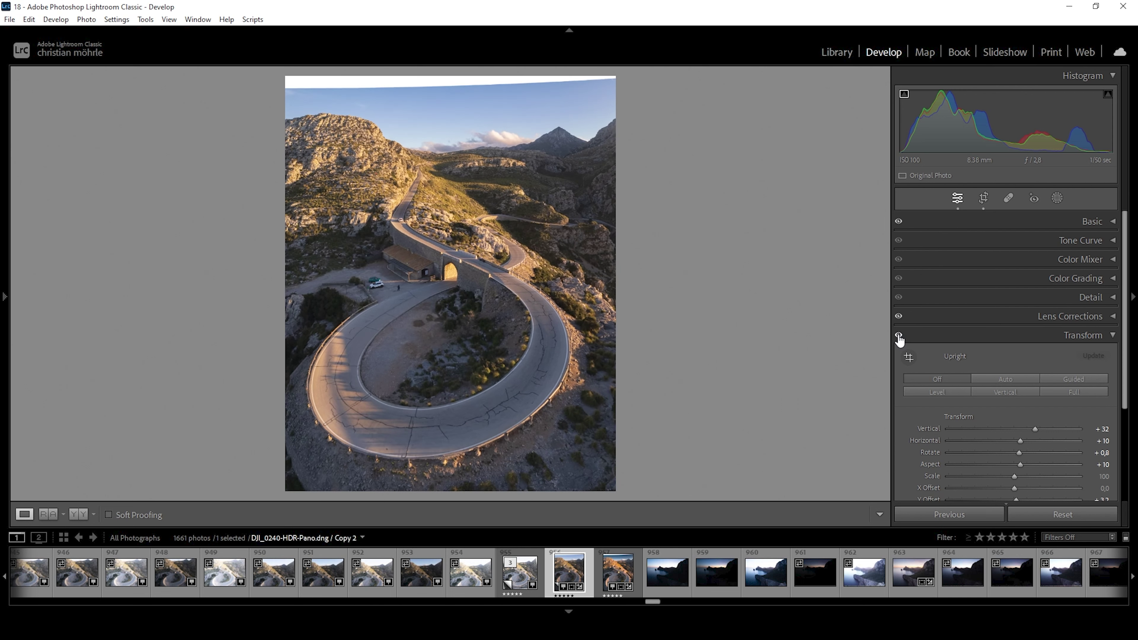
pyautogui.click(899, 336)
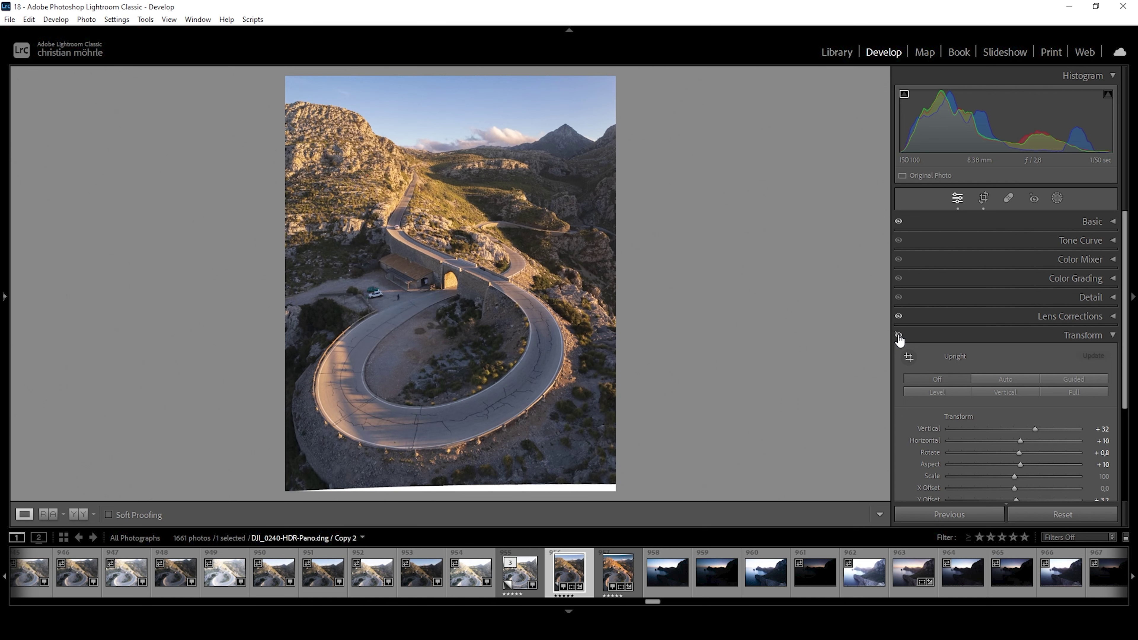
pyautogui.click(899, 336)
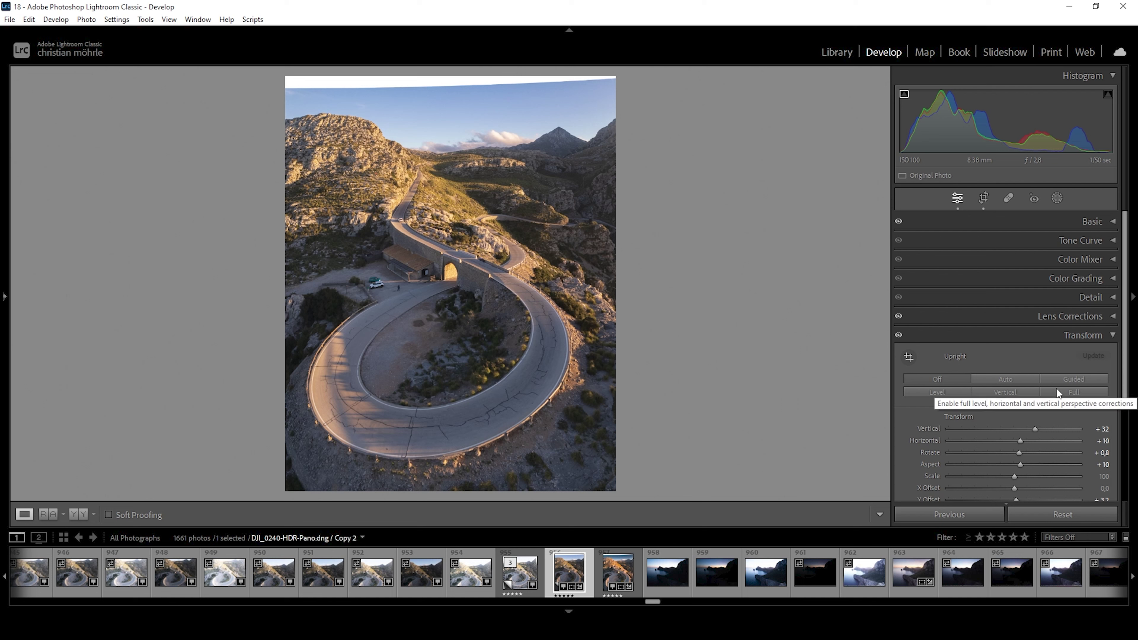
pyautogui.click(1056, 199)
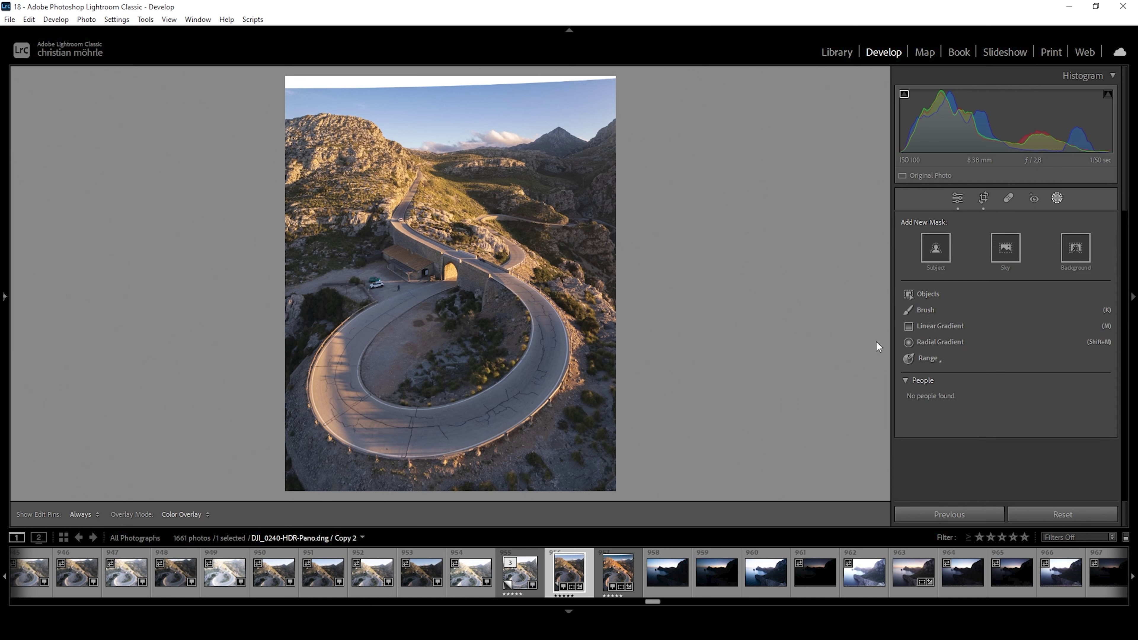
# Create a Color Range mask by sampling the sky colour.
pyautogui.click(923, 360)
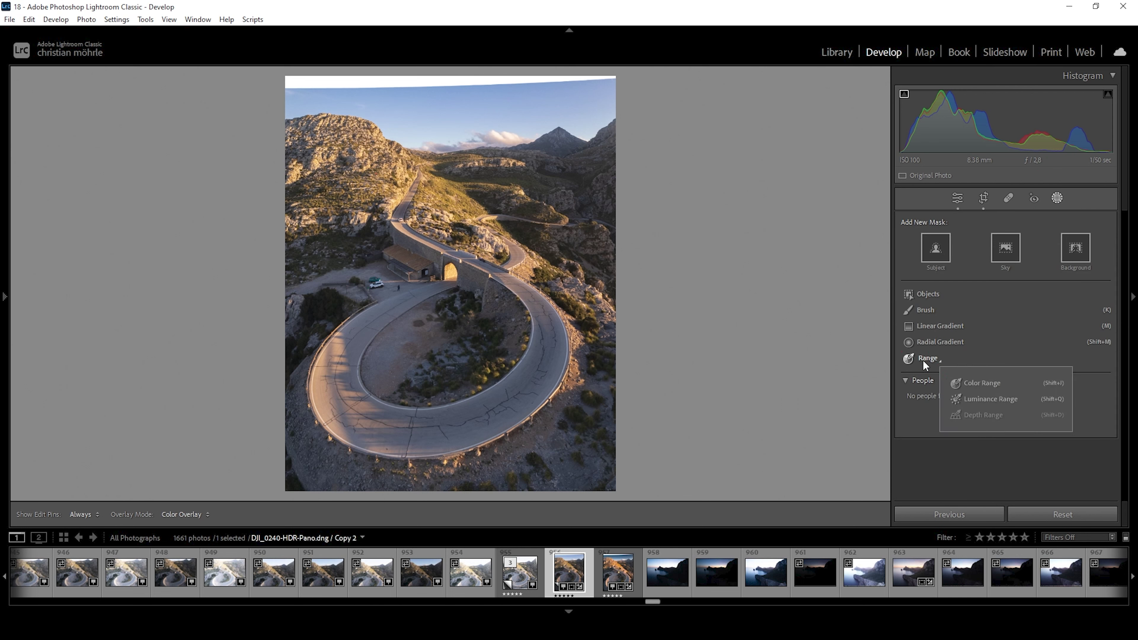
pyautogui.click(981, 383)
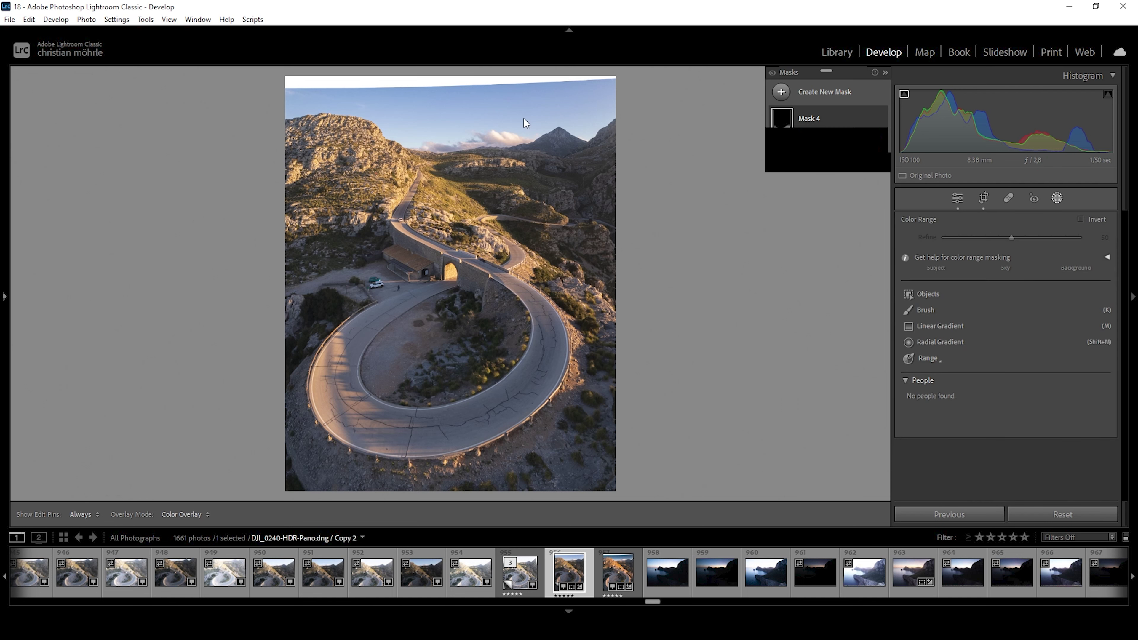
pyautogui.click(442, 93)
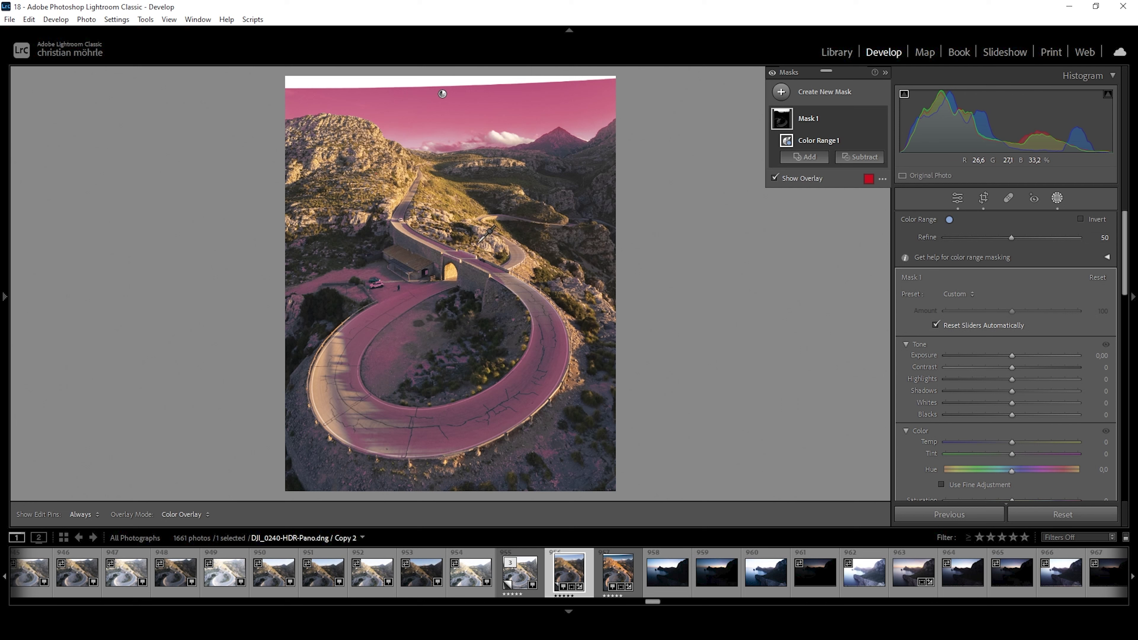
# Subtract a linear gradient to confine the mask to the top, then set Exposure to −2.46.
pyautogui.click(856, 158)
pyautogui.click(870, 289)
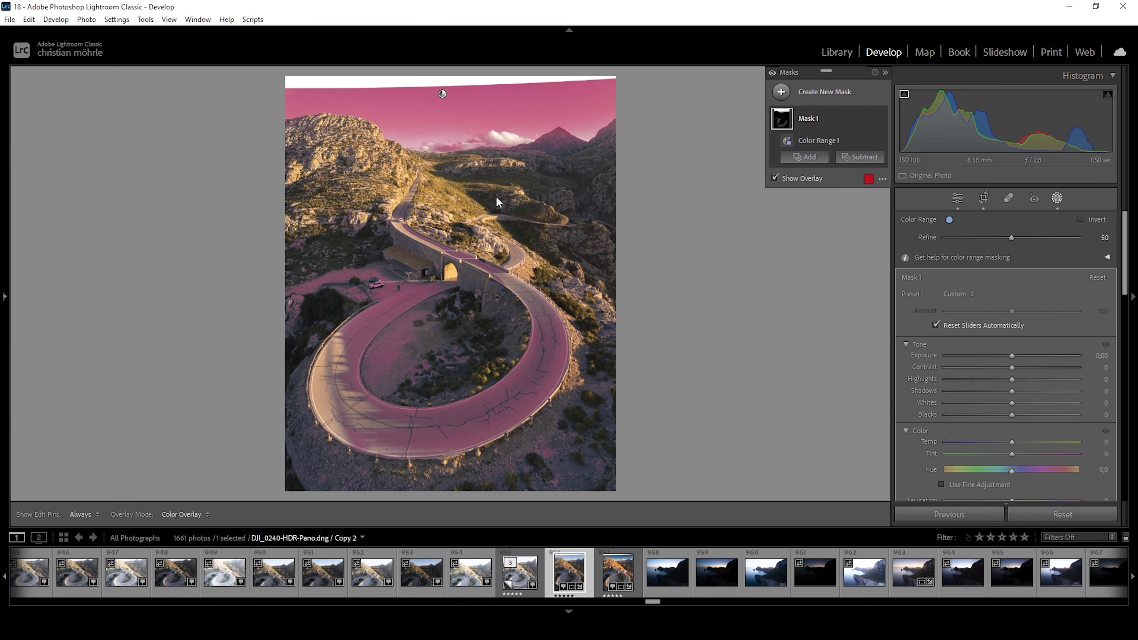
pyautogui.moveTo(436, 173); pyautogui.dragTo(434, 67)
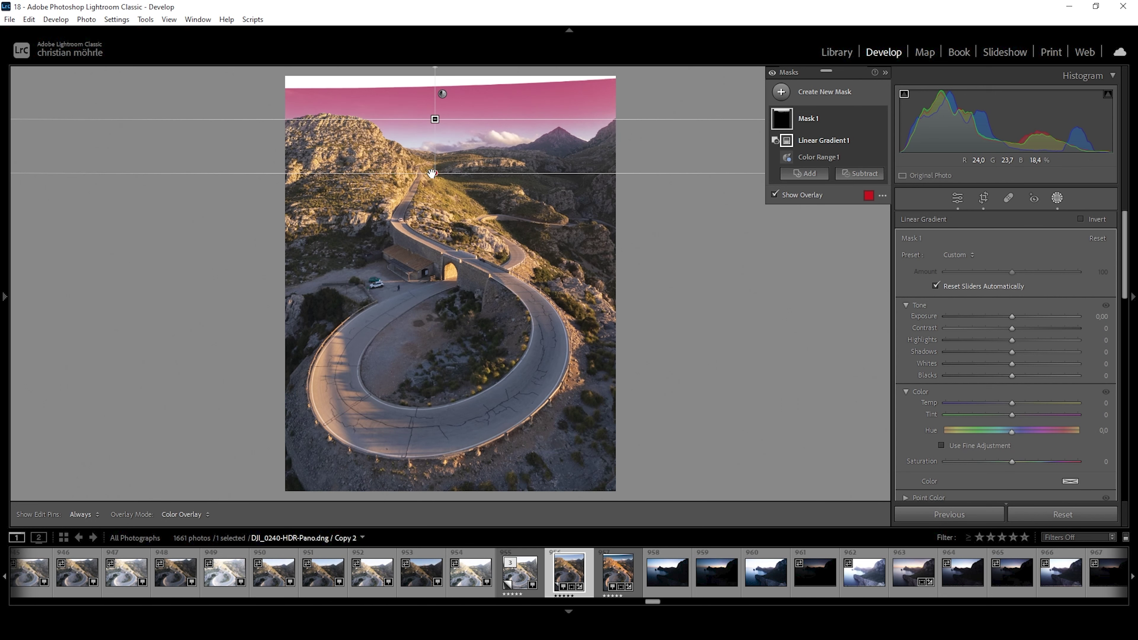
pyautogui.moveTo(431, 173); pyautogui.dragTo(434, 177)
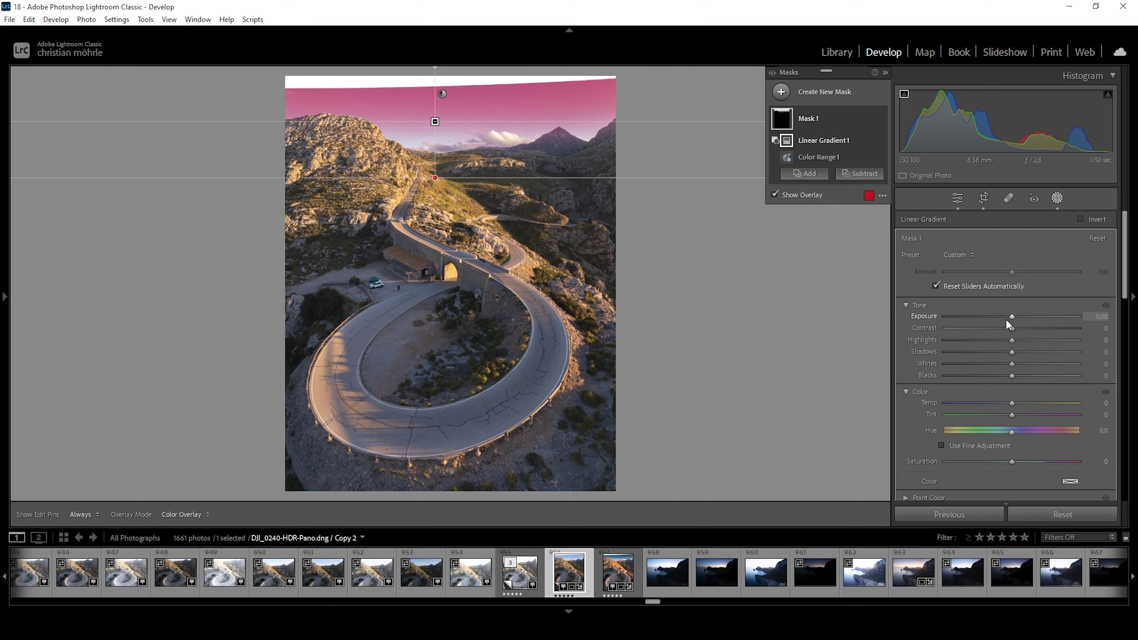
pyautogui.moveTo(1006, 318); pyautogui.dragTo(971, 316)
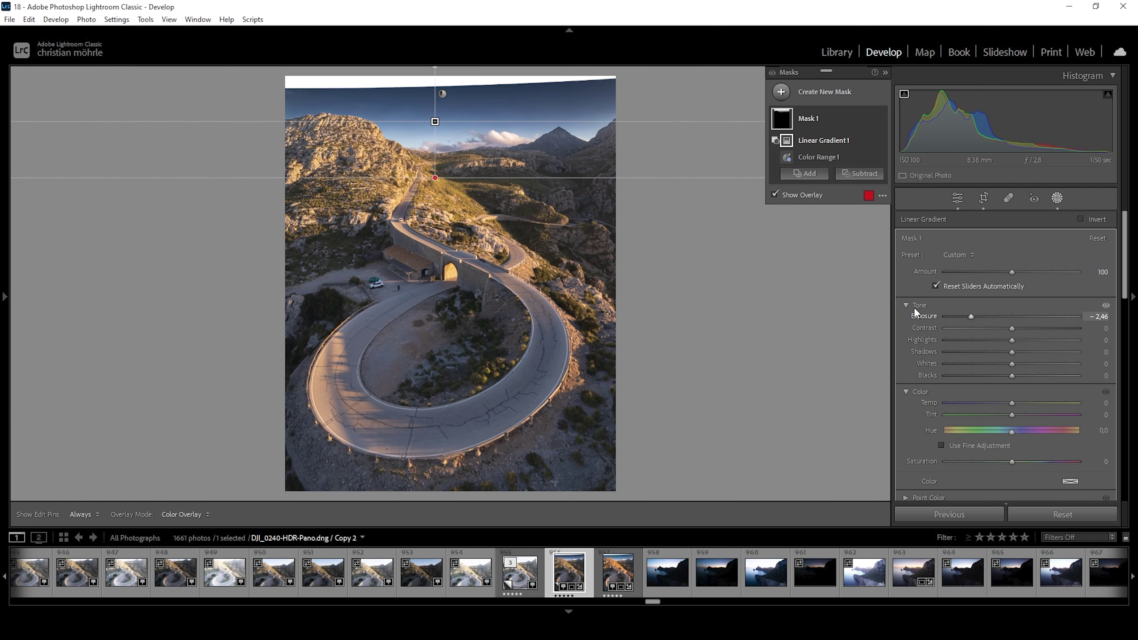
pyautogui.moveTo(432, 181); pyautogui.dragTo(516, 209)
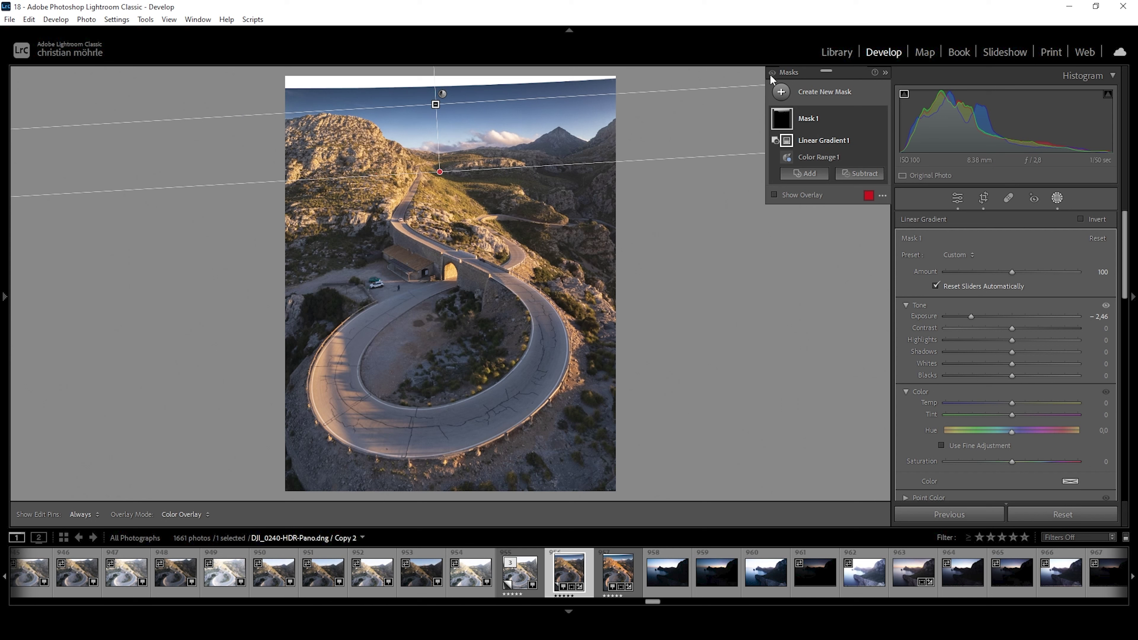
# Draw a radial gradient mask over the hairpin road loop with Feather 100.
pyautogui.click(781, 91)
pyautogui.press('Escape')
pyautogui.hotkey('shift', 'm')
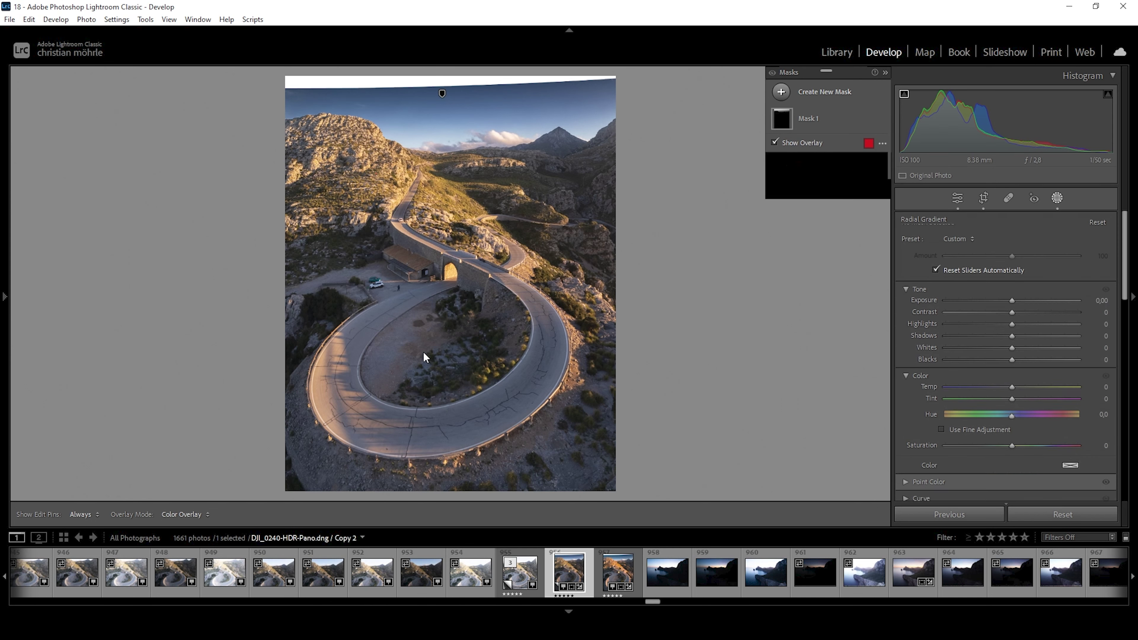
pyautogui.moveTo(421, 344); pyautogui.dragTo(555, 470)
pyautogui.moveTo(944, 238); pyautogui.dragTo(954, 241)
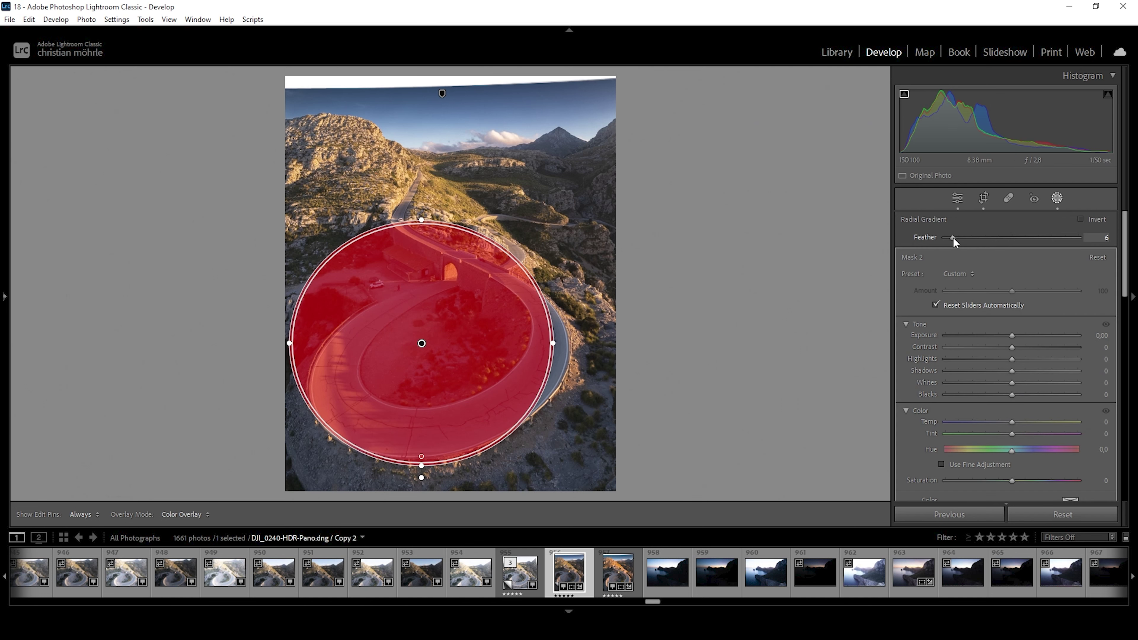
pyautogui.moveTo(1081, 245); pyautogui.dragTo(1084, 244)
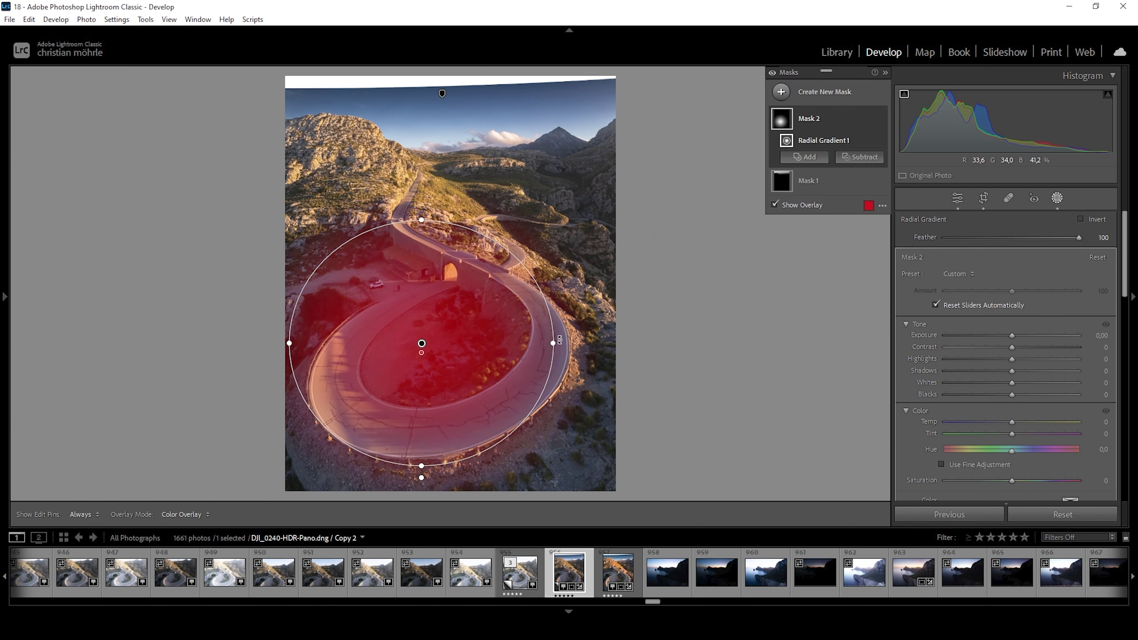
pyautogui.moveTo(422, 343); pyautogui.dragTo(469, 347)
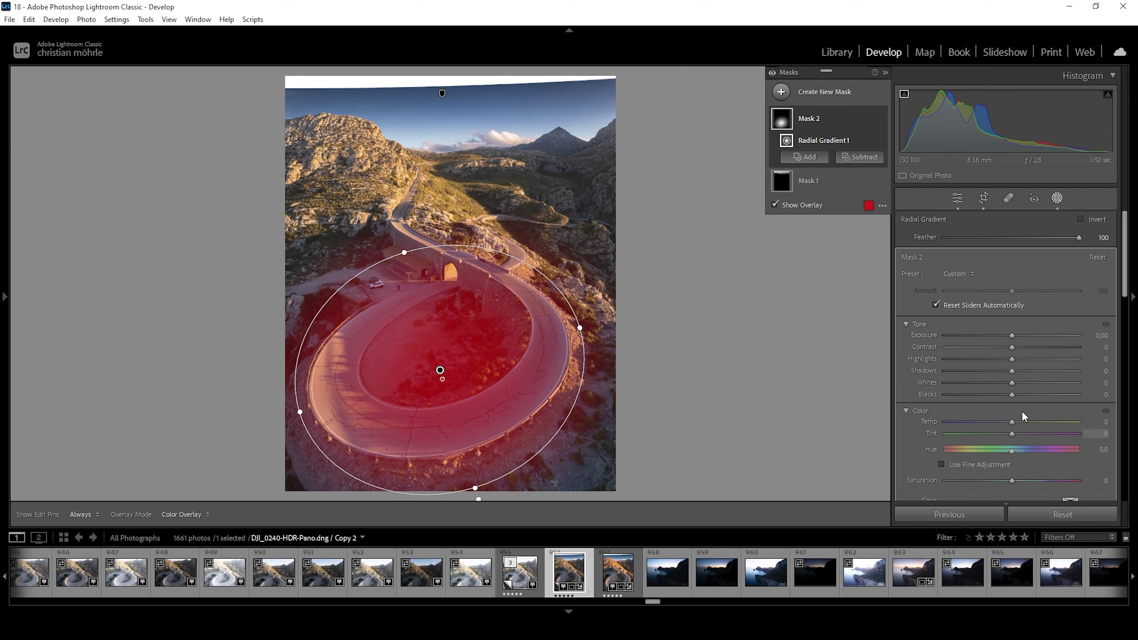
# Set the loop mask's Whites to 41, Temp to 14 and Clarity to 10.
pyautogui.moveTo(1012, 383); pyautogui.dragTo(1051, 383)
pyautogui.moveTo(1013, 421); pyautogui.dragTo(1017, 423)
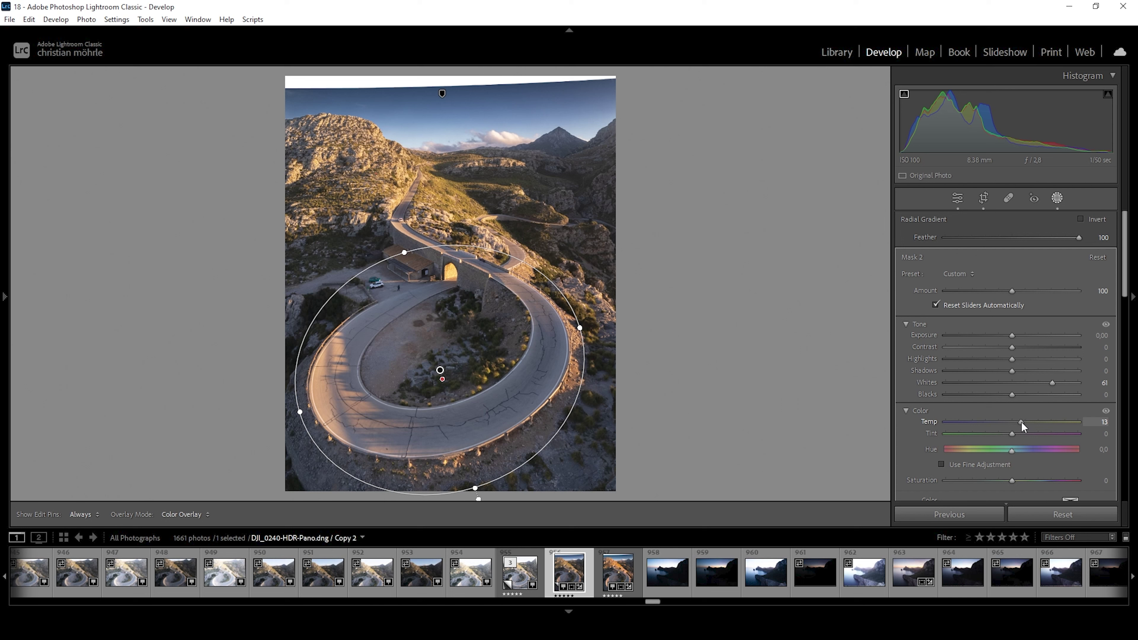
pyautogui.moveTo(1020, 424); pyautogui.dragTo(1020, 423)
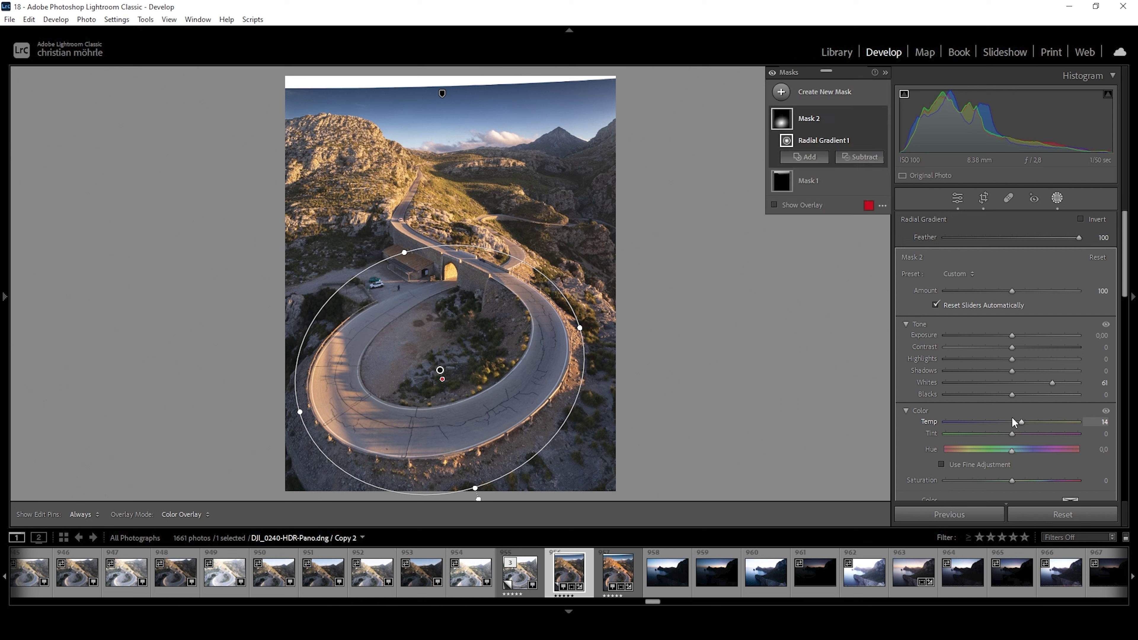
pyautogui.scroll(-3, 1013, 421)
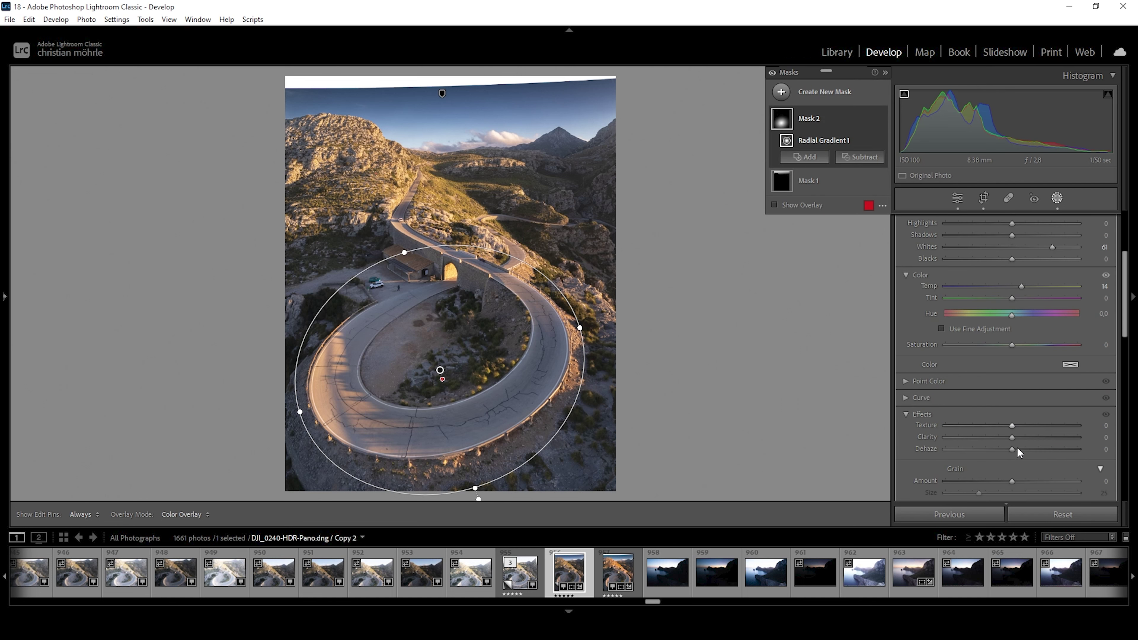
pyautogui.moveTo(1011, 437); pyautogui.dragTo(1018, 439)
# Create a colour range mask of the sunlit hillside, subtracting a linear gradient over the lower photo.
pyautogui.click(781, 92)
pyautogui.click(860, 256)
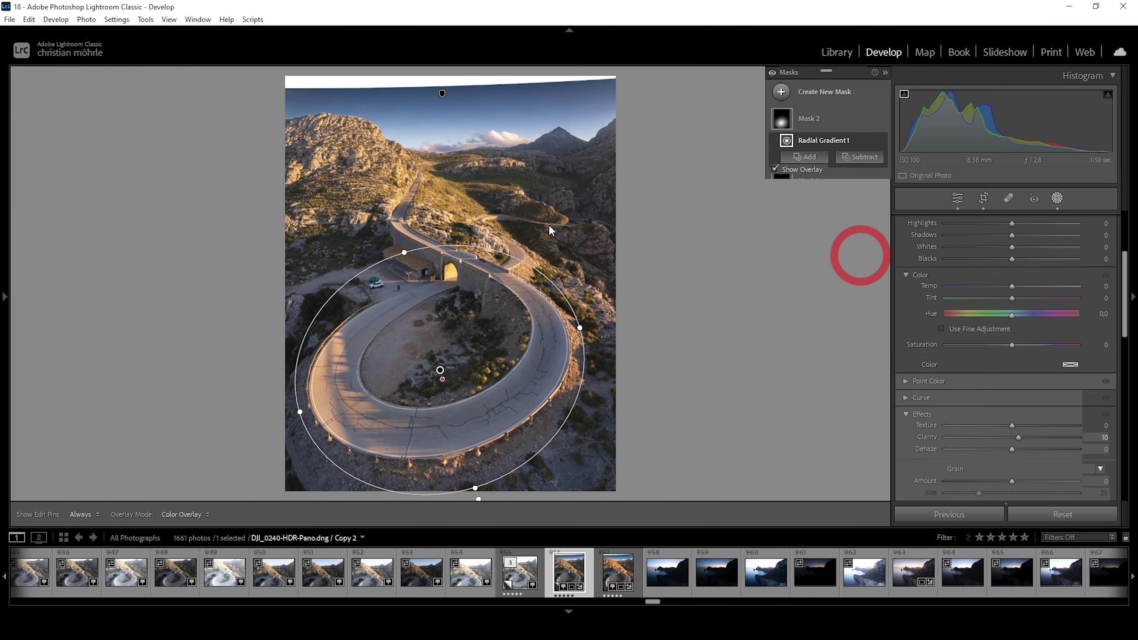
pyautogui.click(436, 184)
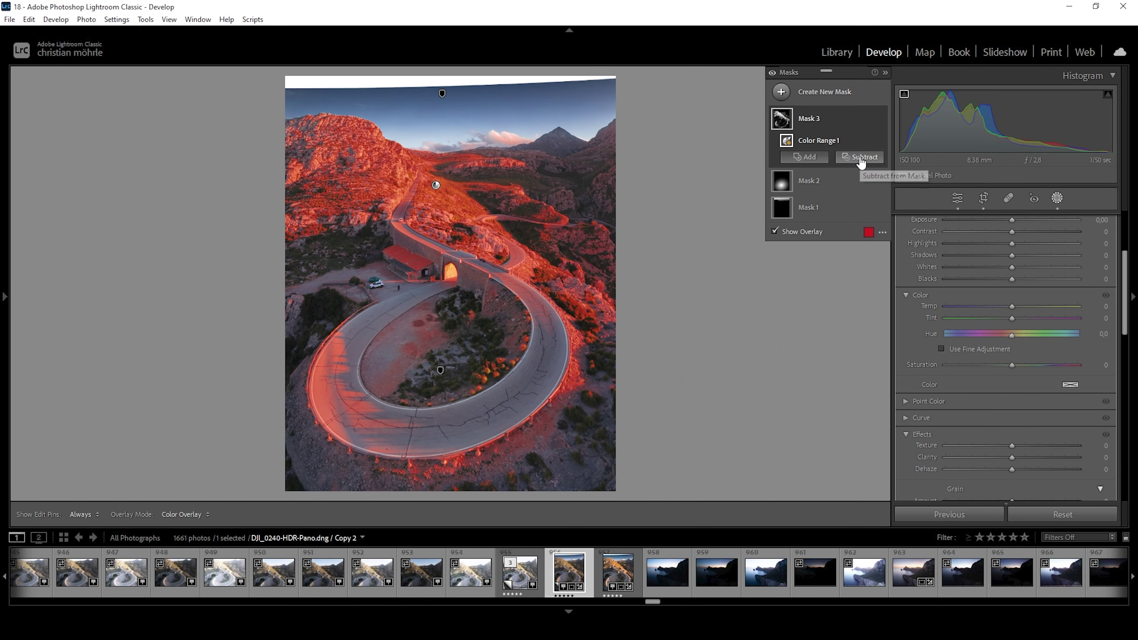
pyautogui.click(861, 163)
pyautogui.click(878, 291)
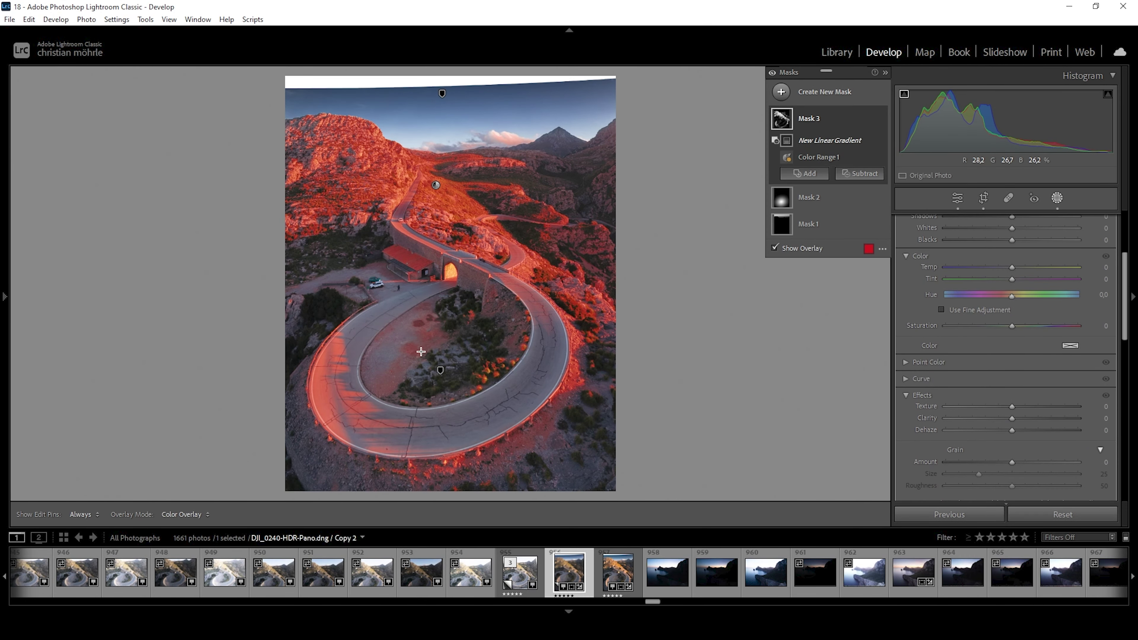
pyautogui.moveTo(421, 352); pyautogui.dragTo(443, 186)
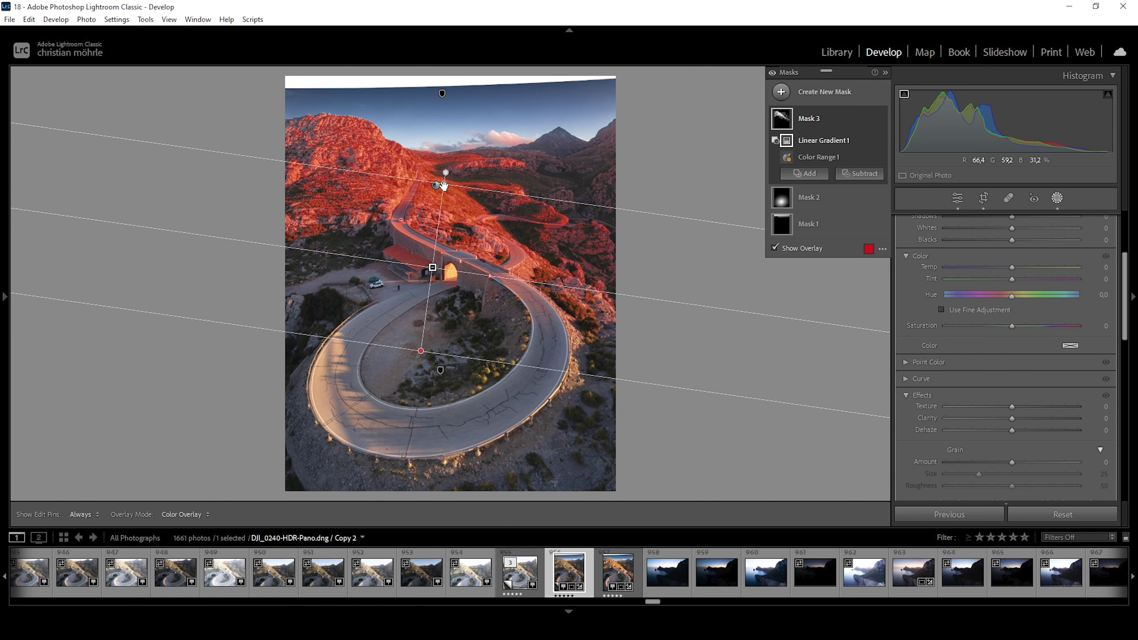
# Raise the hillside mask's Exposure to 0.34 and tint it a warm beige.
pyautogui.scroll(3, 1030, 342)
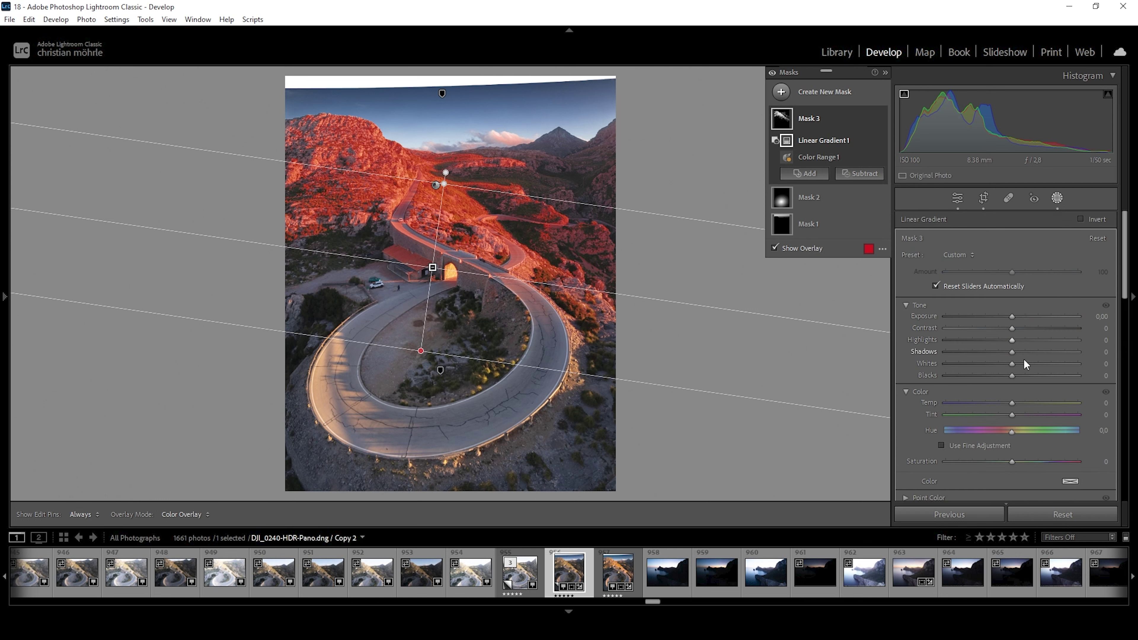
pyautogui.moveTo(1012, 315); pyautogui.dragTo(1014, 313)
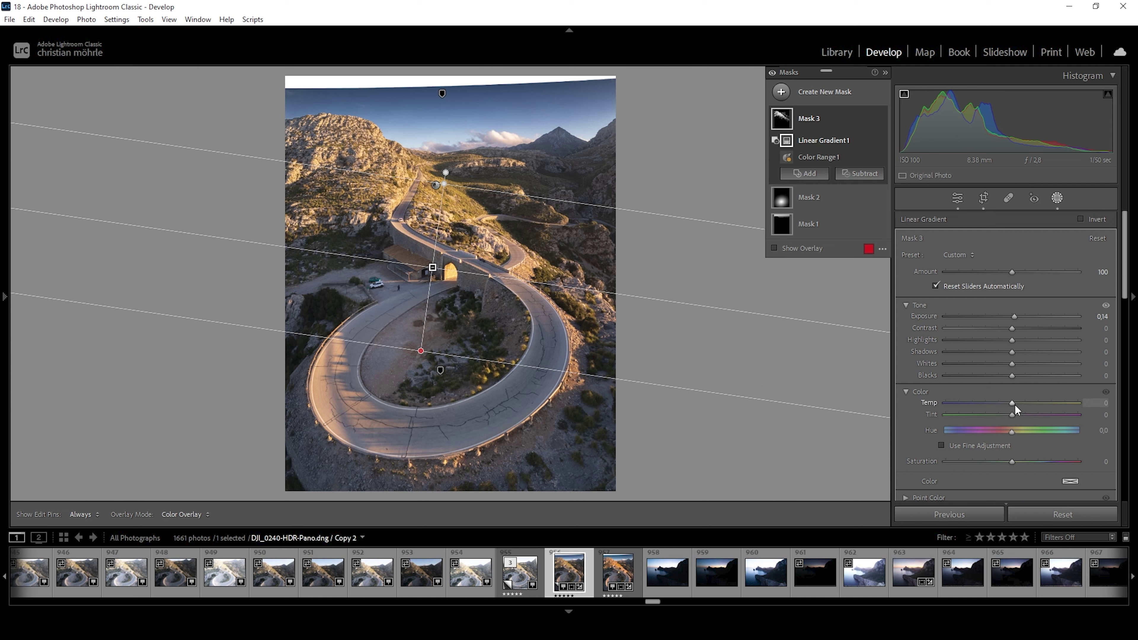
pyautogui.click(1070, 482)
pyautogui.click(847, 522)
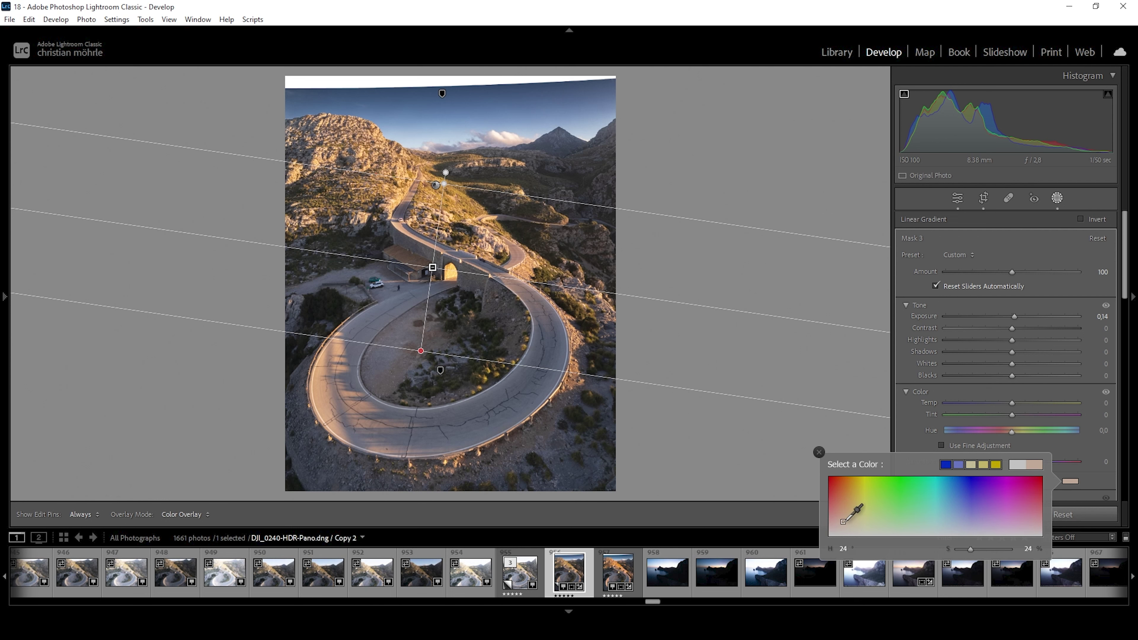
pyautogui.moveTo(847, 521); pyautogui.dragTo(843, 522)
pyautogui.moveTo(976, 551); pyautogui.dragTo(978, 552)
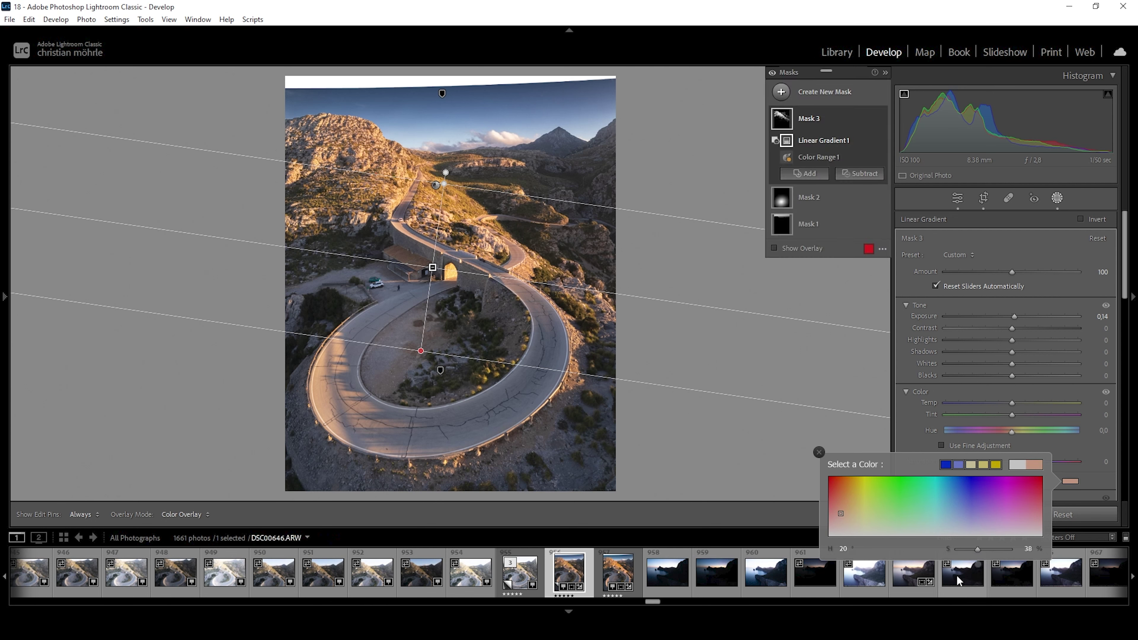
pyautogui.click(781, 94)
# Mask the bottom with a linear gradient, subtracting a hard-edged radial gradient around the road loop.
pyautogui.click(877, 219)
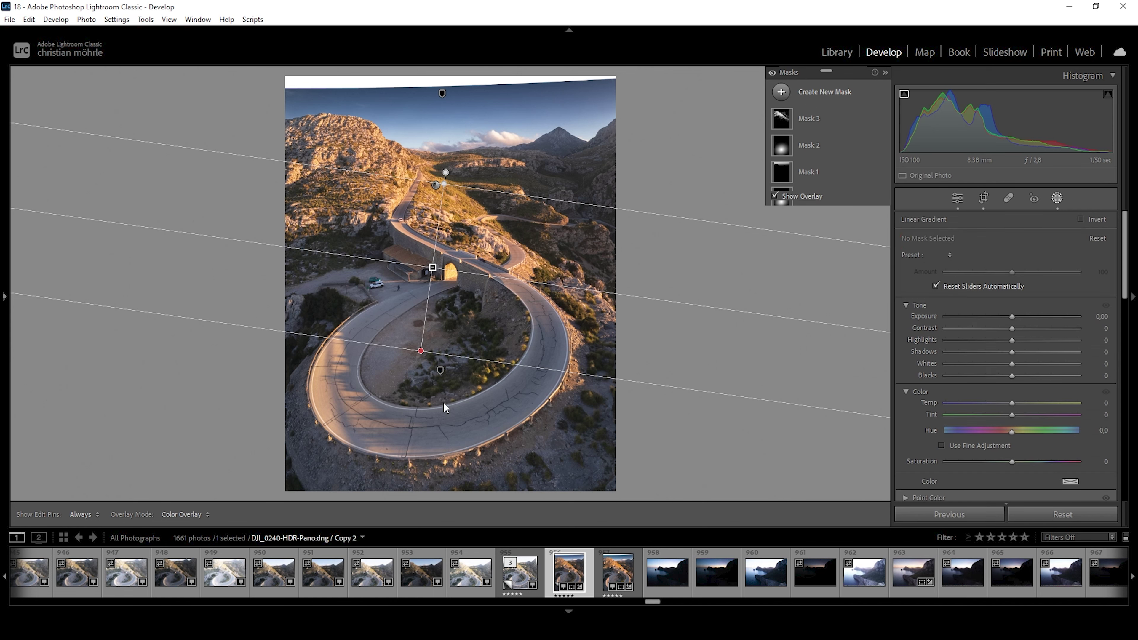
pyautogui.moveTo(462, 472); pyautogui.dragTo(456, 333)
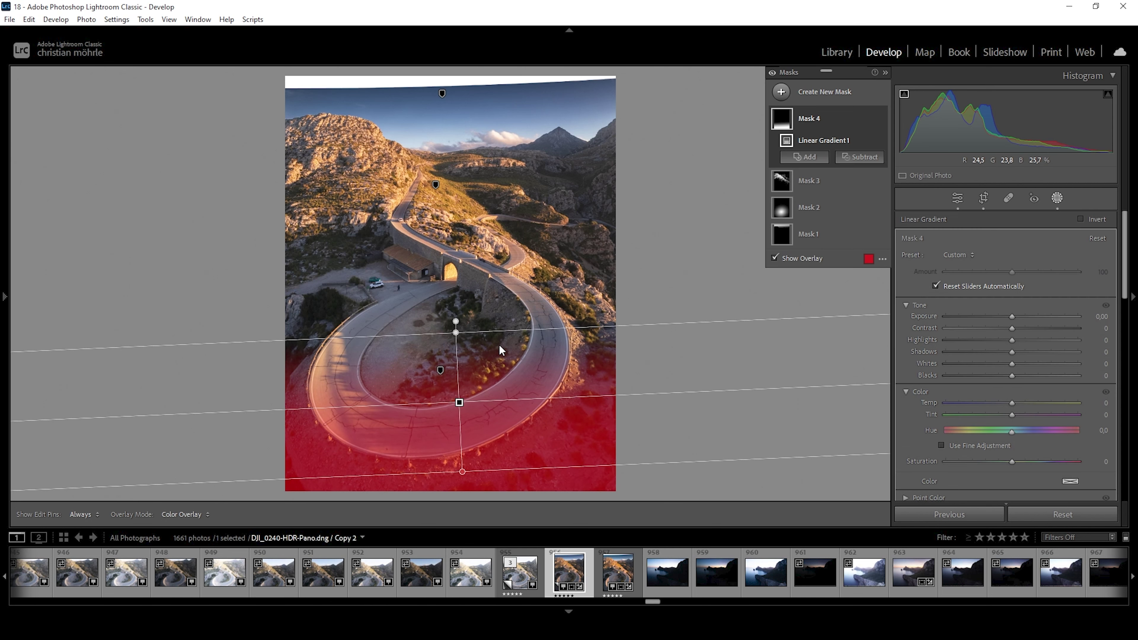
pyautogui.click(860, 158)
pyautogui.click(878, 305)
pyautogui.moveTo(378, 347); pyautogui.dragTo(488, 440)
pyautogui.moveTo(488, 341); pyautogui.dragTo(526, 356)
pyautogui.moveTo(432, 366); pyautogui.dragTo(443, 363)
pyautogui.moveTo(550, 344); pyautogui.dragTo(568, 344)
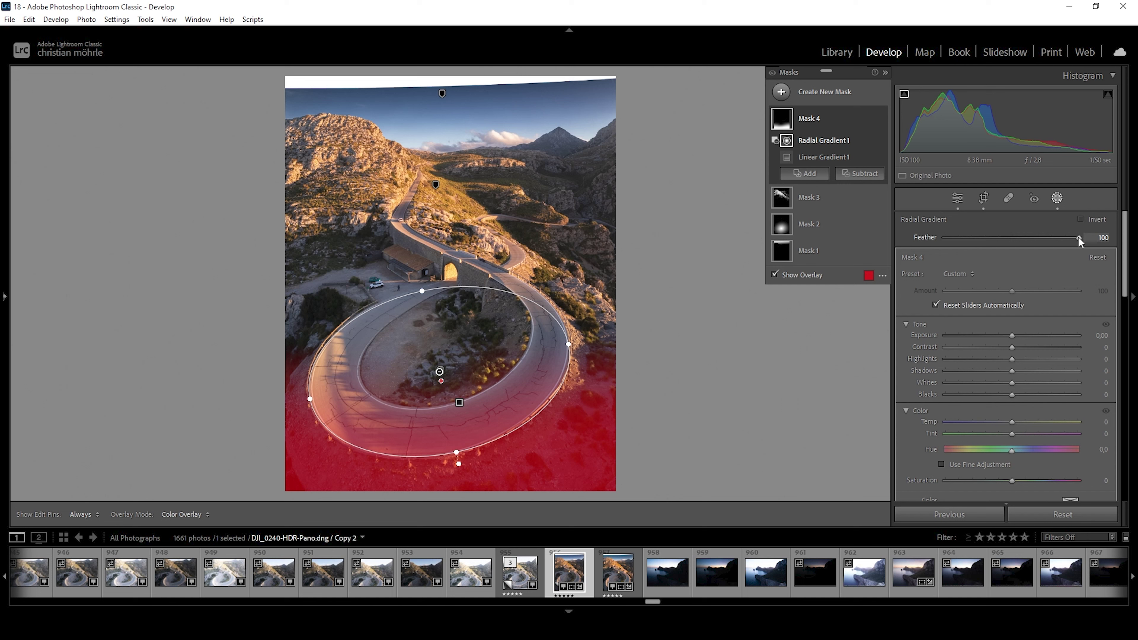
pyautogui.moveTo(1078, 239); pyautogui.dragTo(679, 237)
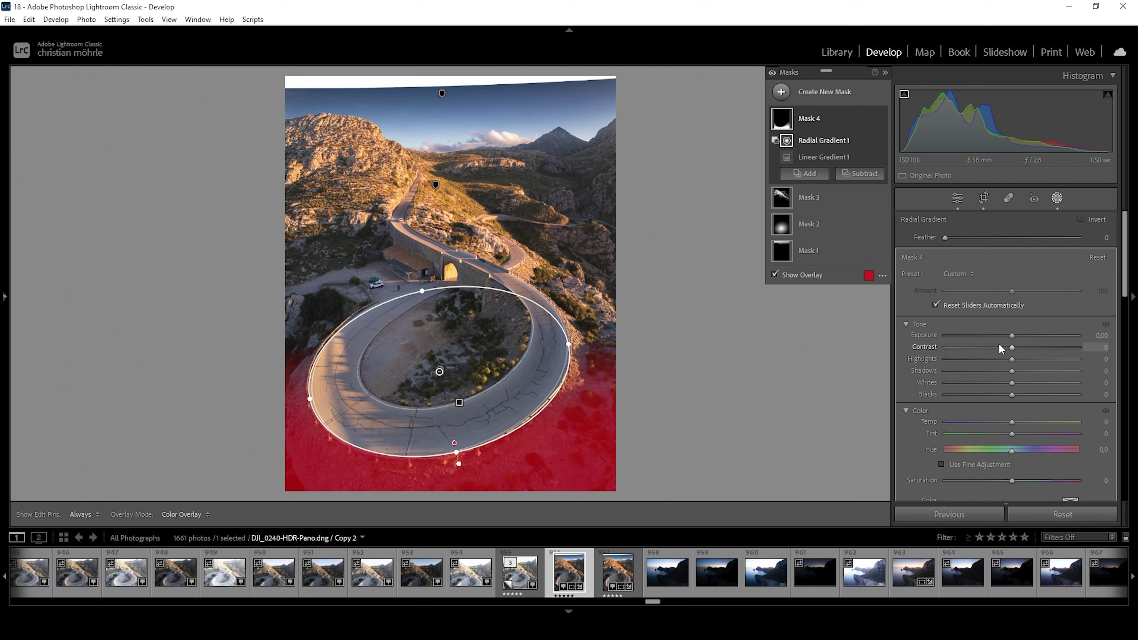
# Darken the masked foreground to Exposure -0.39.
pyautogui.click(1011, 336)
pyautogui.moveTo(1011, 337); pyautogui.dragTo(1007, 337)
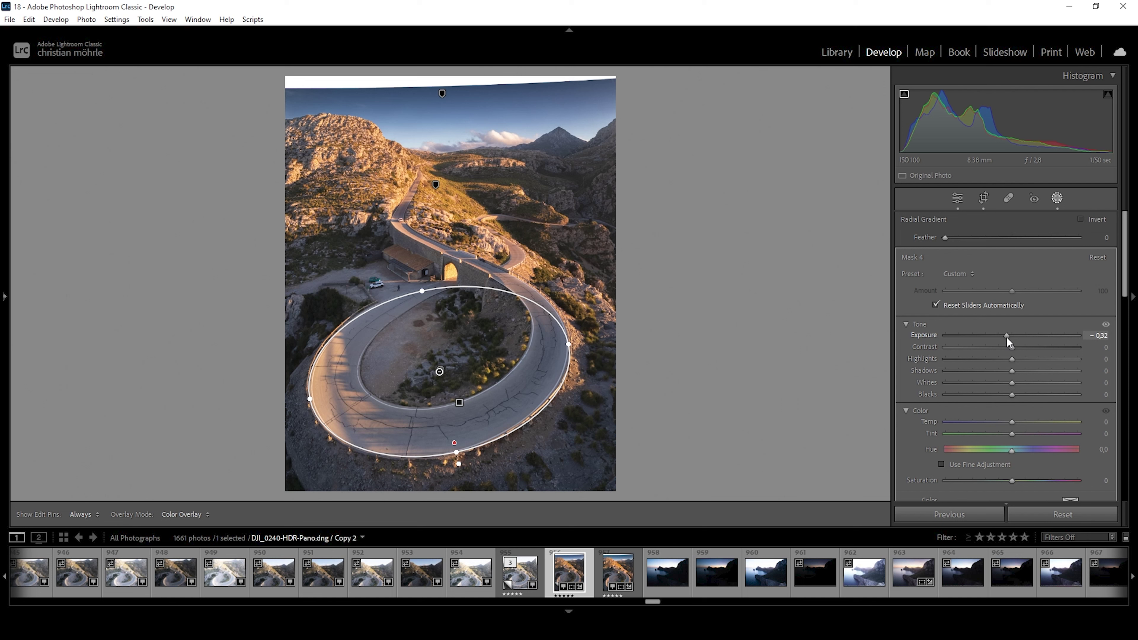
pyautogui.moveTo(1004, 336); pyautogui.dragTo(1005, 336)
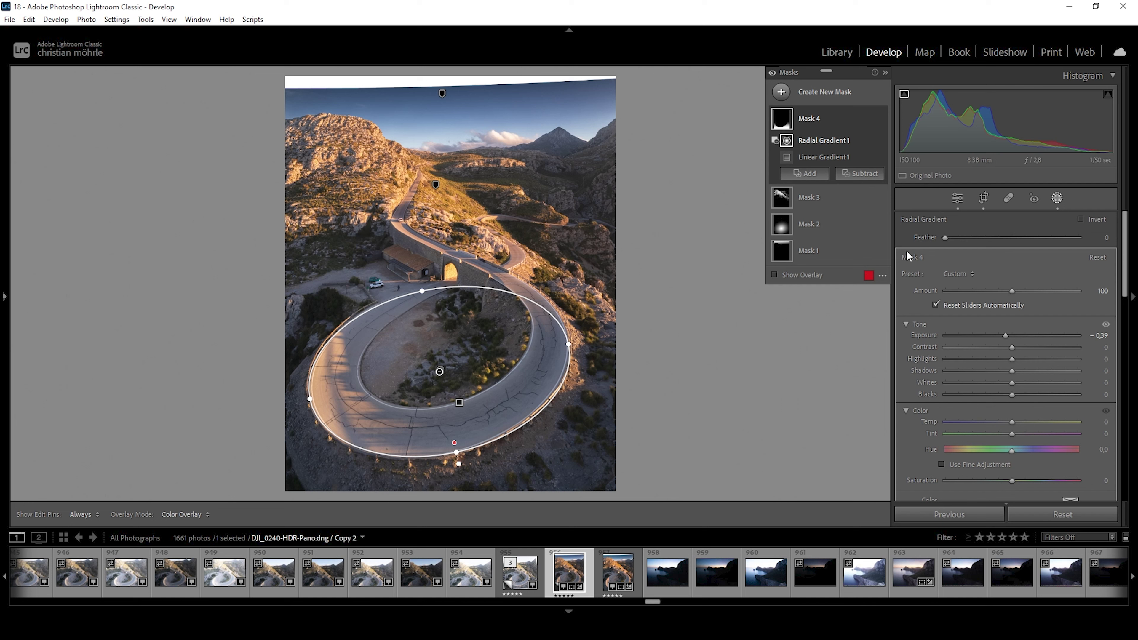
# In Color Mixer HSL Luminance, set Orange +14, Yellow +6 and Blue +10.
pyautogui.click(956, 198)
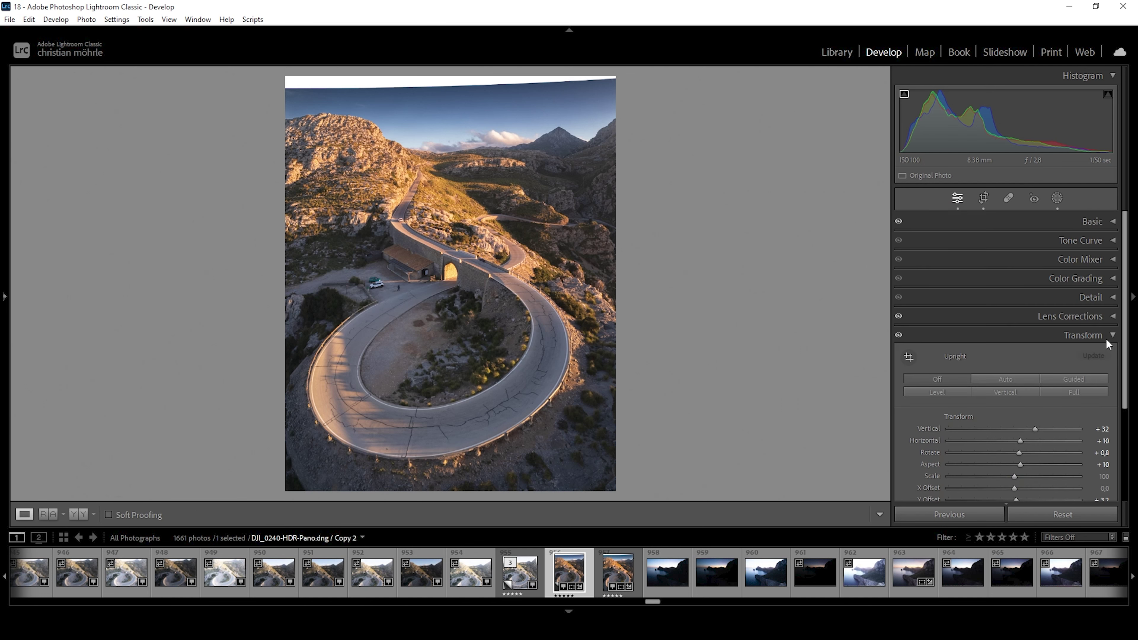
pyautogui.click(1107, 336)
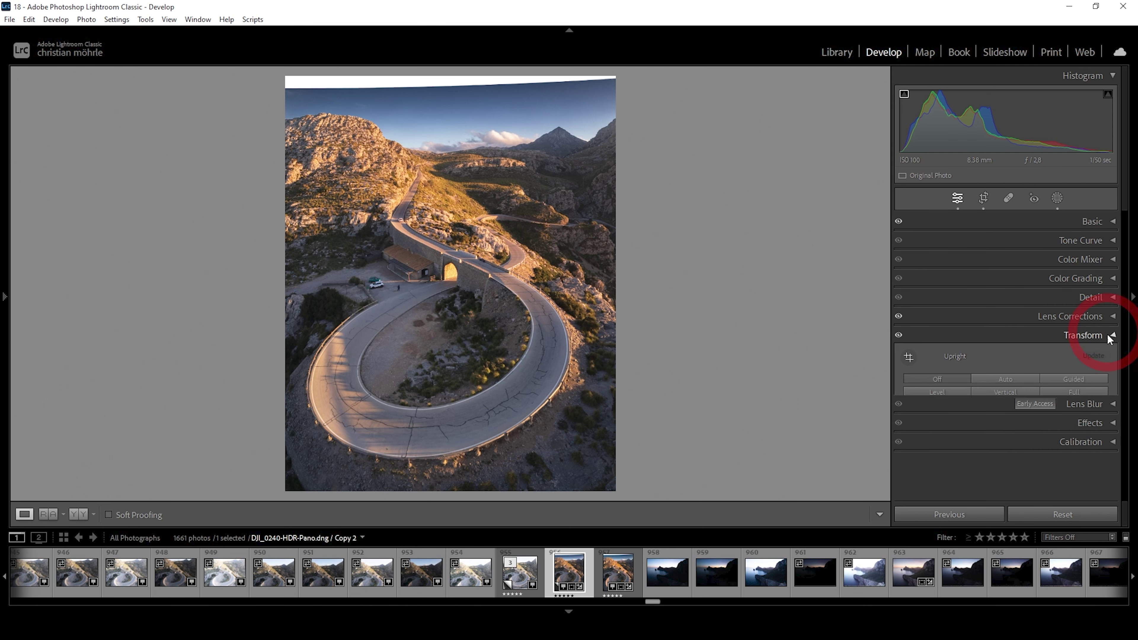
pyautogui.click(1112, 259)
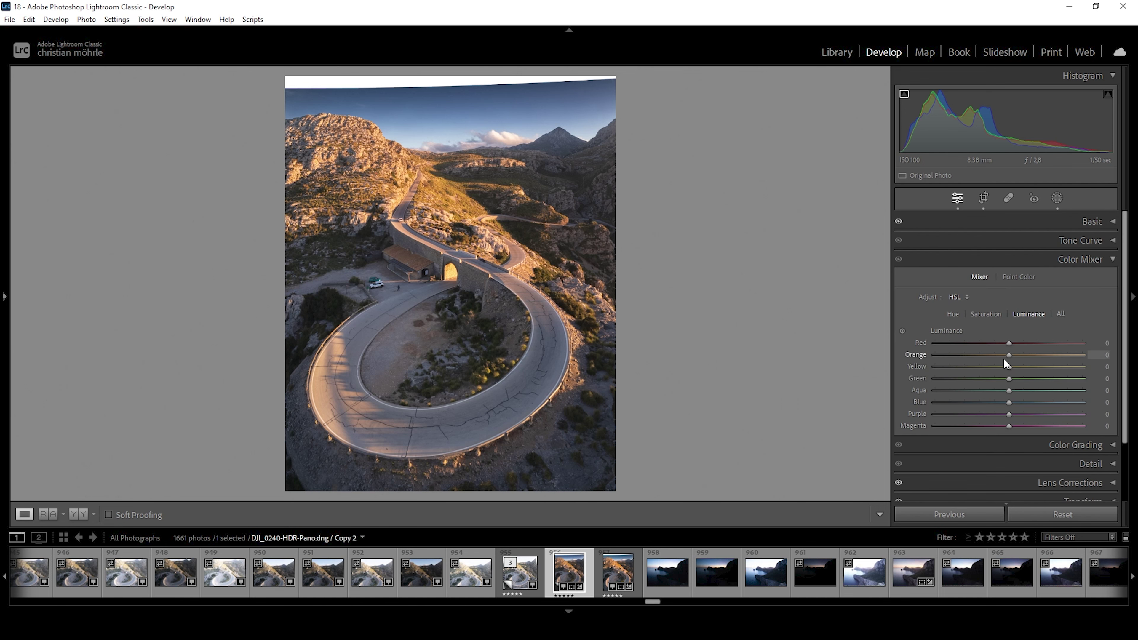
pyautogui.moveTo(1008, 355); pyautogui.dragTo(1013, 367)
pyautogui.moveTo(1013, 355); pyautogui.dragTo(1018, 354)
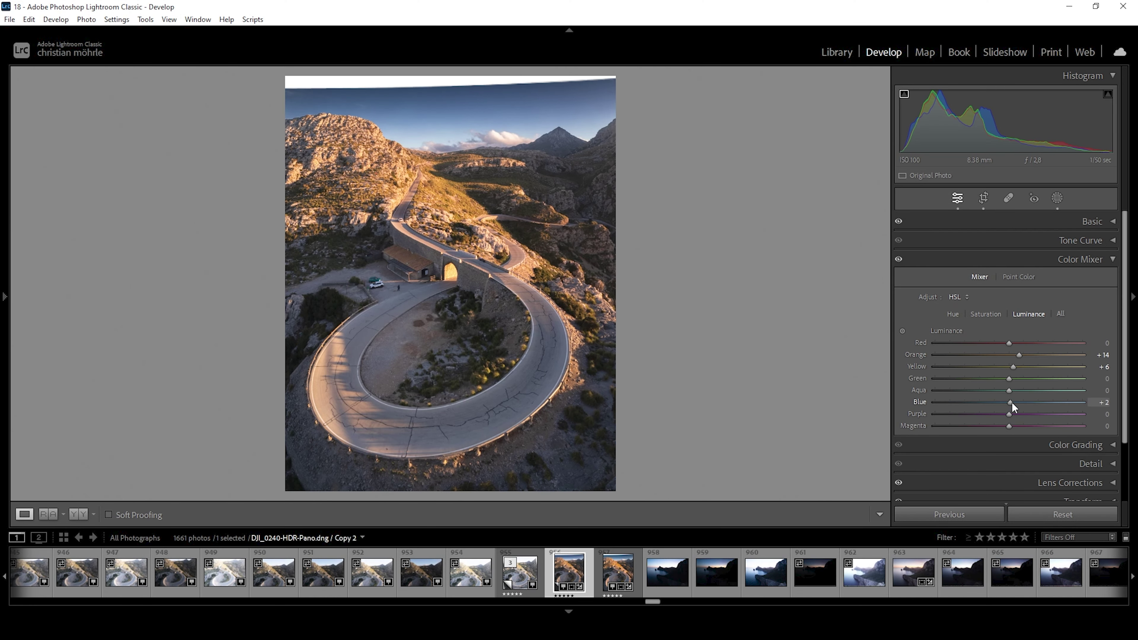
pyautogui.moveTo(1011, 402); pyautogui.dragTo(1019, 403)
pyautogui.click(936, 259)
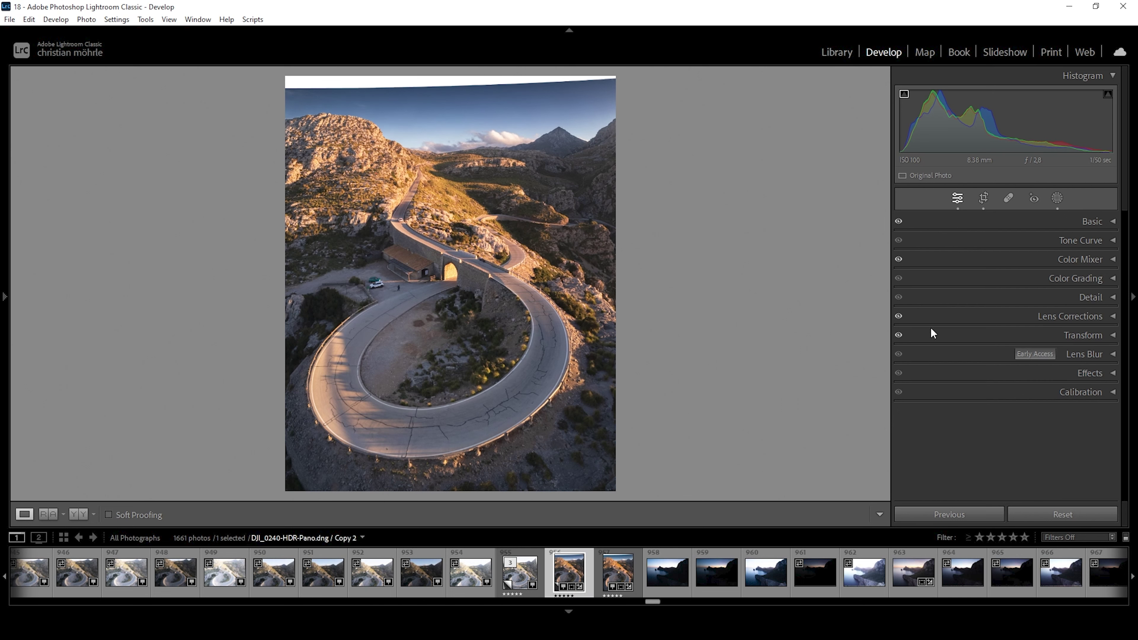
# Color-grade highlights Hue 33 Sat 18, midtones Hue 32 Sat 10, shadows Hue 230 Sat 5.
pyautogui.click(1109, 279)
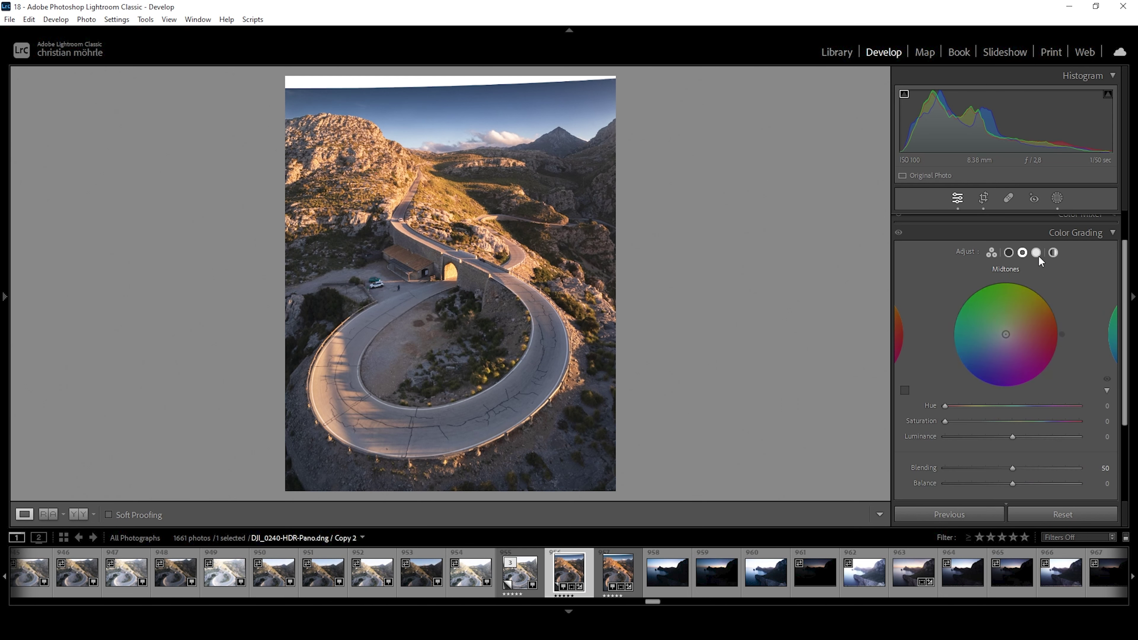
pyautogui.click(1035, 254)
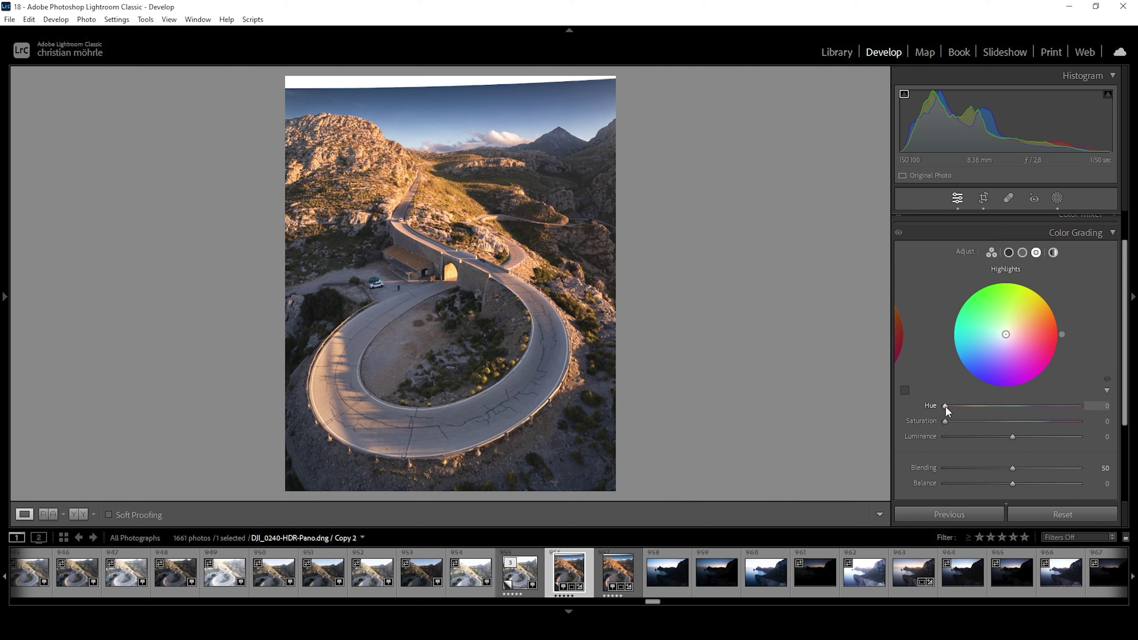
pyautogui.moveTo(945, 406)
pyautogui.mouseDown()
pyautogui.moveTo(955, 407)
pyautogui.moveTo(946, 421)
pyautogui.moveTo(966, 421)
pyautogui.moveTo(957, 409)
pyautogui.mouseUp()
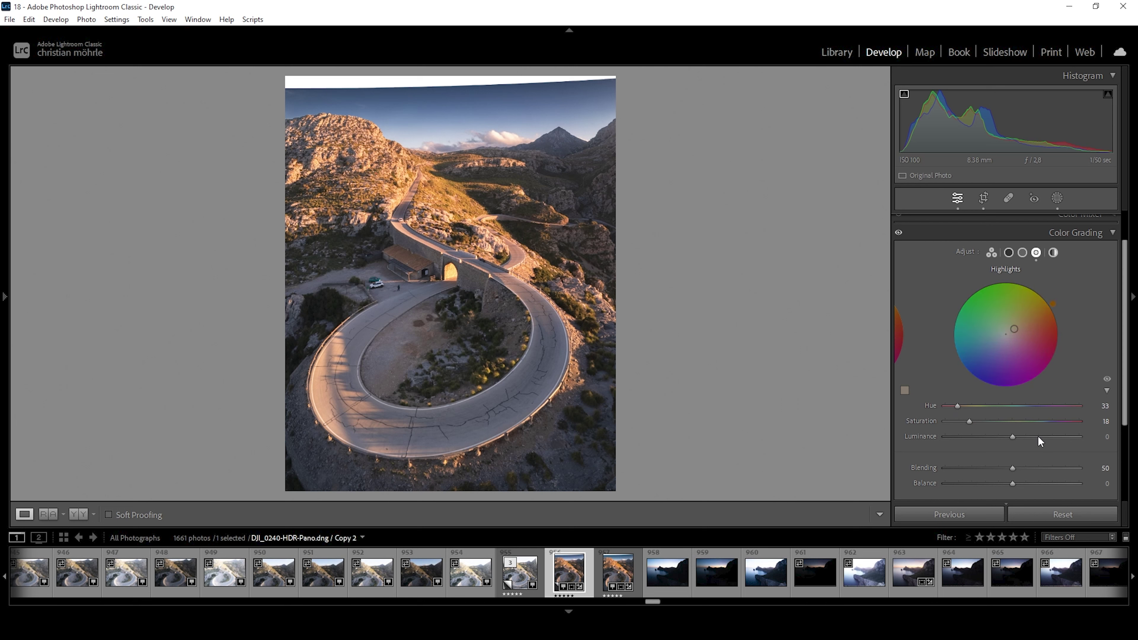
pyautogui.click(1022, 252)
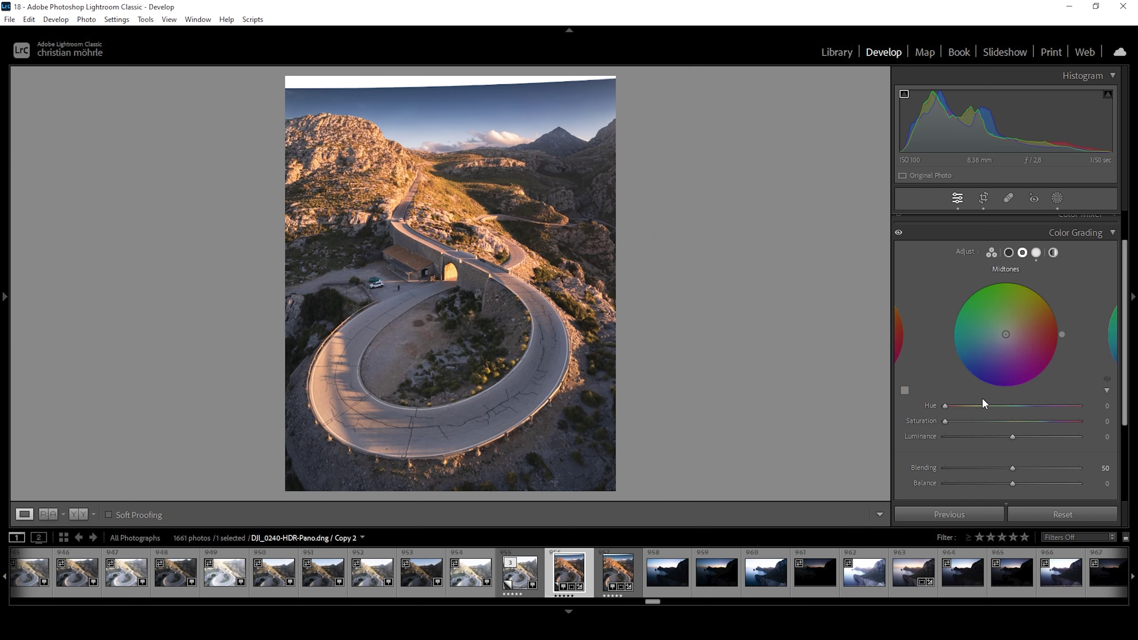
pyautogui.moveTo(945, 405)
pyautogui.mouseDown()
pyautogui.moveTo(954, 406)
pyautogui.moveTo(944, 422)
pyautogui.moveTo(954, 406)
pyautogui.moveTo(959, 421)
pyautogui.mouseUp()
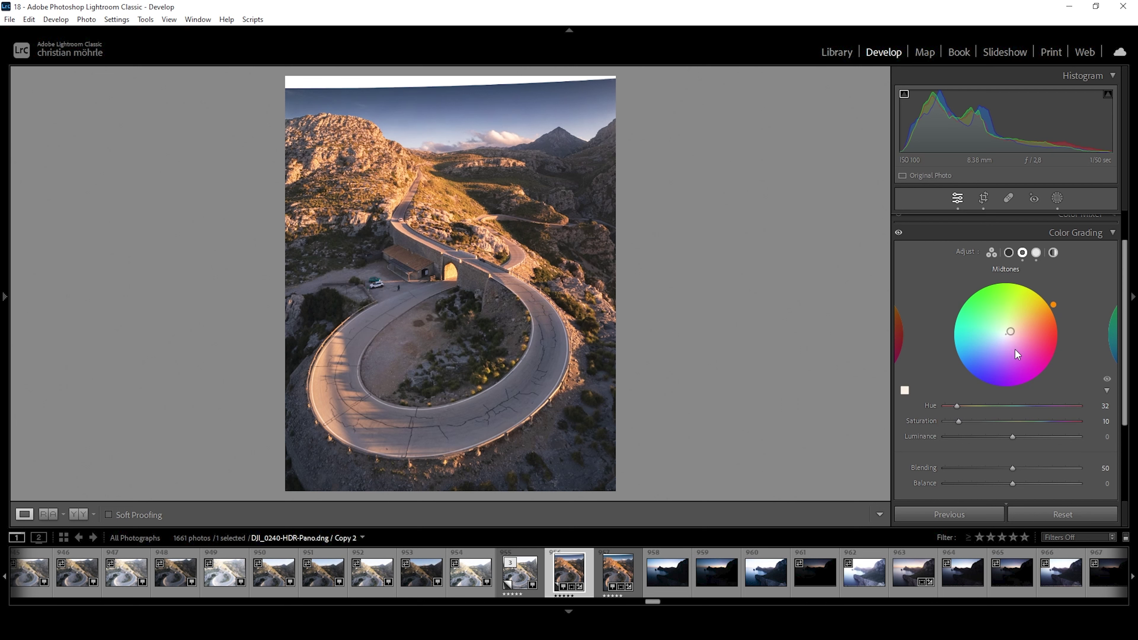
pyautogui.click(1008, 252)
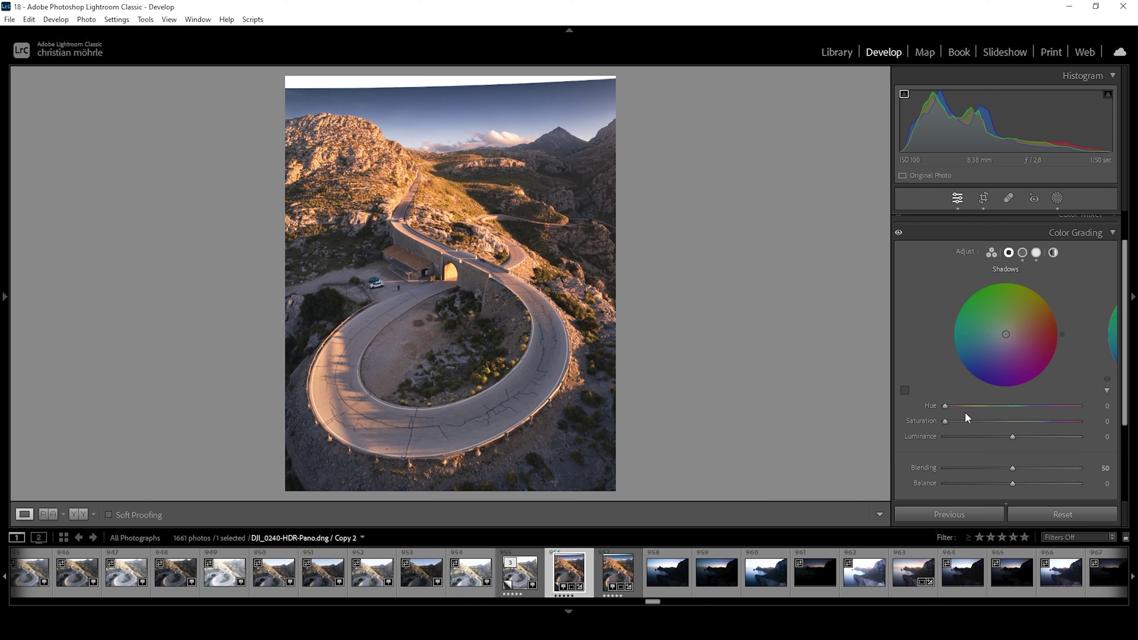
pyautogui.moveTo(945, 405); pyautogui.dragTo(1033, 404)
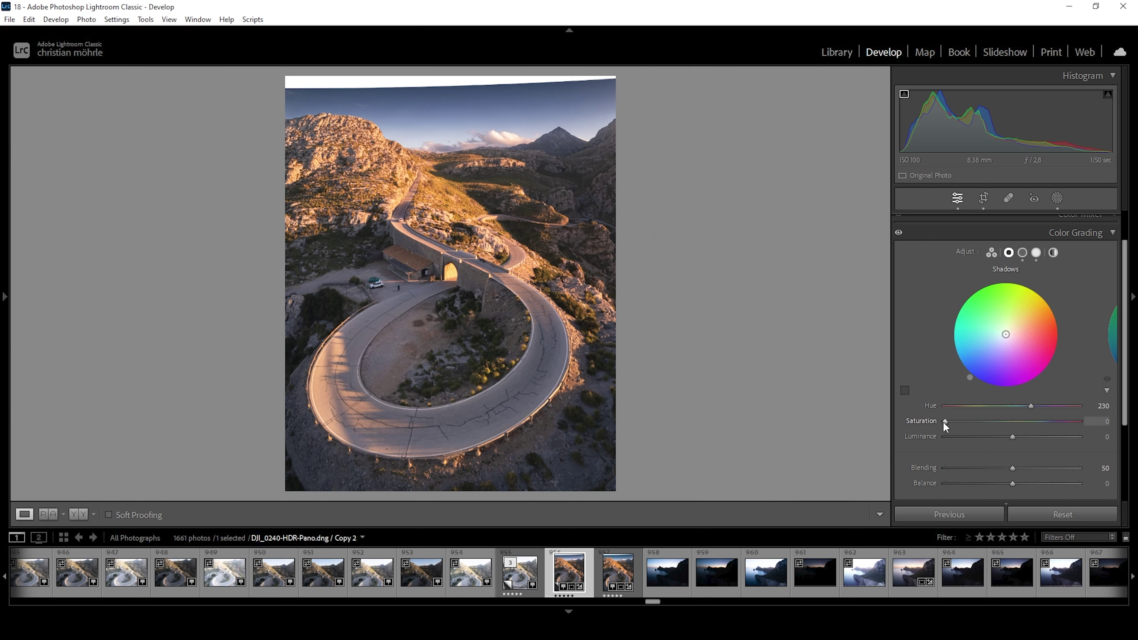
pyautogui.moveTo(946, 423); pyautogui.dragTo(951, 423)
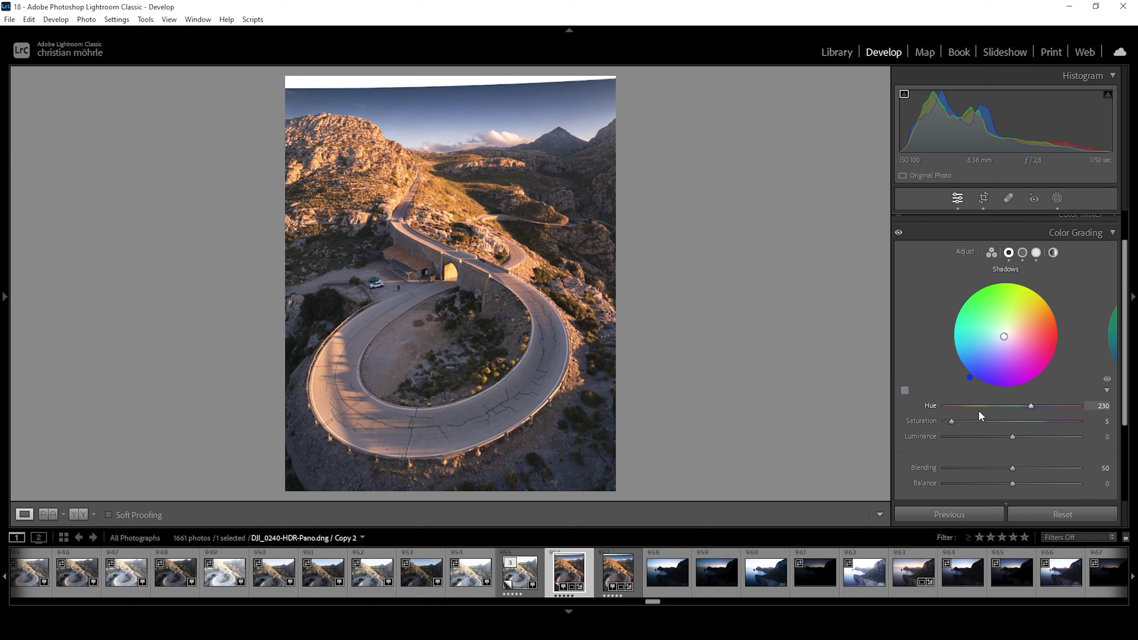
pyautogui.click(1105, 237)
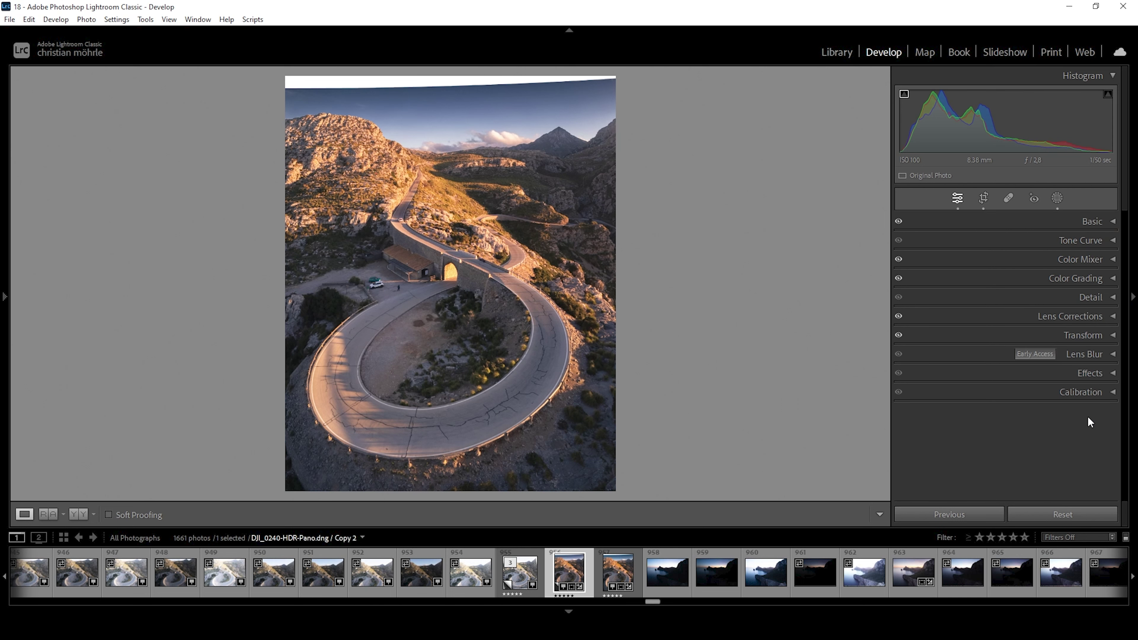
# In Calibration set Red and Green Primary Saturation +8, Blue Primary Hue -10, Saturation +11.
pyautogui.click(1098, 392)
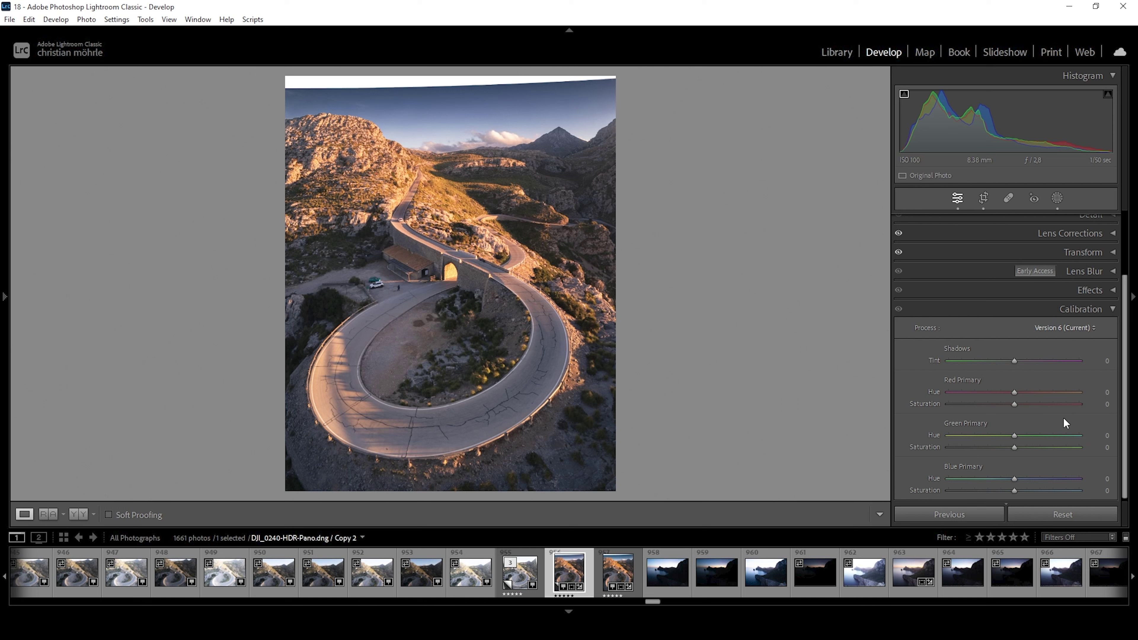
pyautogui.moveTo(1014, 405); pyautogui.dragTo(1020, 408)
pyautogui.moveTo(1014, 478); pyautogui.dragTo(1007, 481)
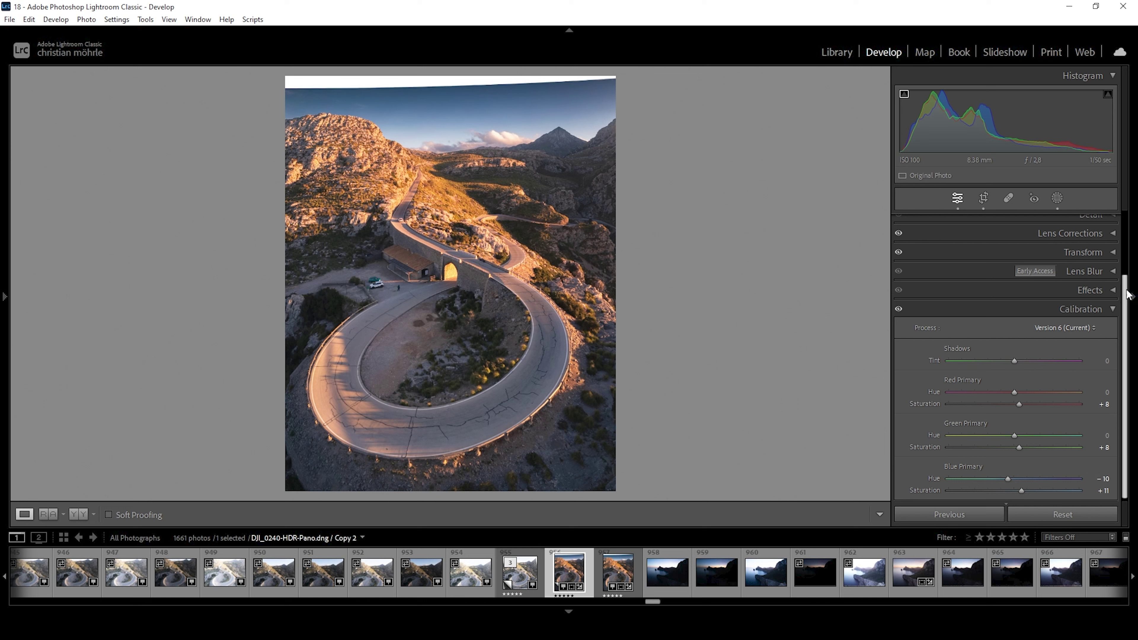
pyautogui.moveTo(1126, 295); pyautogui.dragTo(1129, 233)
# Sharpen the panorama with Amount 72, Radius 0.5 and Masking 82.
pyautogui.click(1105, 297)
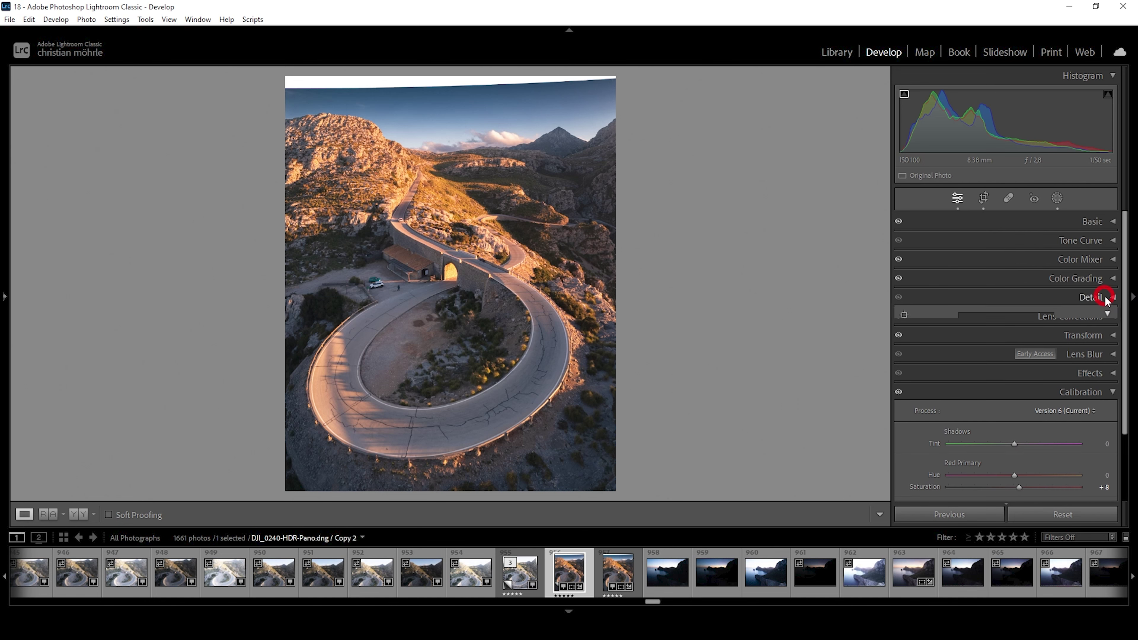
pyautogui.moveTo(972, 374); pyautogui.dragTo(904, 373)
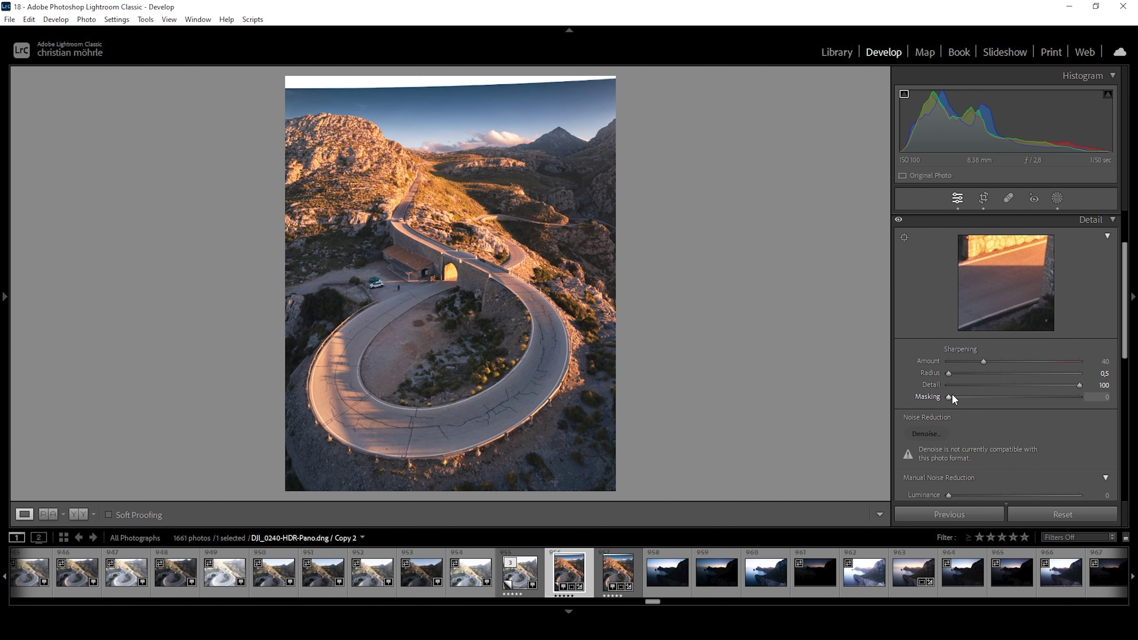
pyautogui.moveTo(949, 396); pyautogui.dragTo(1057, 404)
pyautogui.moveTo(982, 360); pyautogui.dragTo(987, 360)
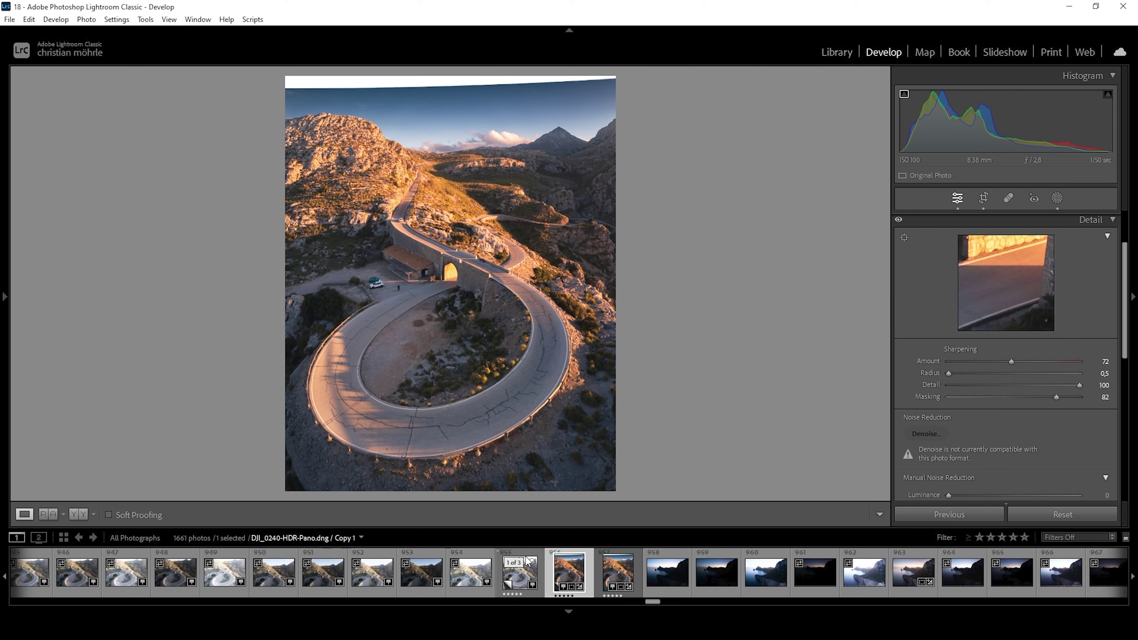
# Send the panorama to Adobe Photoshop 2024 for editing.
pyautogui.rightClick(568, 575)
pyautogui.moveTo(662, 298)
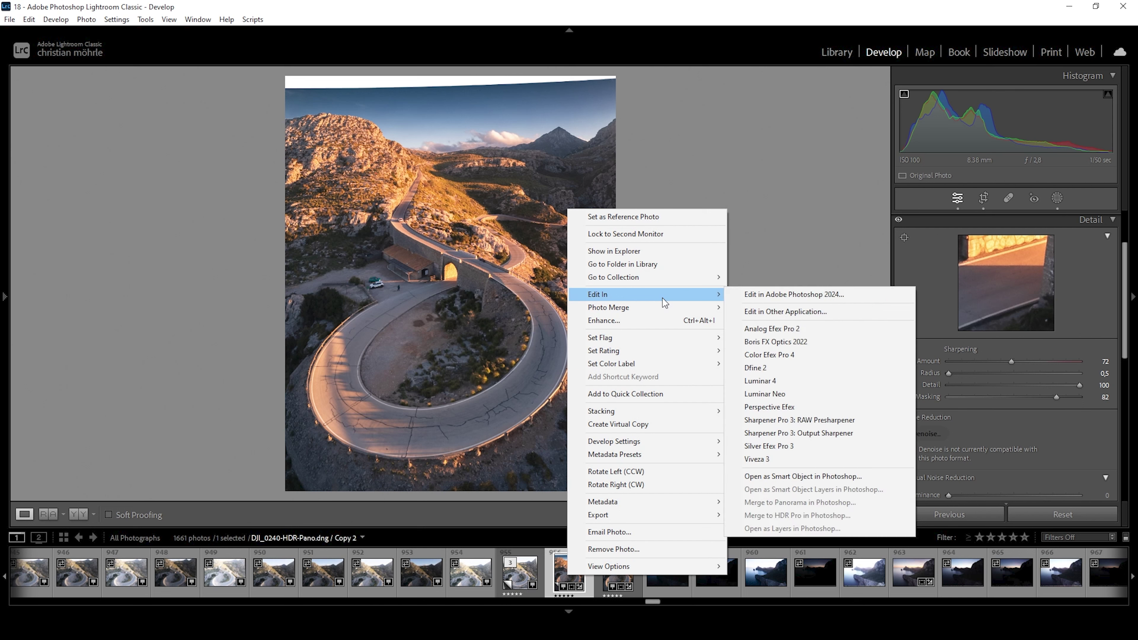
pyautogui.click(772, 295)
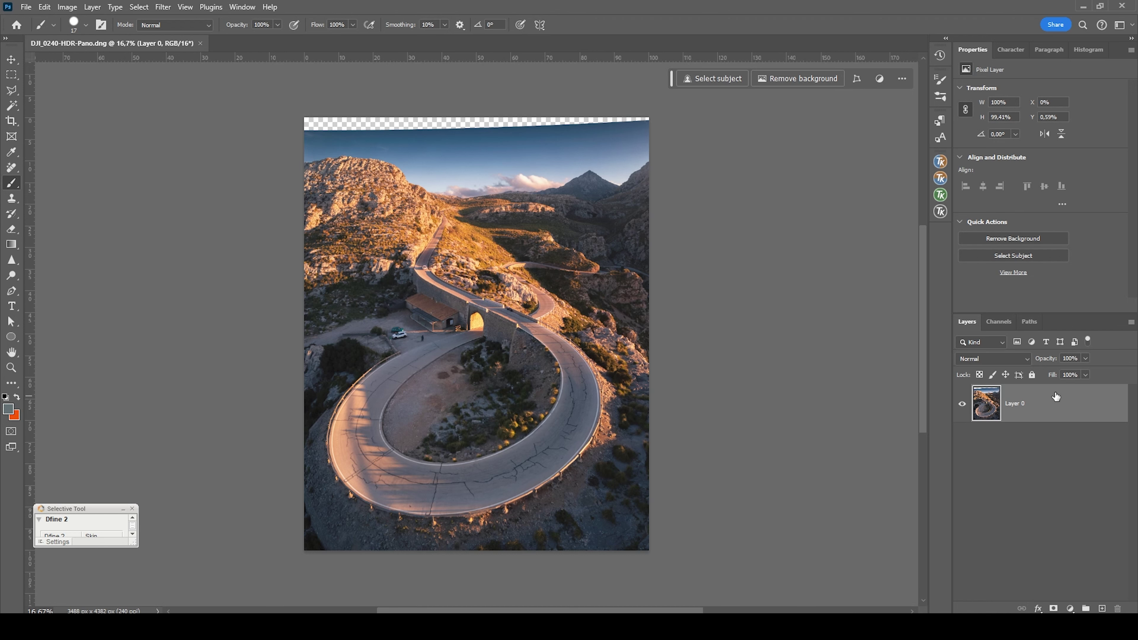
# Duplicate the image layer and lasso-select the empty transparent strip along the top.
pyautogui.hotkey('ctrl', 'j')
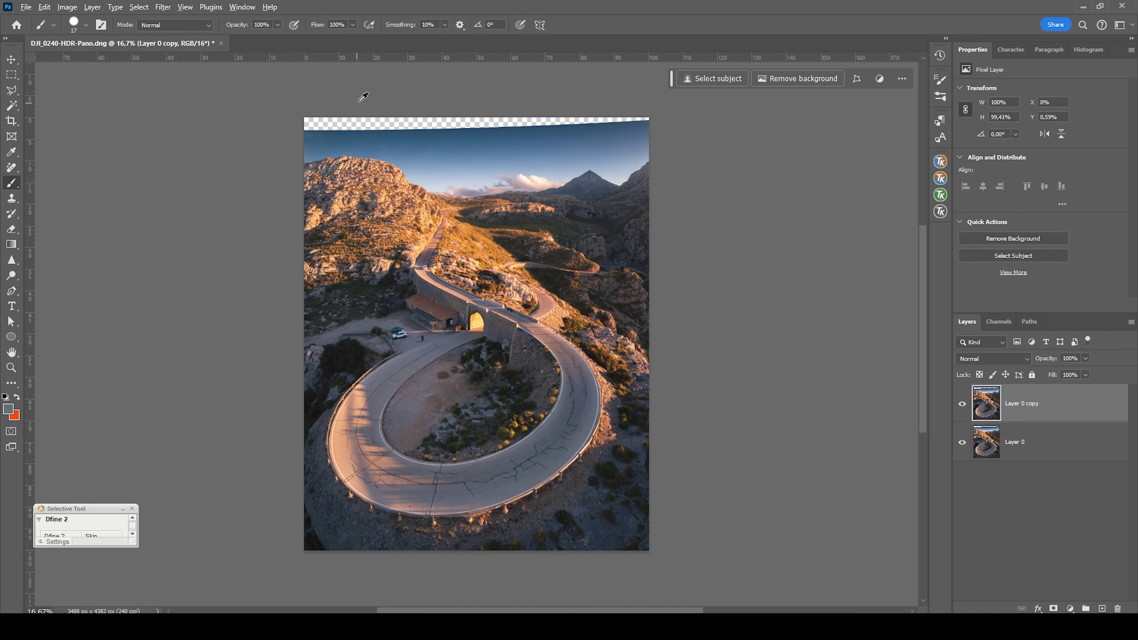
pyautogui.scroll(3, 459, 108)
pyautogui.click(21, 93)
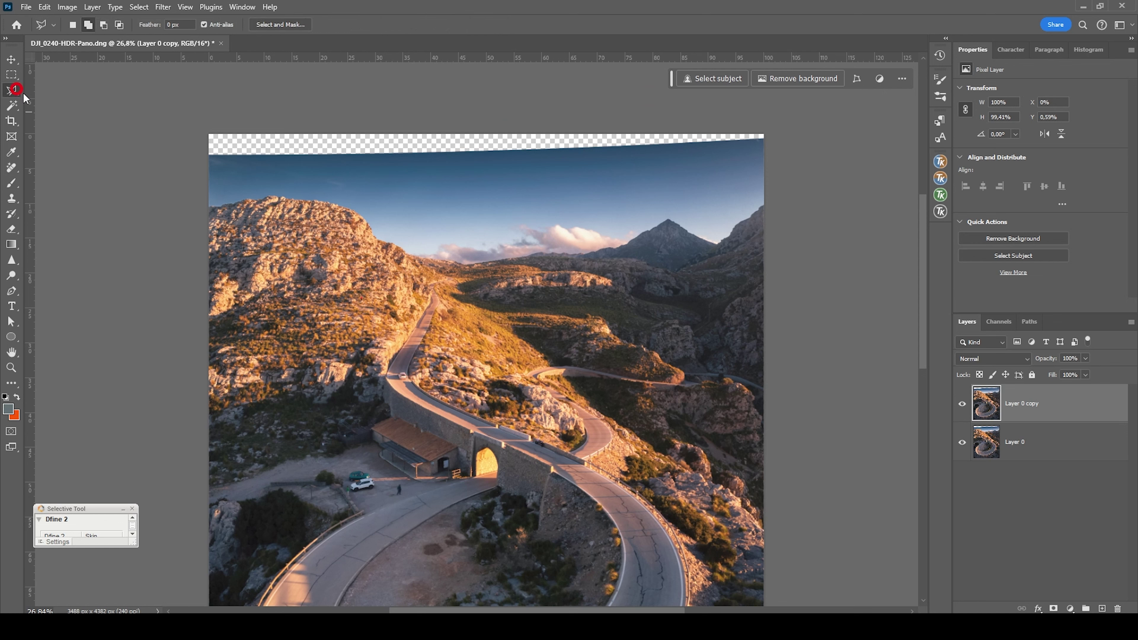
pyautogui.moveTo(205, 129)
pyautogui.mouseDown()
pyautogui.moveTo(210, 162)
pyautogui.moveTo(538, 172)
pyautogui.moveTo(374, 171)
pyautogui.mouseUp()
pyautogui.click(338, 153)
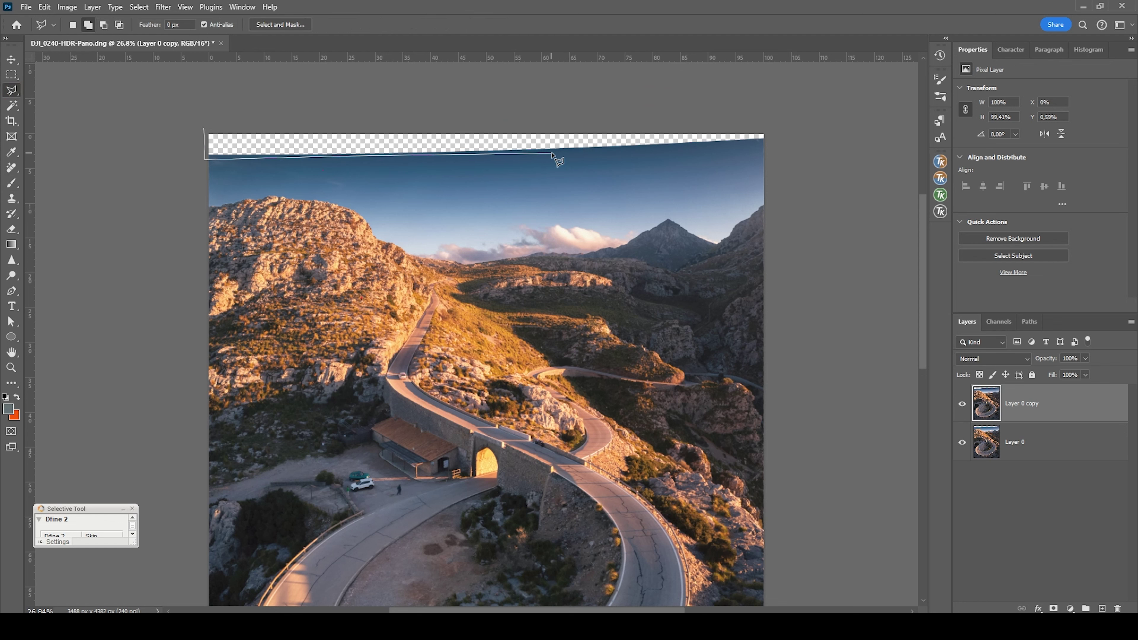
pyautogui.click(697, 144)
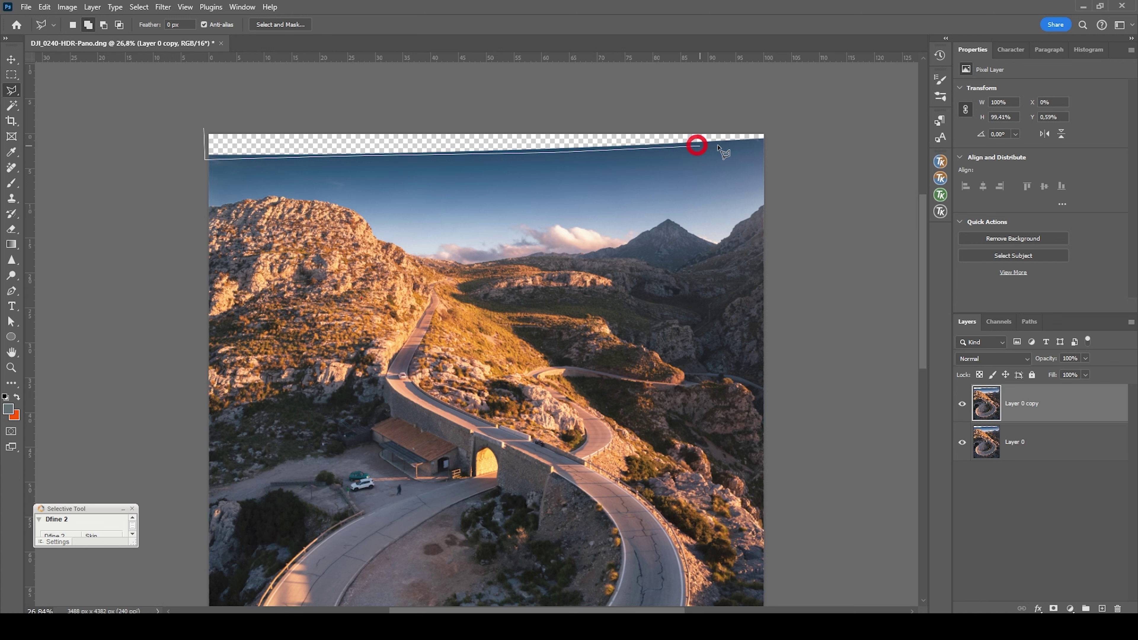
pyautogui.click(765, 134)
pyautogui.click(205, 129)
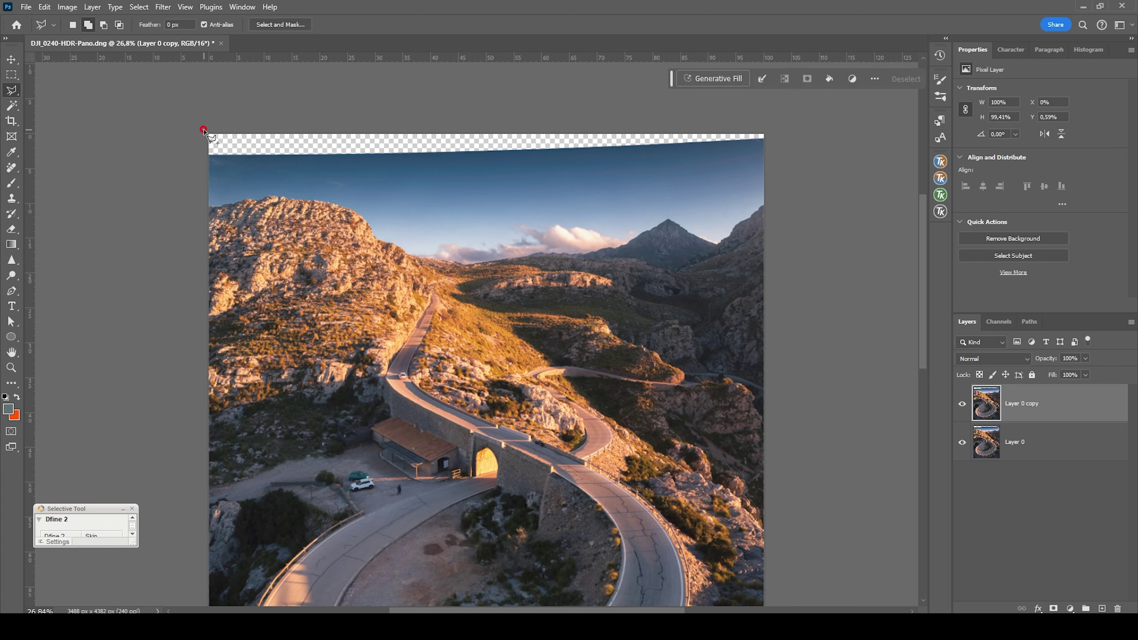
# Fill the selected top strip with Content-Aware Fill and deselect.
pyautogui.hotkey('shift', 'F5')
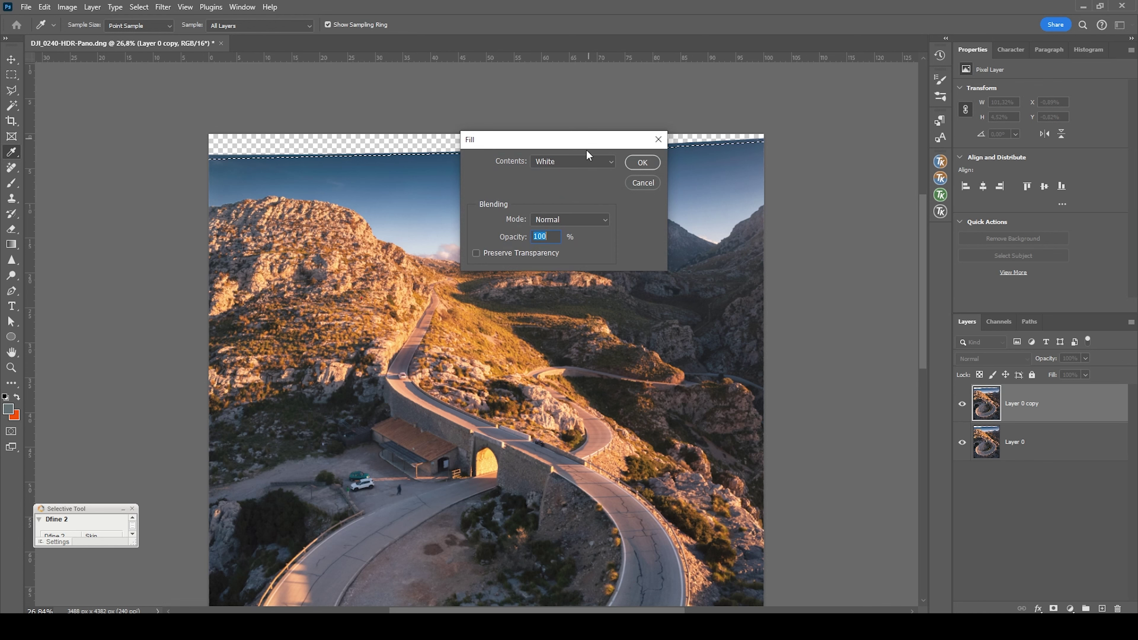
pyautogui.click(584, 160)
pyautogui.click(575, 213)
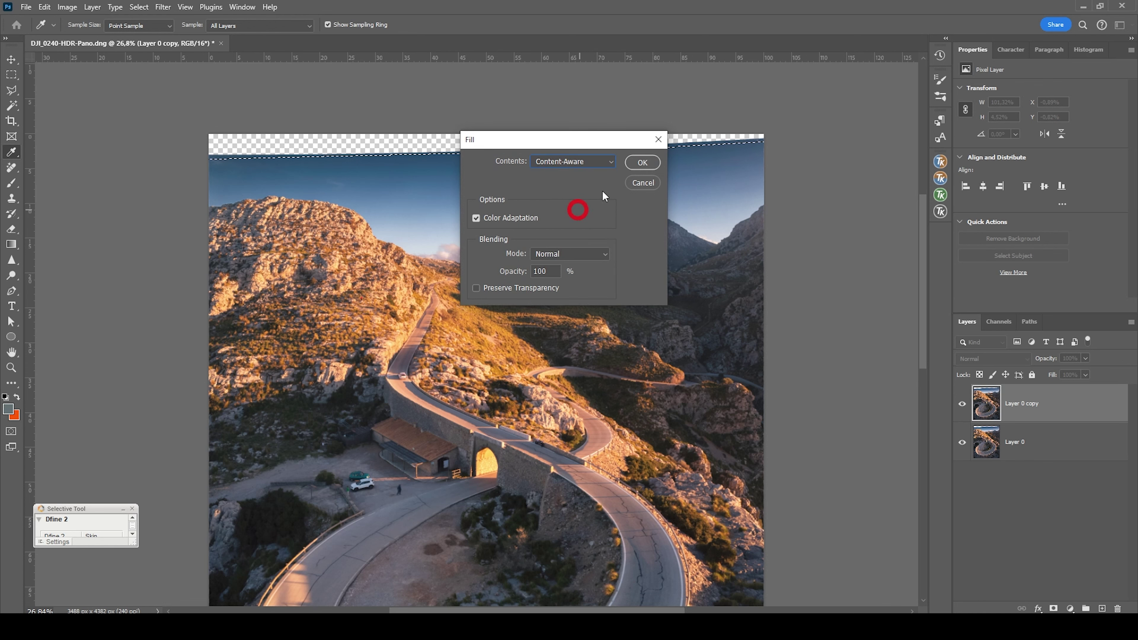
pyautogui.click(642, 162)
pyautogui.hotkey('ctrl', 'd')
pyautogui.scroll(-3, 575, 253)
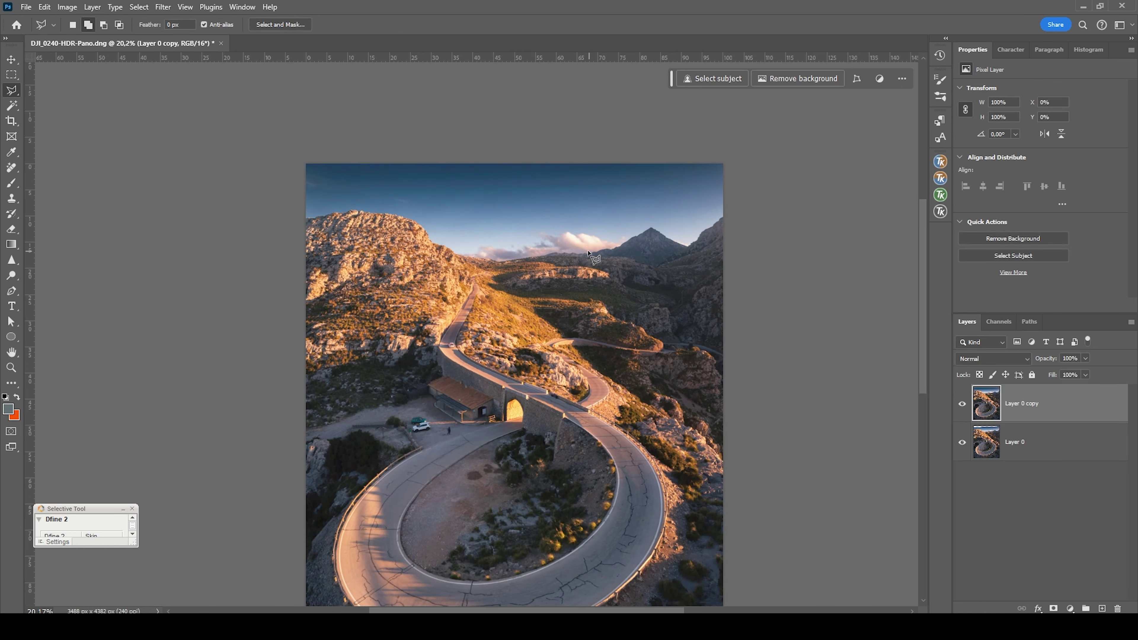
# Outline the small empty gap at the lower-left edge with the Polygonal Lasso.
pyautogui.scroll(-3, 564, 247)
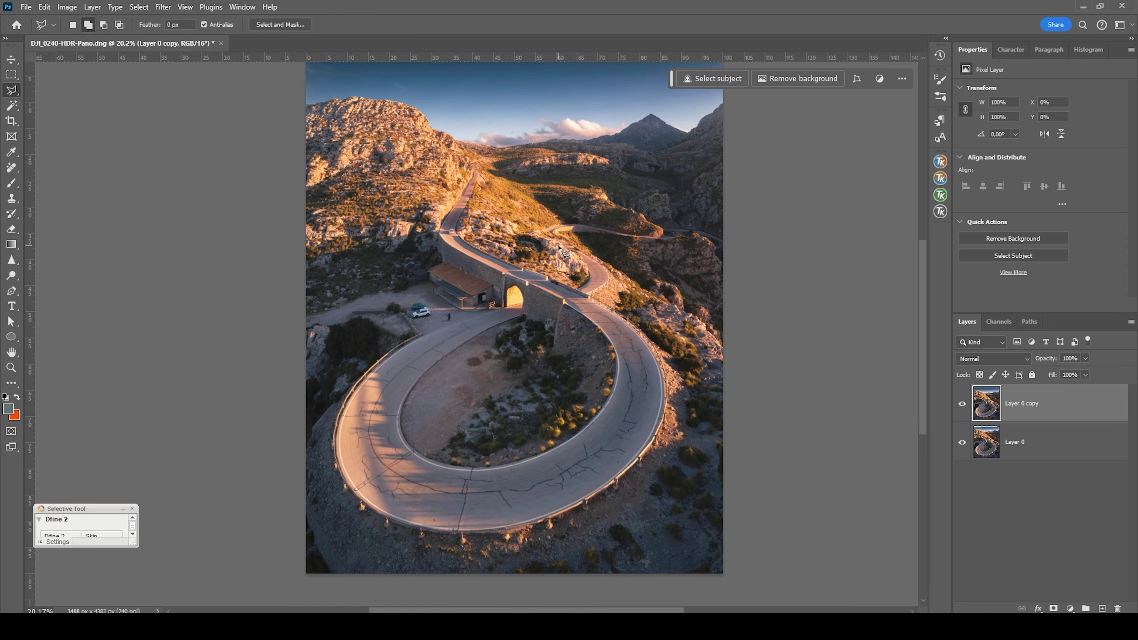
pyautogui.scroll(2, 358, 516)
pyautogui.scroll(3, 358, 515)
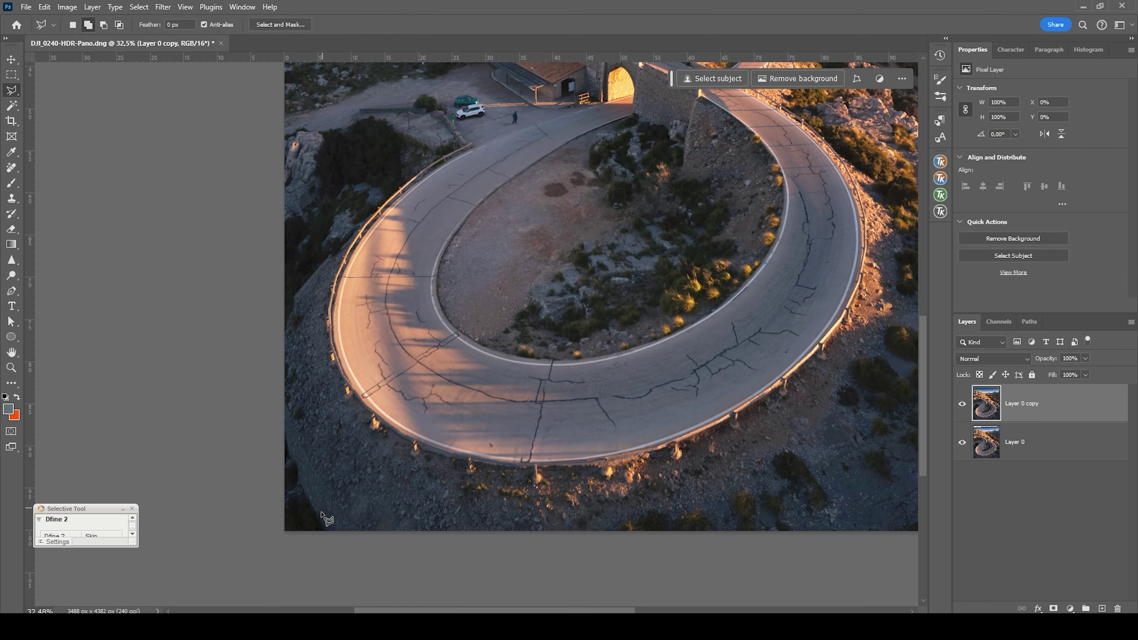
pyautogui.click(275, 416)
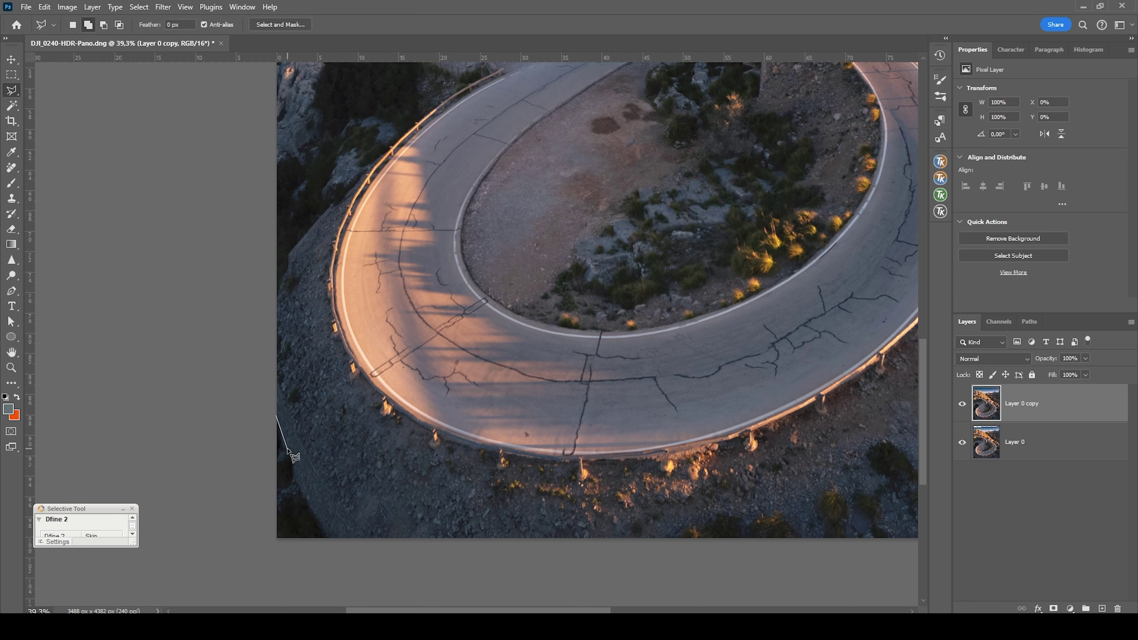
pyautogui.click(304, 493)
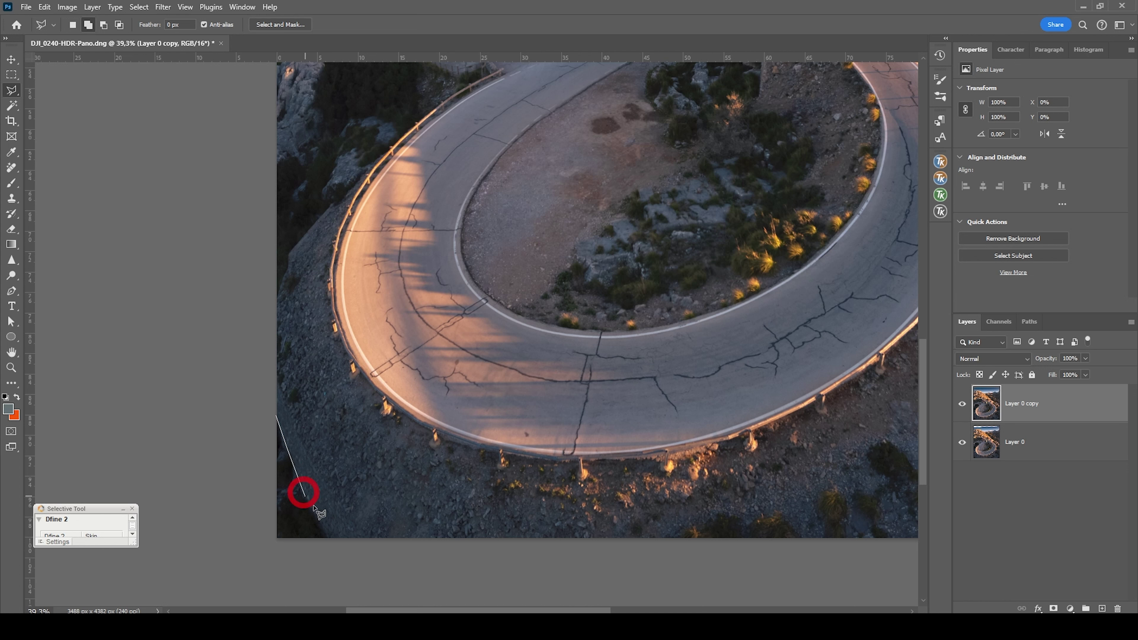
pyautogui.click(337, 542)
pyautogui.click(309, 547)
pyautogui.click(266, 542)
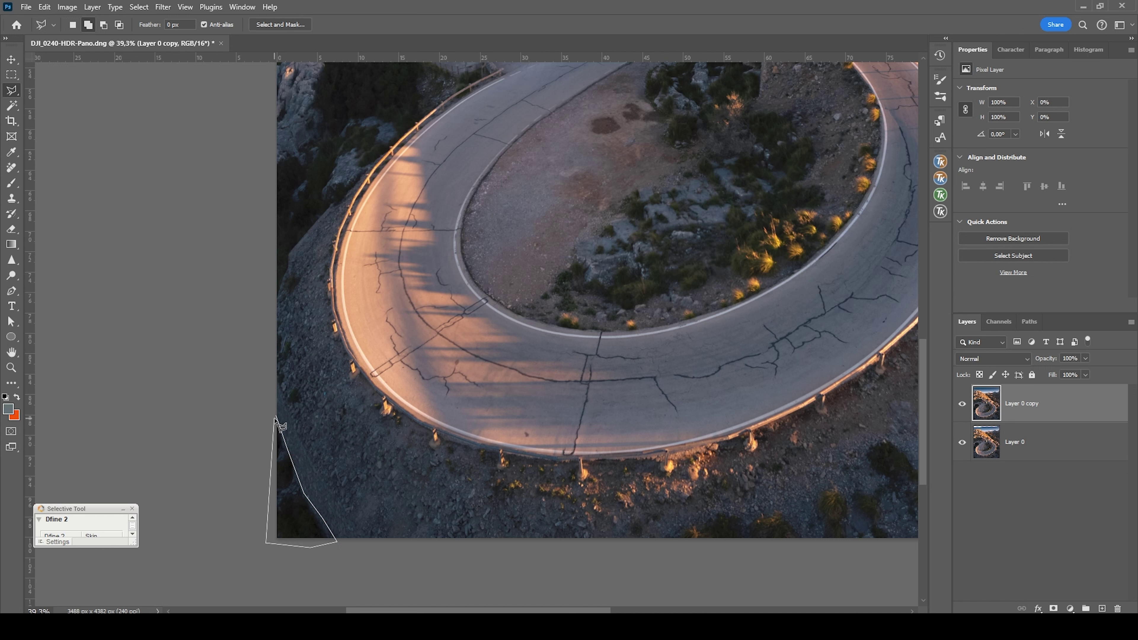
pyautogui.click(276, 416)
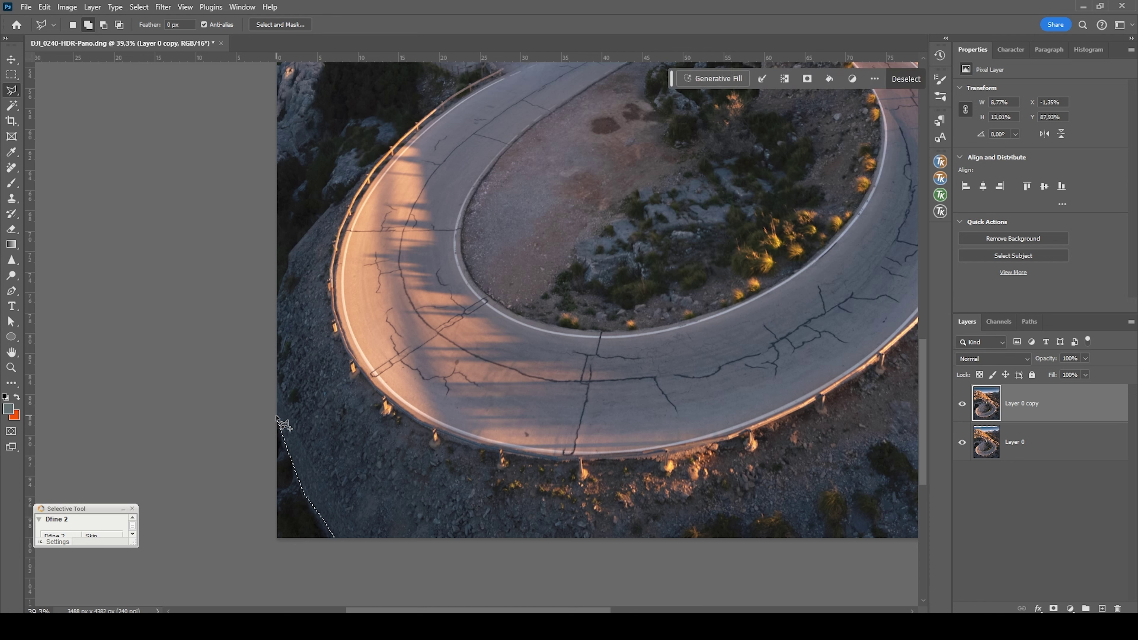
# Content-Aware Fill the lower-left gap and deselect.
pyautogui.hotkey('shift', 'BackSpace')
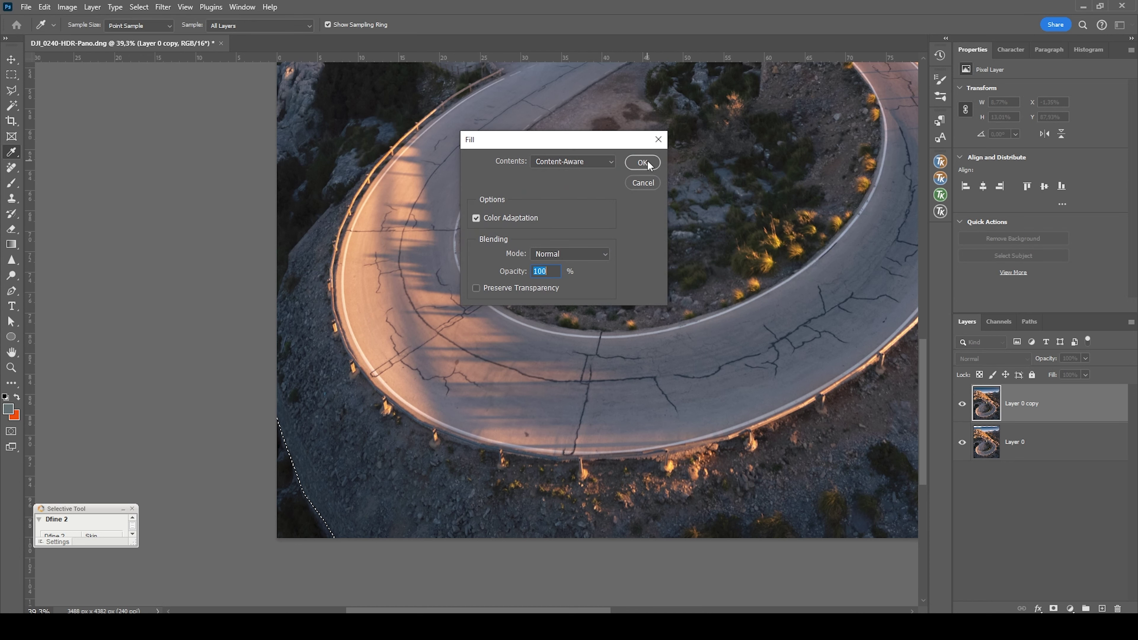
pyautogui.click(643, 162)
pyautogui.hotkey('ctrl', 'd')
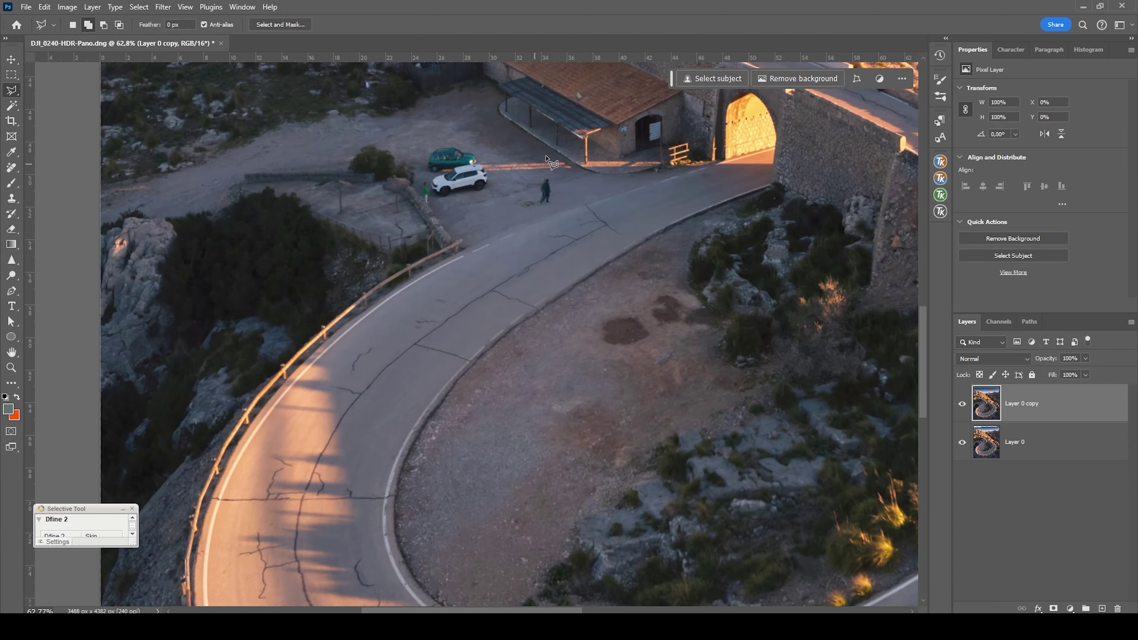
# Heal away the person walking near the manhole with the Spot Healing Brush.
pyautogui.scroll(4, 551, 163)
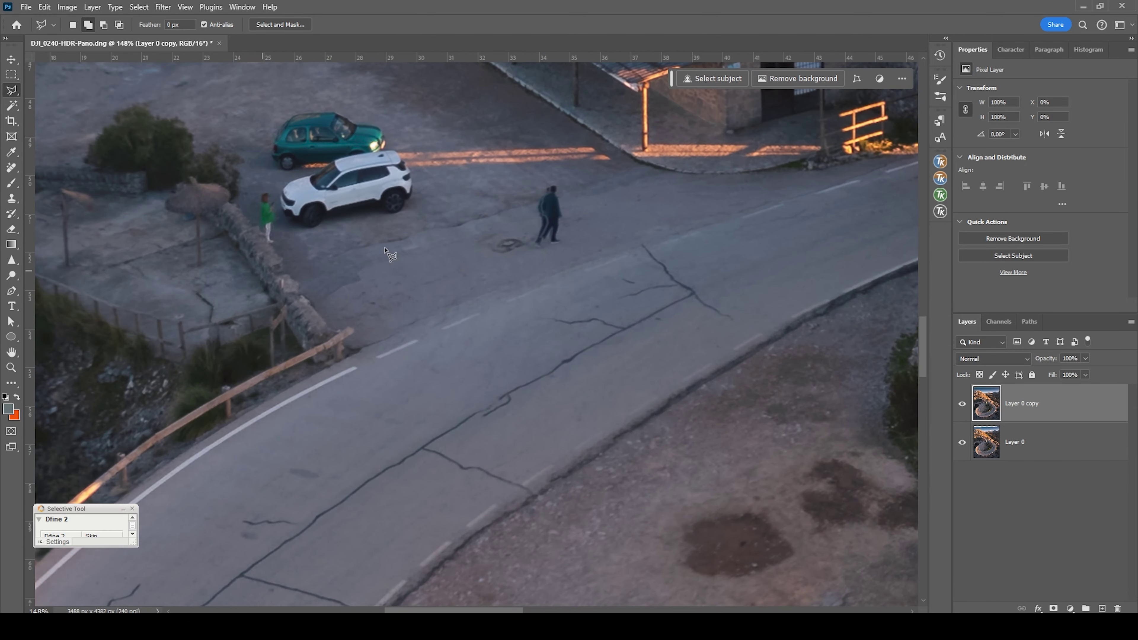
pyautogui.click(11, 167)
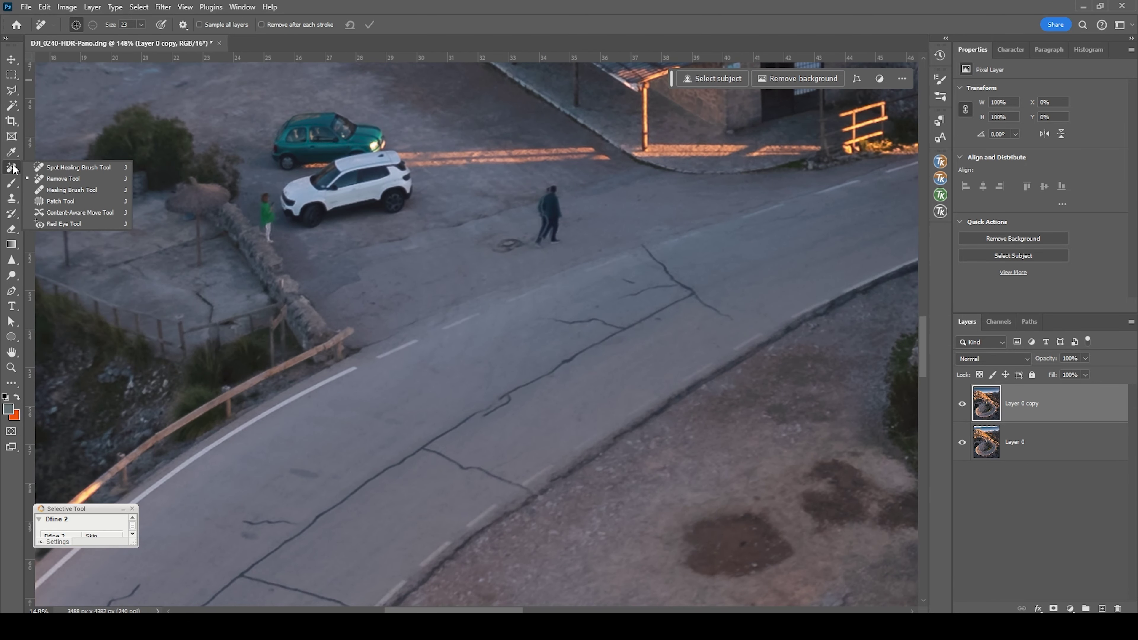
pyautogui.click(78, 168)
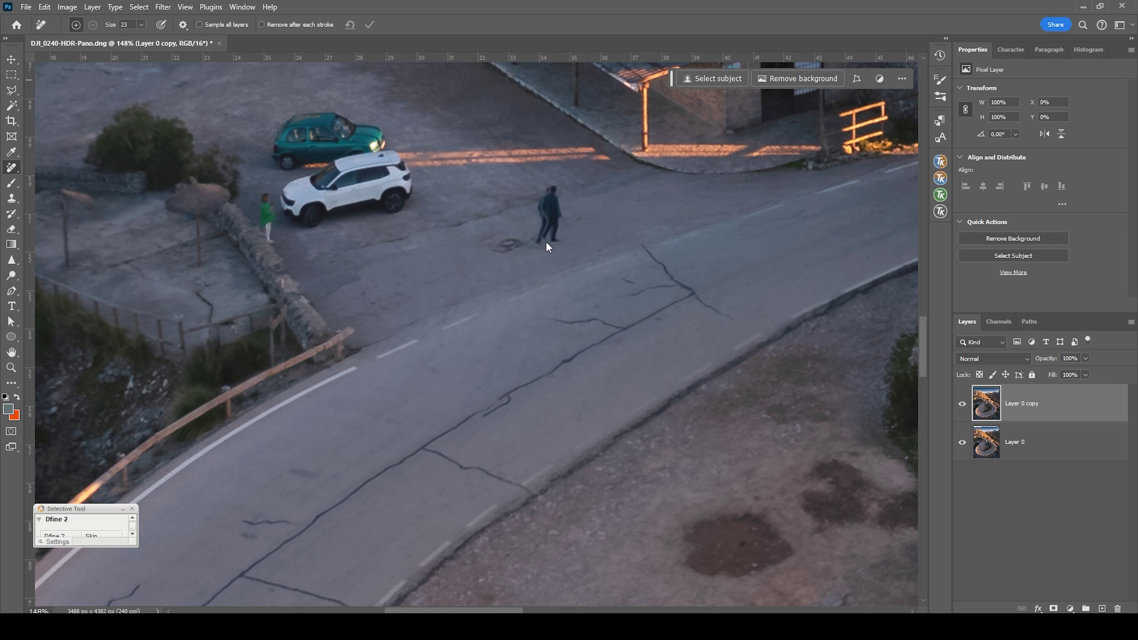
pyautogui.moveTo(560, 224)
pyautogui.mouseDown()
pyautogui.moveTo(533, 223)
pyautogui.moveTo(544, 228)
pyautogui.moveTo(548, 192)
pyautogui.moveTo(553, 232)
pyautogui.moveTo(560, 205)
pyautogui.mouseUp()
# With a smaller brush, heal away the person in green by the white car.
pyautogui.scroll(3, 211, 206)
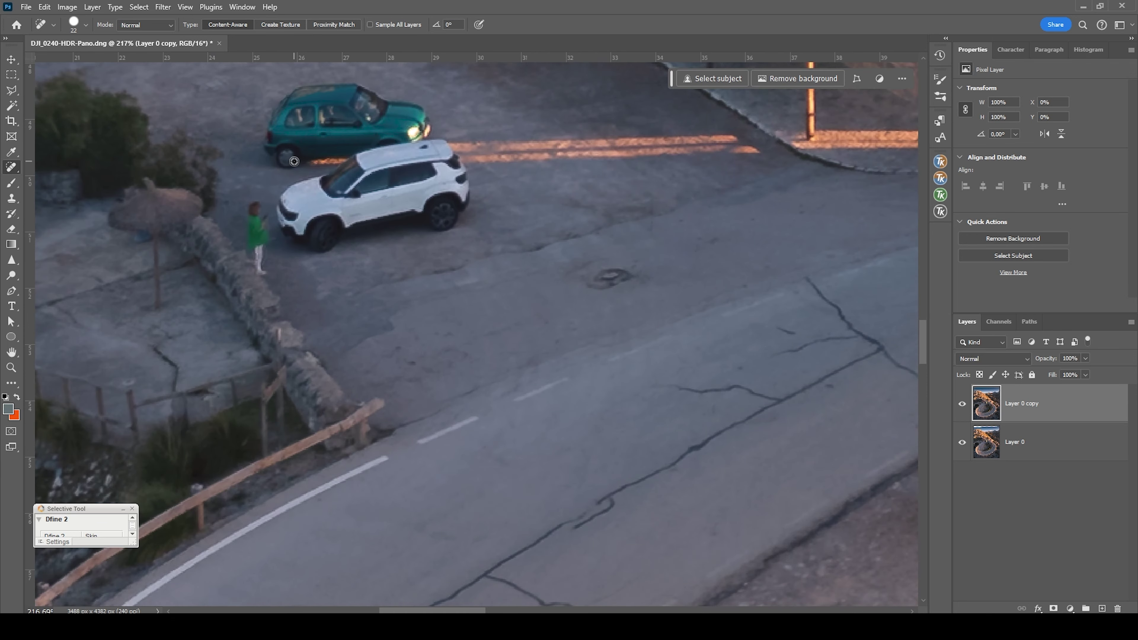
pyautogui.scroll(2, 264, 178)
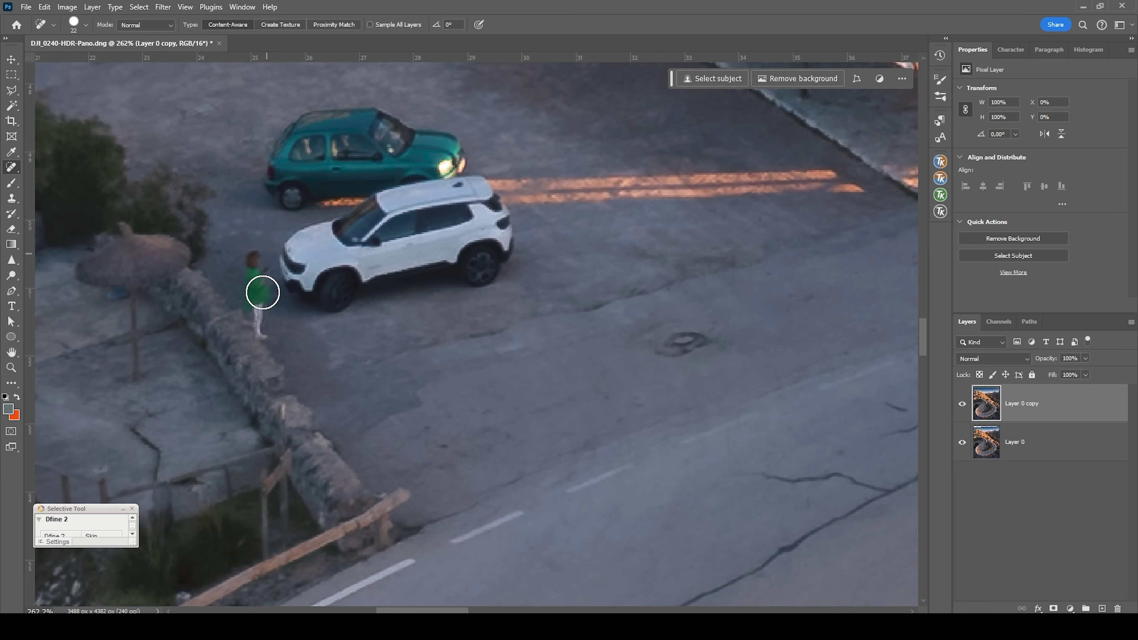
pyautogui.keyDown('alt'); pyautogui.rightClick(258, 287); pyautogui.keyUp('alt')
pyautogui.moveTo(251, 257)
pyautogui.mouseDown()
pyautogui.moveTo(259, 333)
pyautogui.moveTo(254, 275)
pyautogui.moveTo(260, 323)
pyautogui.mouseUp()
pyautogui.scroll(3, 404, 313)
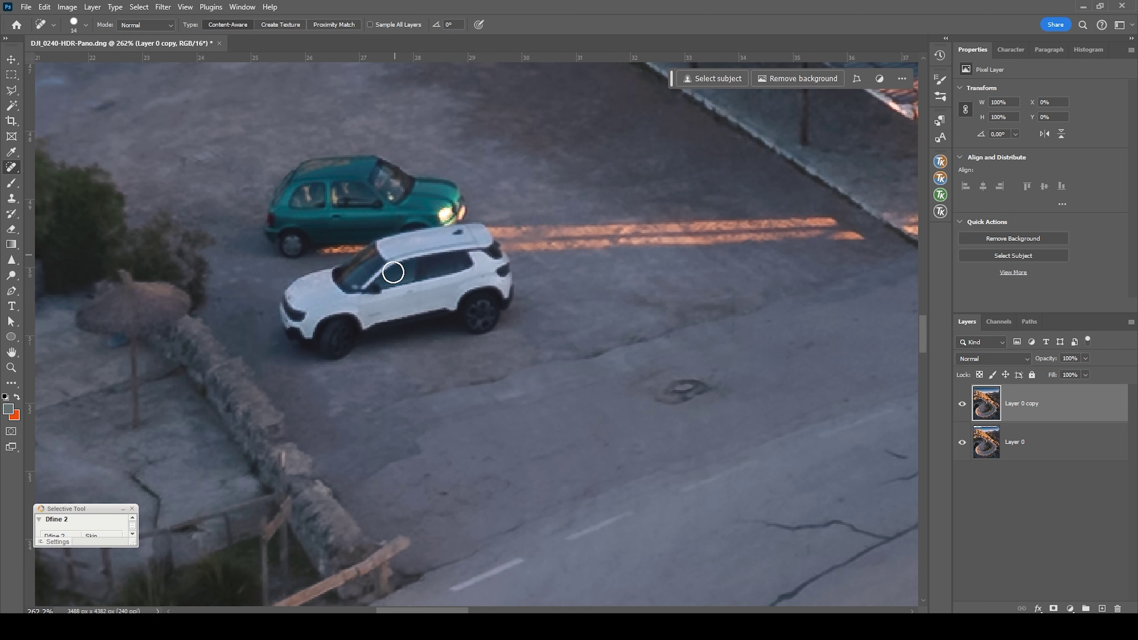
pyautogui.scroll(-1, 340, 251)
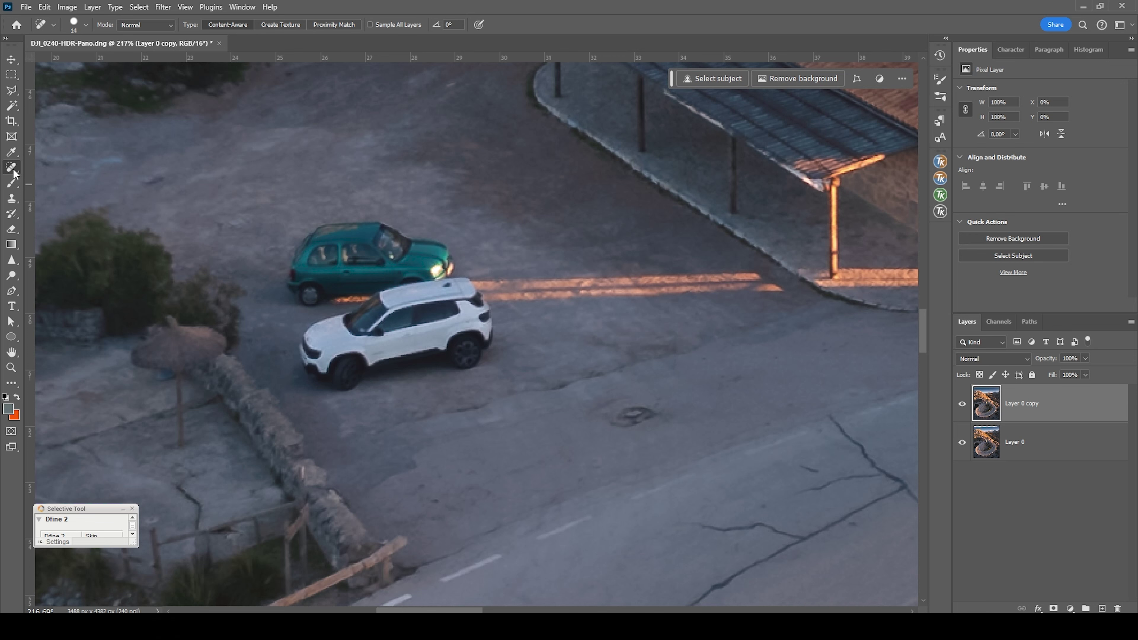
pyautogui.click(14, 173)
# Use the Remove Tool with a smaller brush to erase the two parked cars.
pyautogui.click(67, 178)
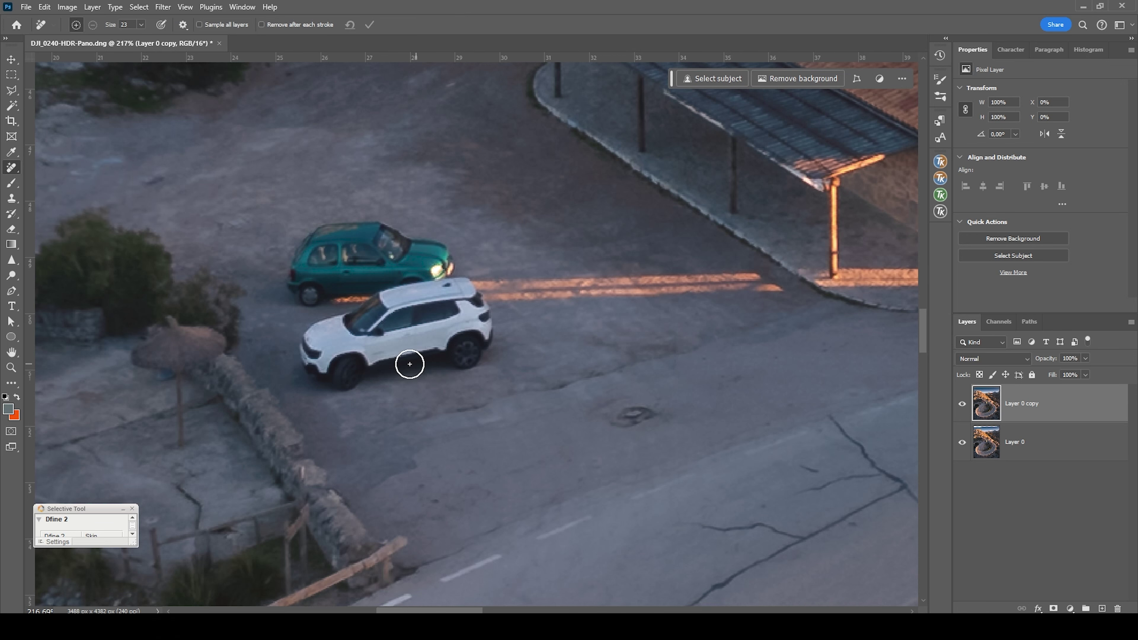
pyautogui.scroll(2, 338, 372)
pyautogui.press('[')
pyautogui.moveTo(330, 376)
pyautogui.mouseDown()
pyautogui.moveTo(490, 267)
pyautogui.moveTo(515, 272)
pyautogui.moveTo(538, 327)
pyautogui.moveTo(513, 371)
pyautogui.moveTo(339, 400)
pyautogui.mouseUp()
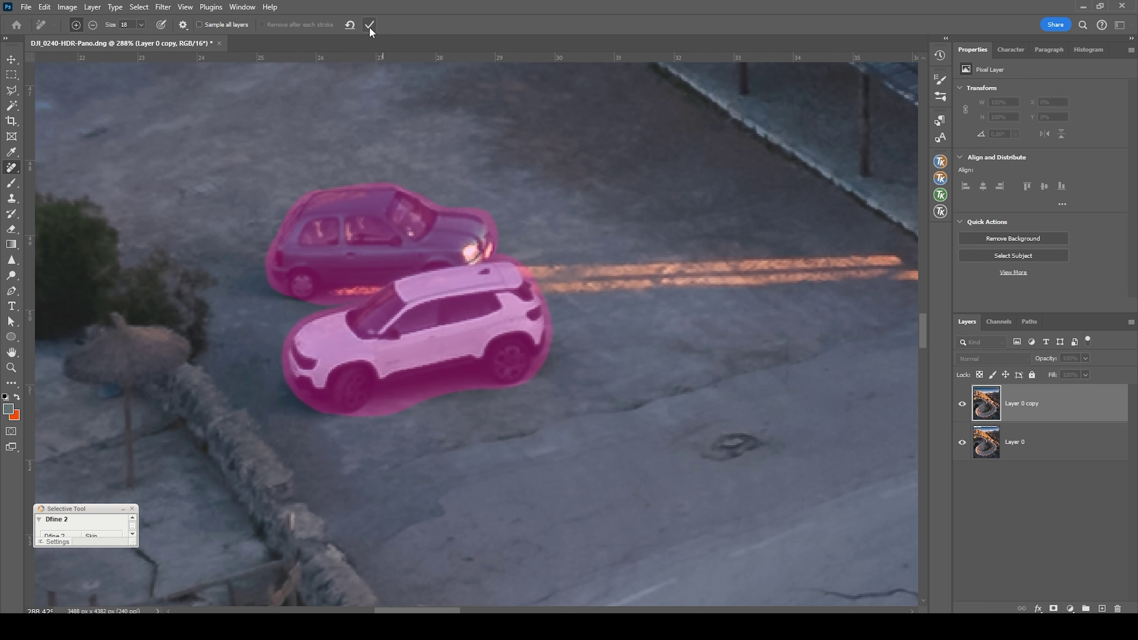
# Erase the motorbike and rider by the roadside wall with a slightly smaller brush.
pyautogui.scroll(-3, 461, 140)
pyautogui.scroll(3, 470, 388)
pyautogui.scroll(-5, 463, 394)
pyautogui.press('[')
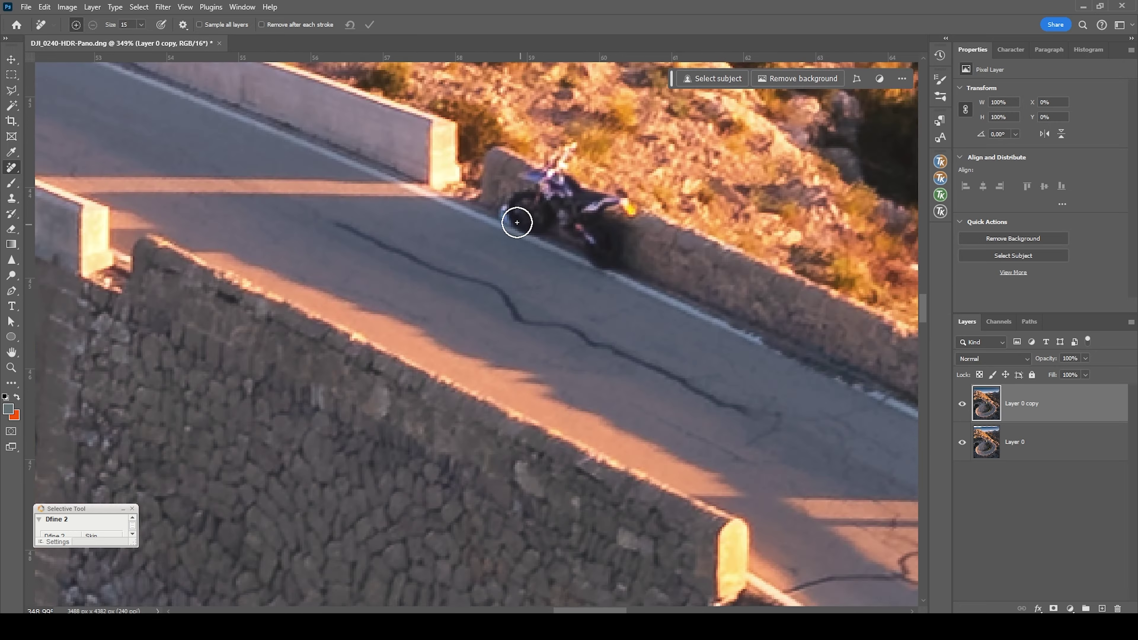
pyautogui.moveTo(510, 213)
pyautogui.mouseDown()
pyautogui.moveTo(567, 154)
pyautogui.moveTo(559, 188)
pyautogui.moveTo(619, 210)
pyautogui.mouseUp()
# Erase the white car on the upper road and apply the removal.
pyautogui.scroll(-6, 457, 318)
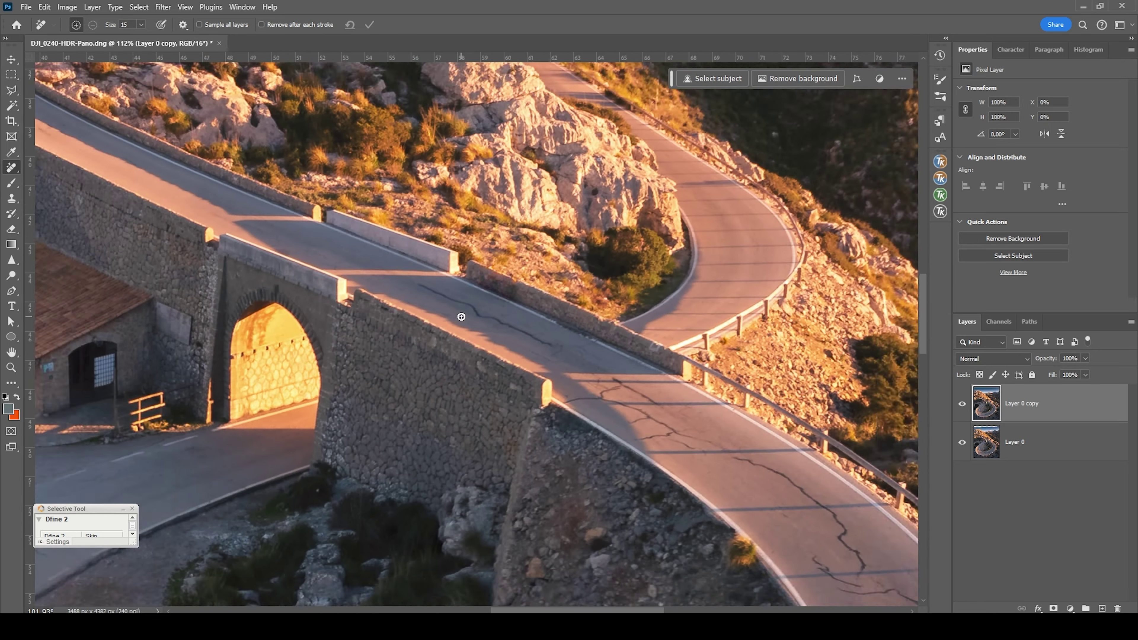
pyautogui.scroll(6, 265, 191)
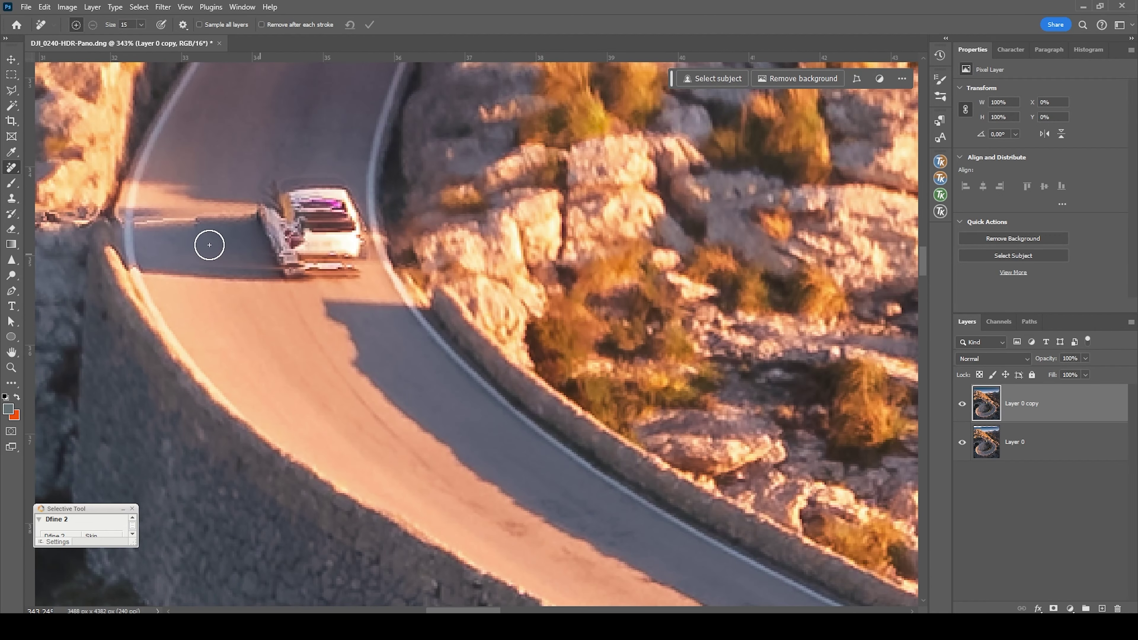
pyautogui.moveTo(147, 226)
pyautogui.mouseDown()
pyautogui.moveTo(354, 215)
pyautogui.moveTo(163, 224)
pyautogui.mouseUp()
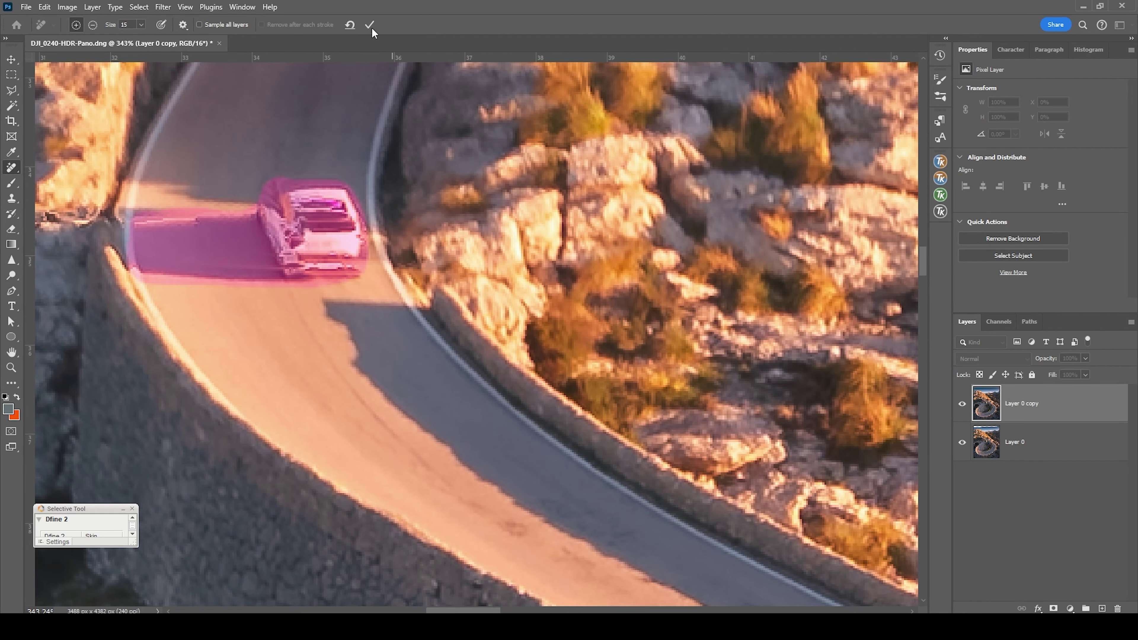
pyautogui.click(366, 30)
pyautogui.scroll(-4, 234, 279)
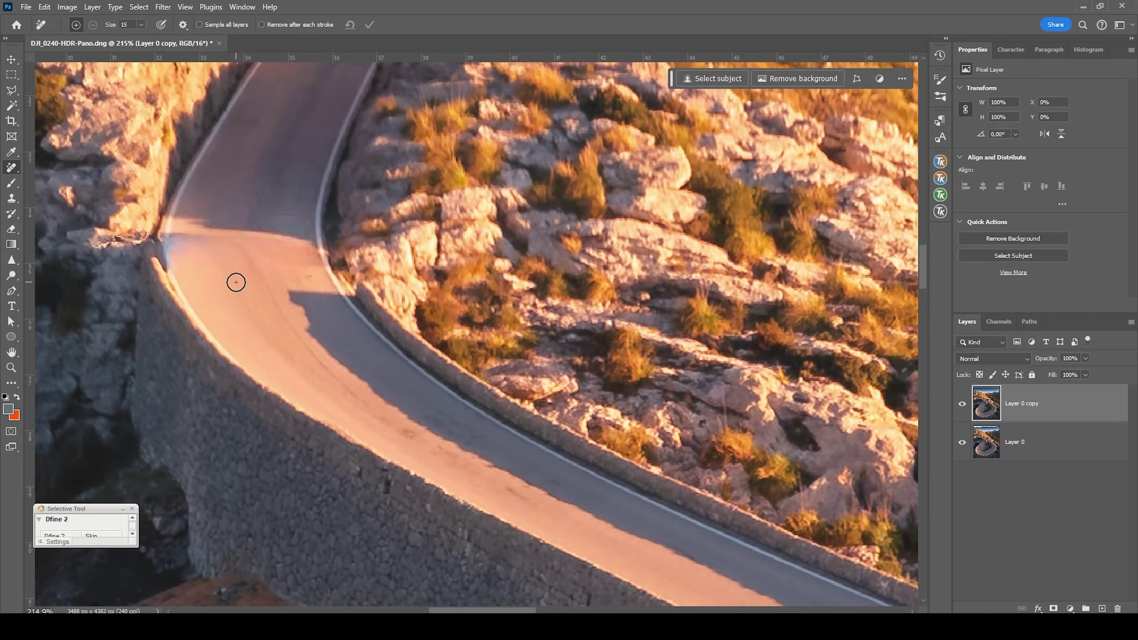
pyautogui.scroll(-8, 238, 281)
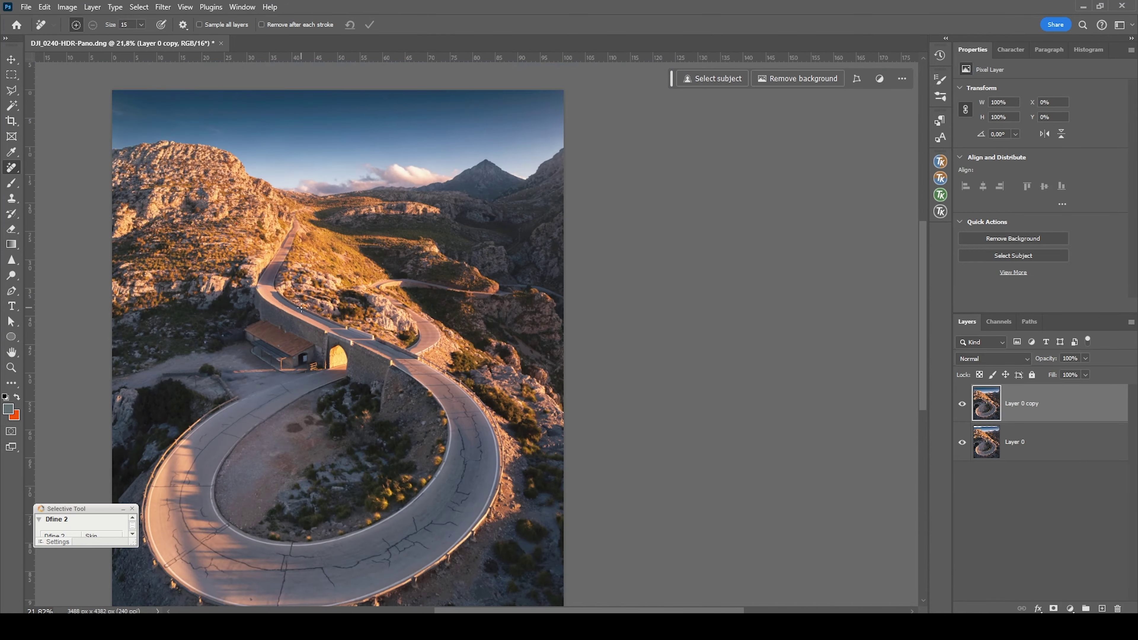
pyautogui.scroll(2, 299, 308)
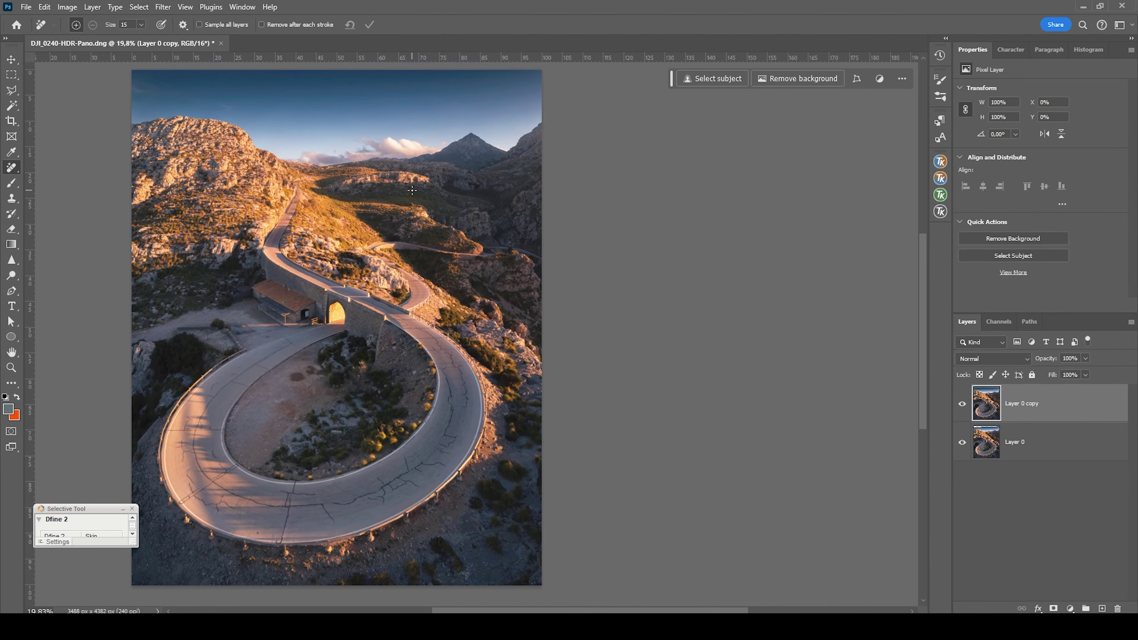